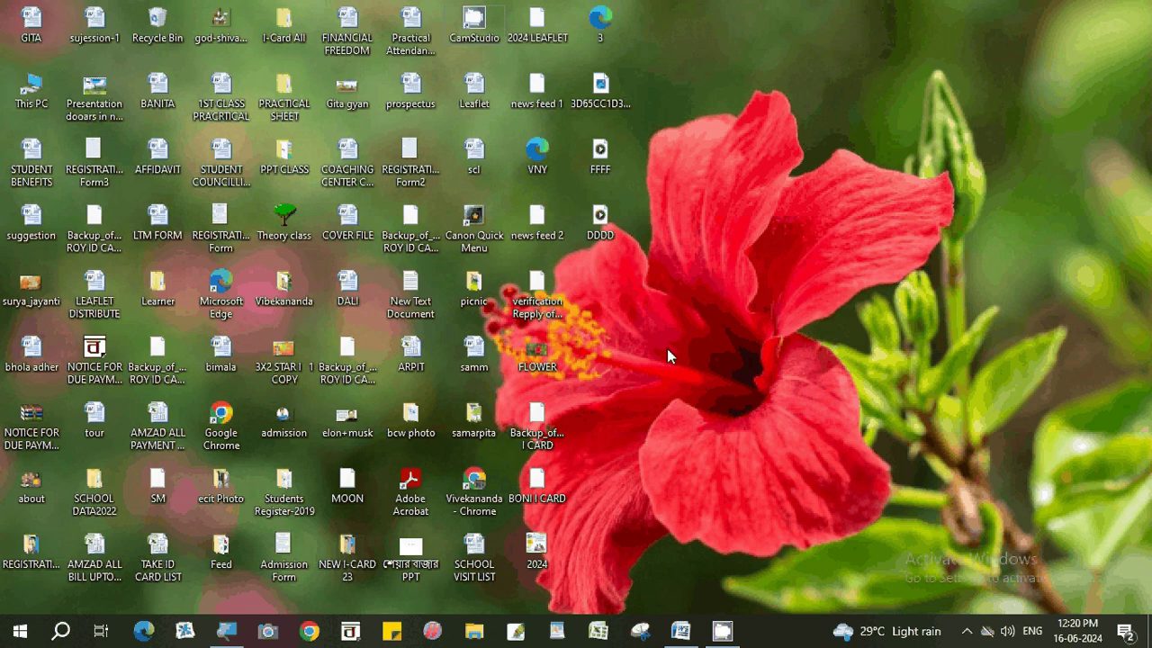
Bring Word forward and insert the first Column chart type, a clustered column chart.
{"action": "left_click", "coordinate": [681, 632]}
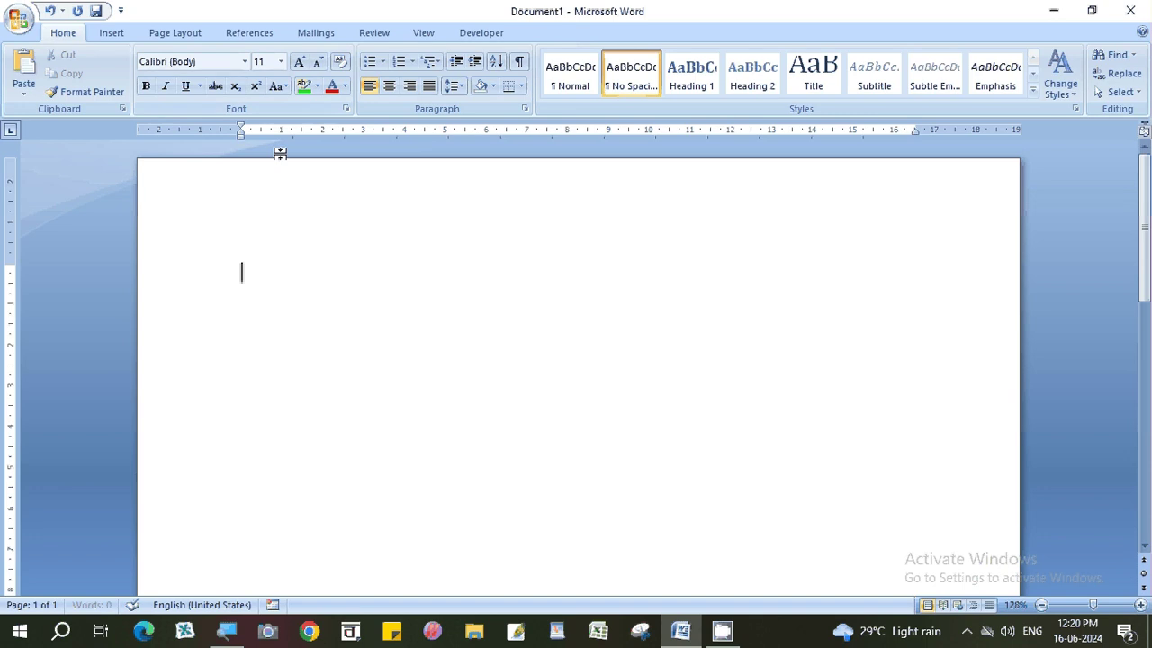
{"action": "left_click", "coordinate": [114, 36]}
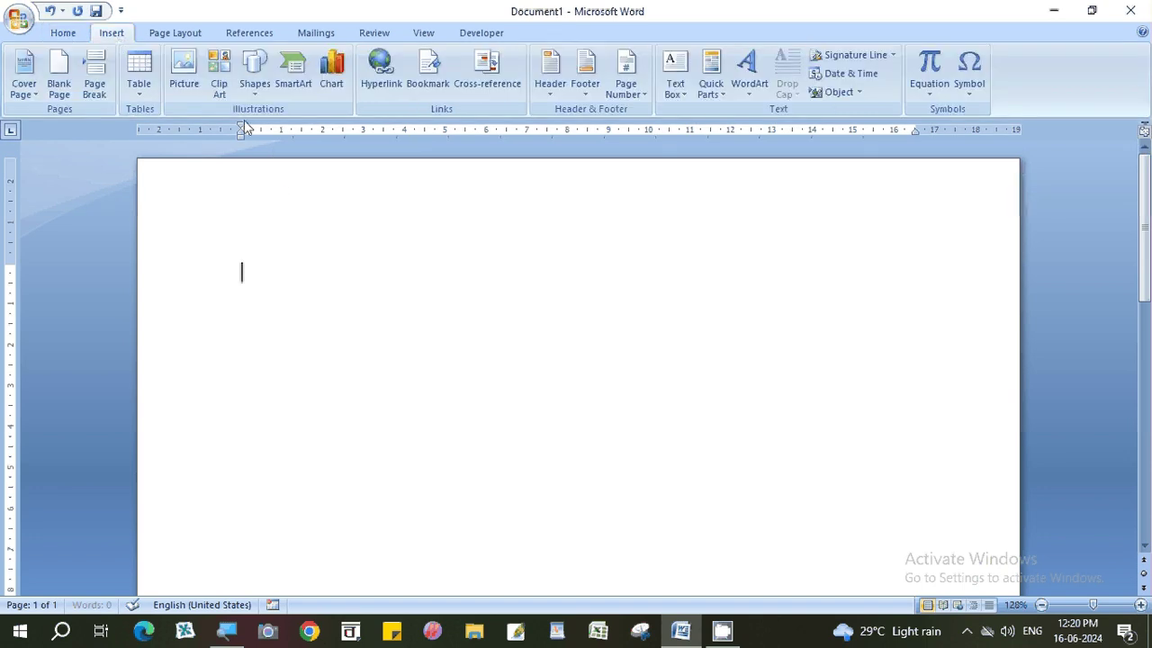
{"action": "left_click", "coordinate": [332, 77]}
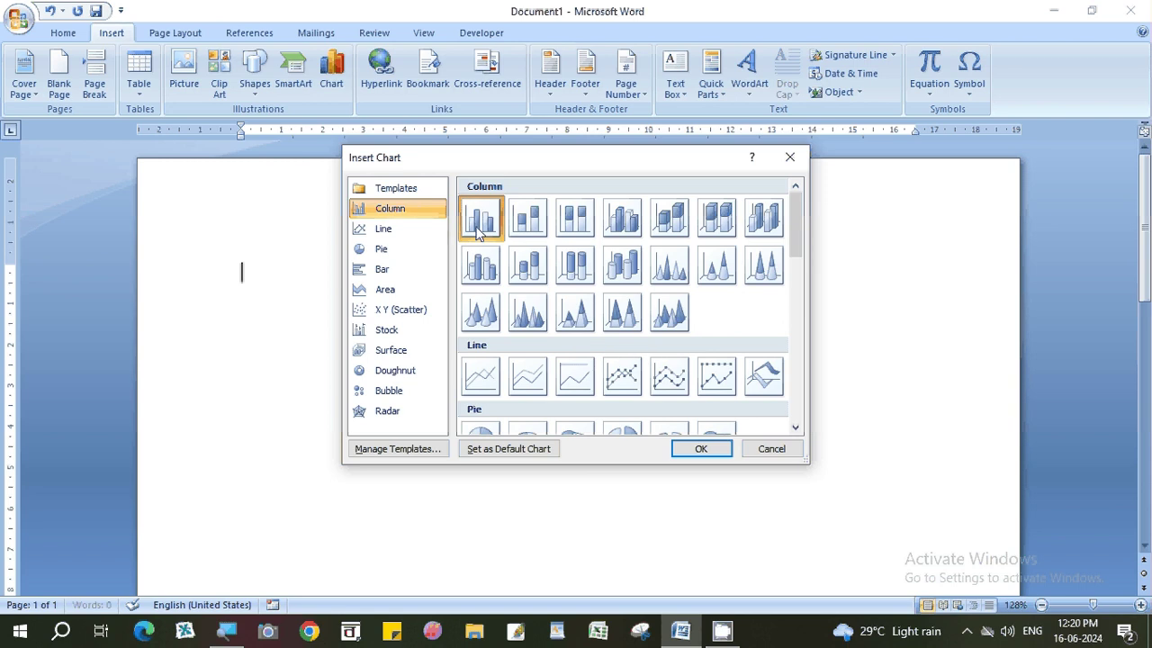
{"action": "left_click", "coordinate": [700, 450]}
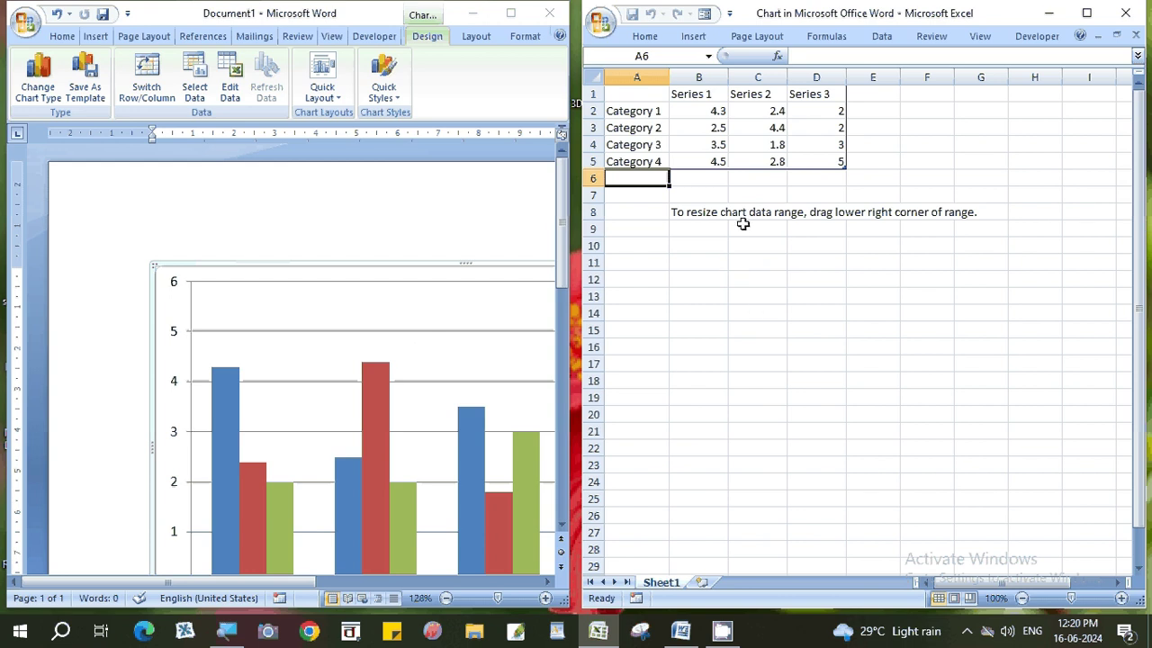
Activate the chart and widen the document window to show the legend beside the data sheet.
{"action": "scroll", "coordinate": [743, 225], "scroll_direction": "up", "scroll_amount": 3}
{"action": "left_click", "coordinate": [468, 333]}
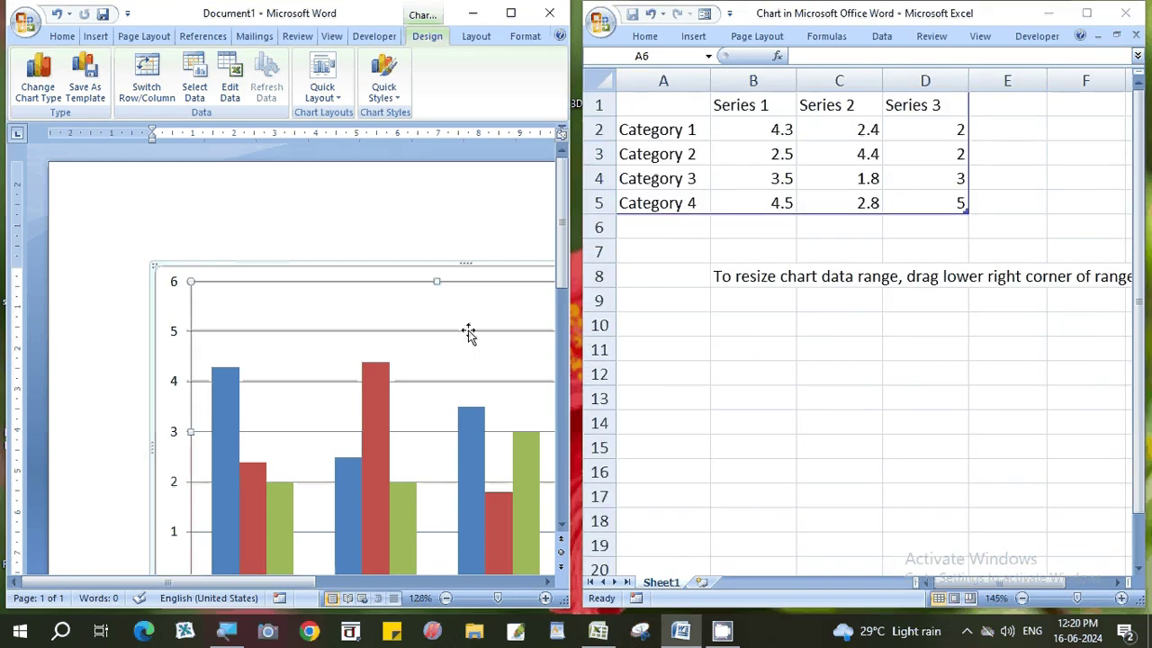
{"action": "scroll", "coordinate": [468, 333], "scroll_direction": "down", "scroll_amount": 3}
{"action": "scroll", "coordinate": [468, 337], "scroll_direction": "up", "scroll_amount": 1}
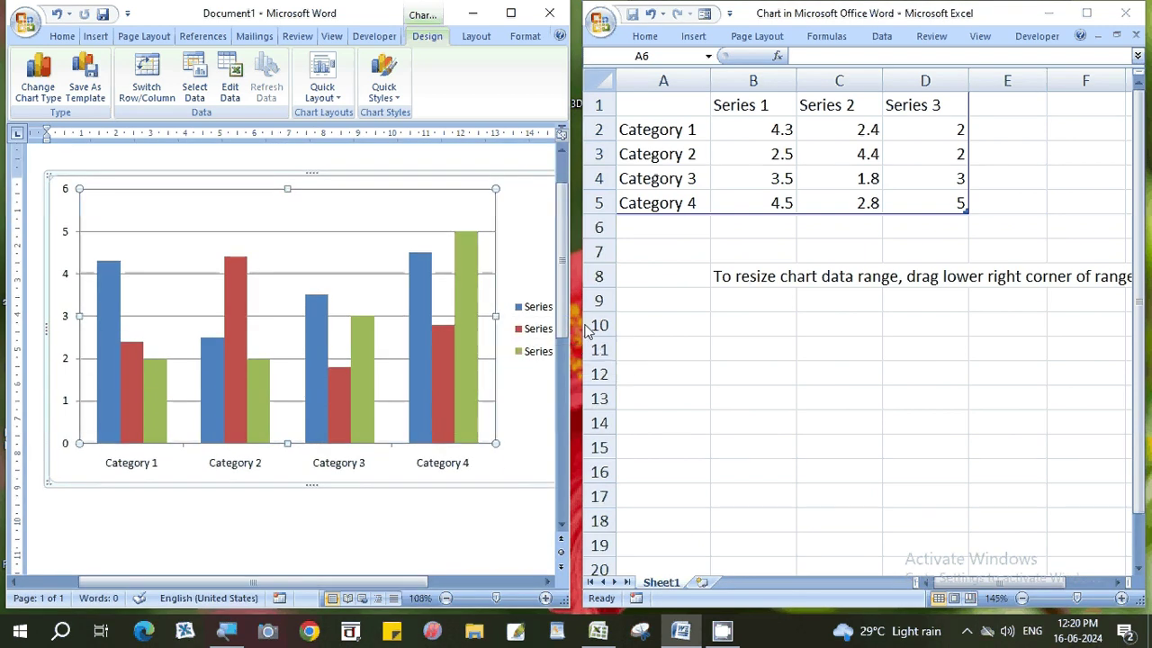
{"action": "left_click_drag", "start_coordinate": [570, 353], "coordinate": [587, 355]}
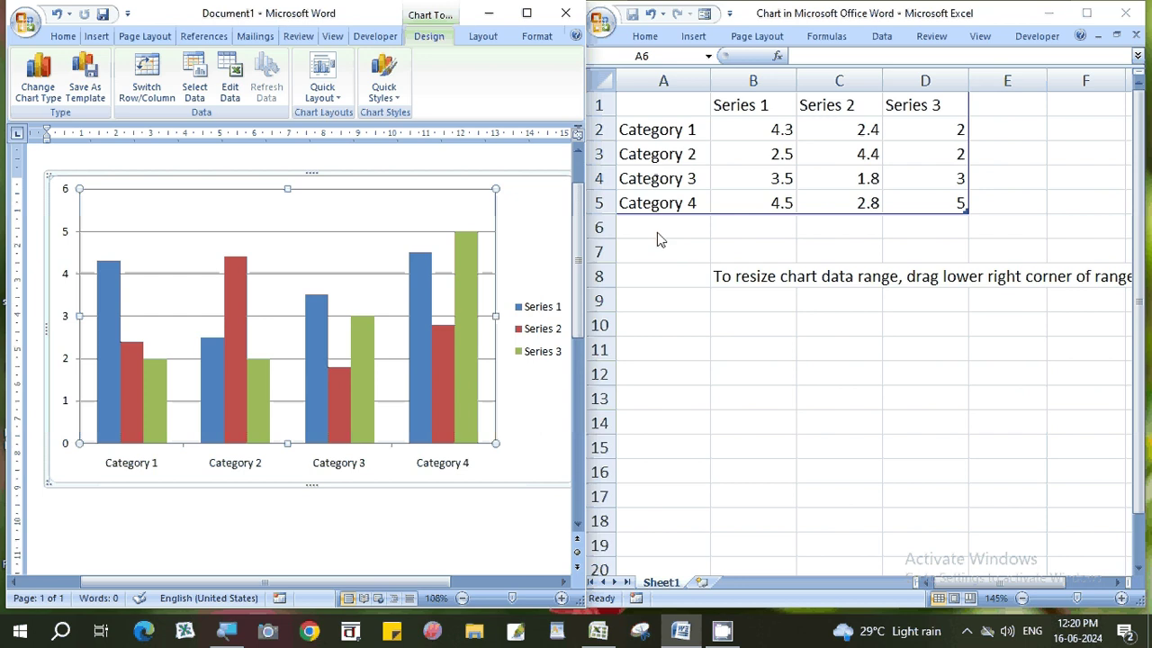
{"action": "left_click", "coordinate": [657, 236]}
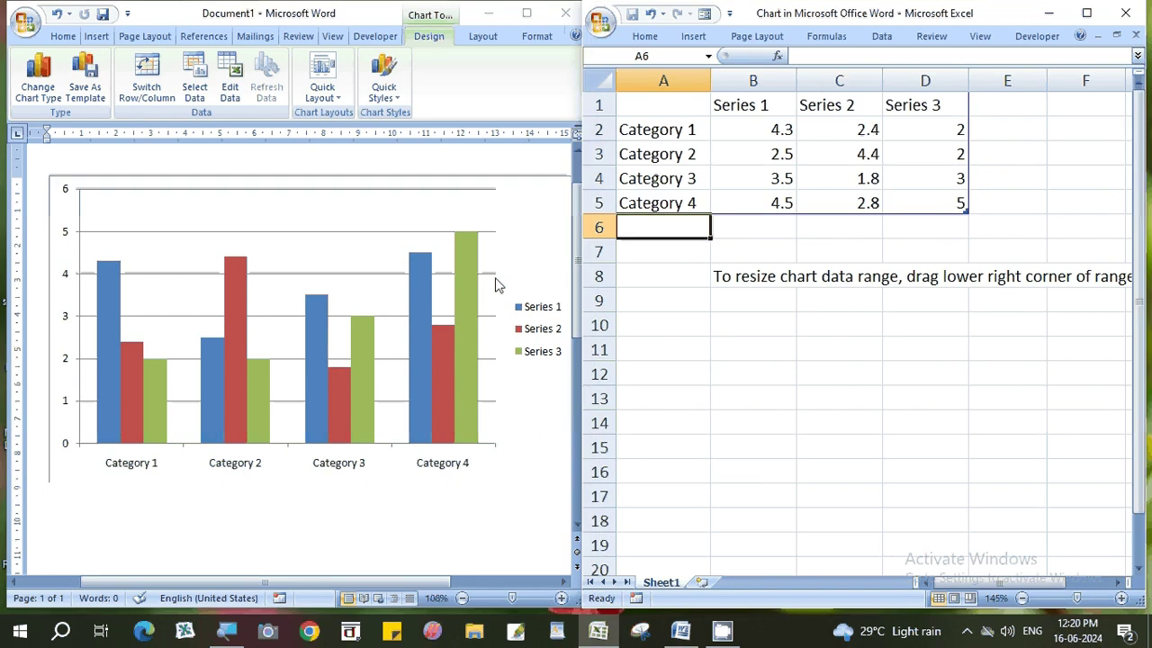
Enter the three students' names as the series headings in B1, C1 and D1.
{"action": "left_click", "coordinate": [752, 108]}
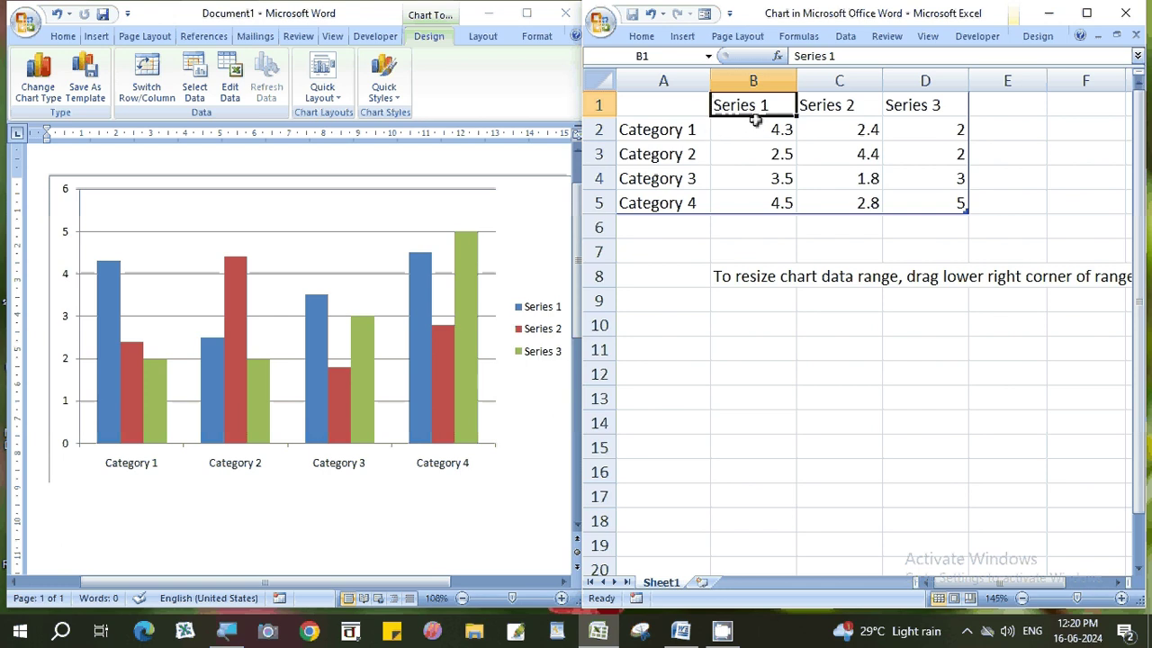
{"action": "type", "text": "R"}
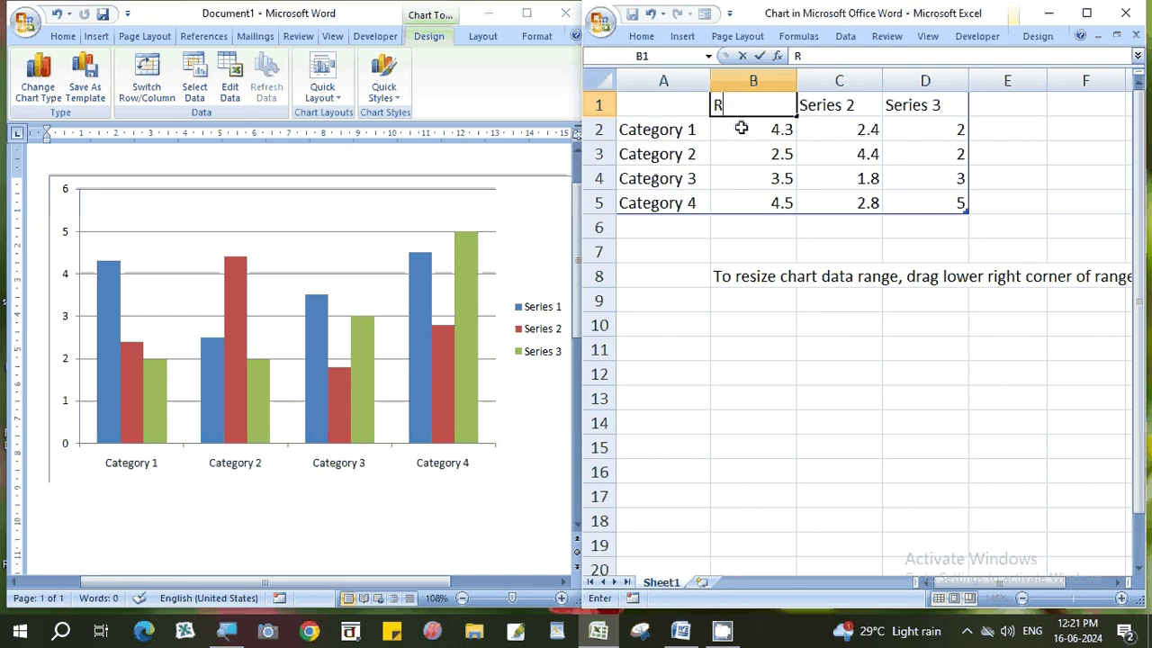
{"action": "type", "text": "IYA"}
{"action": "left_click", "coordinate": [833, 105]}
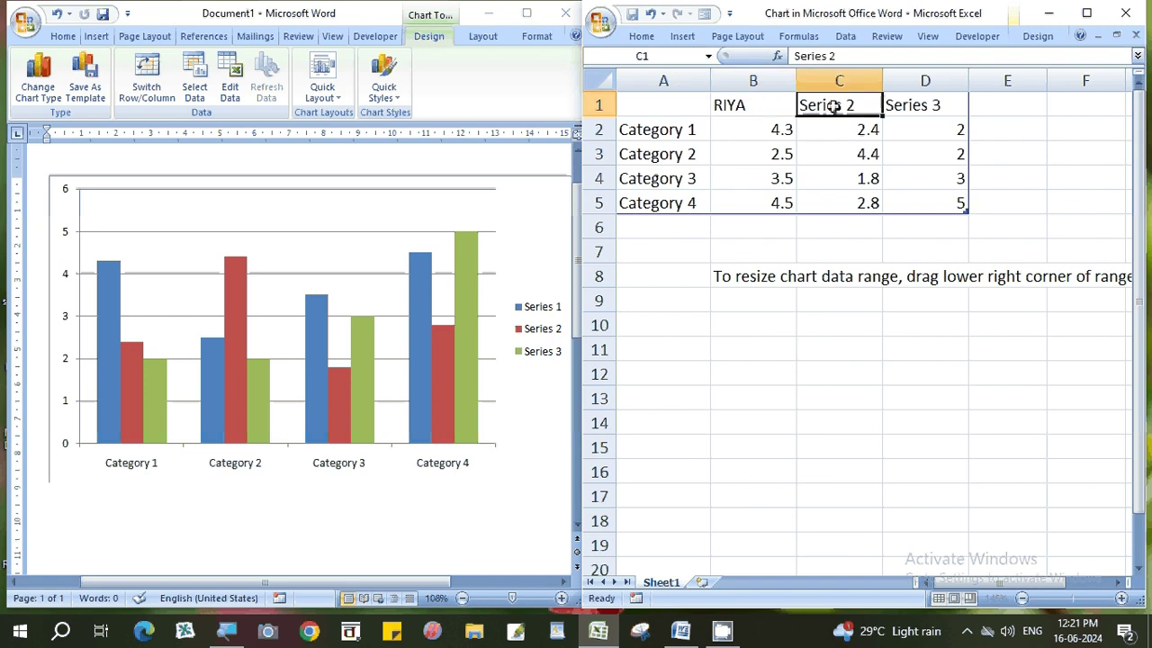
{"action": "type", "text": "PAYE"}
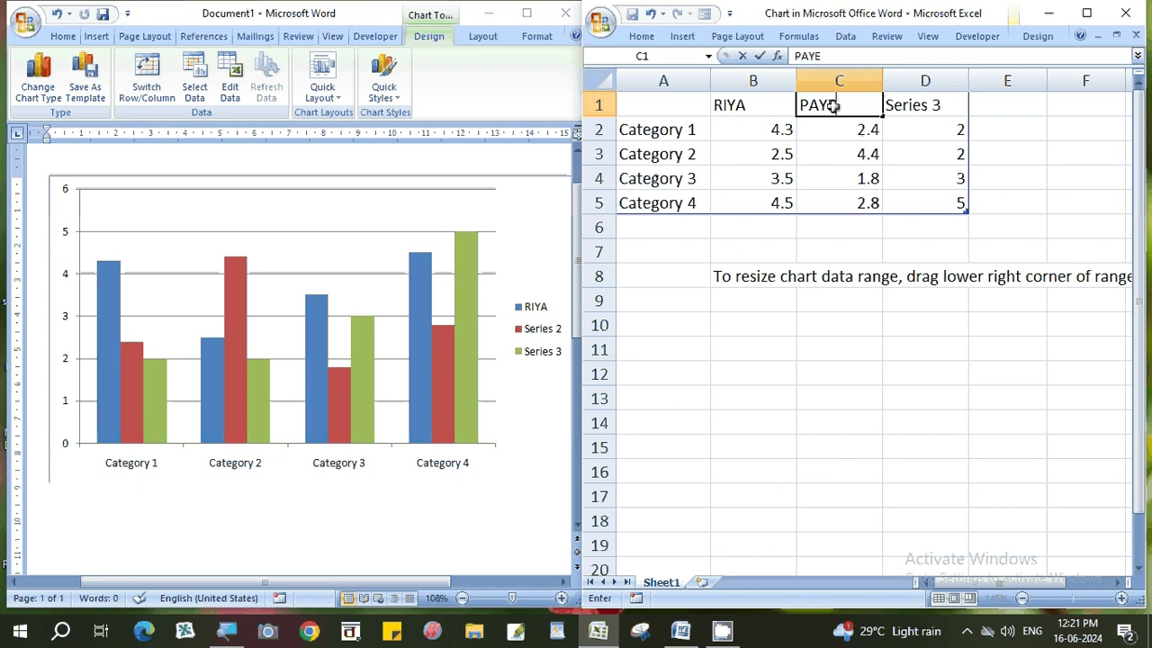
{"action": "type", "text": "L"}
{"action": "key", "text": "Tab"}
{"action": "type", "text": "MO"}
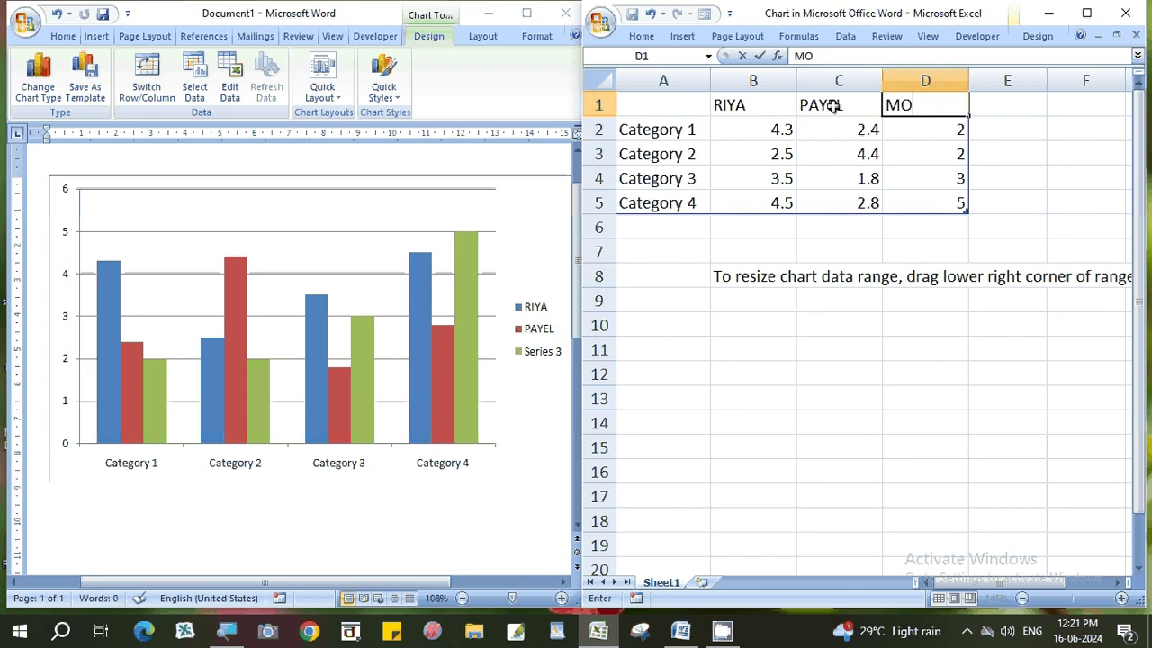
{"action": "type", "text": "U"}
{"action": "left_click", "coordinate": [842, 203]}
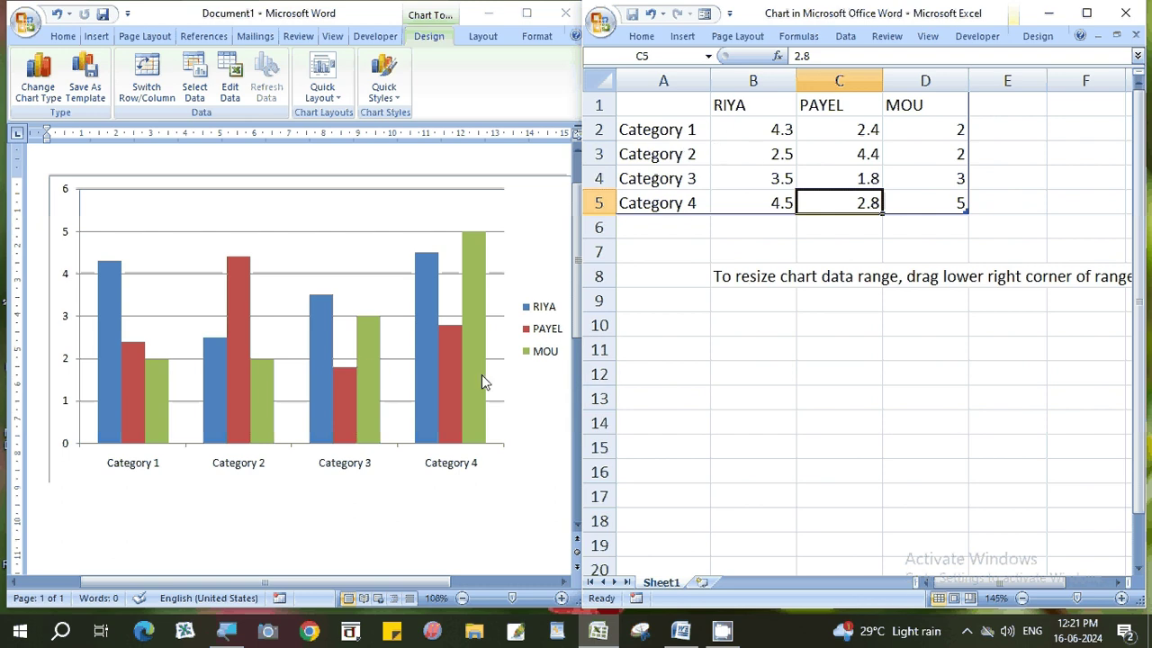
Rename the categories in A2:A5 to BENG, ENG, MATH and GEO.
{"action": "left_click", "coordinate": [684, 130]}
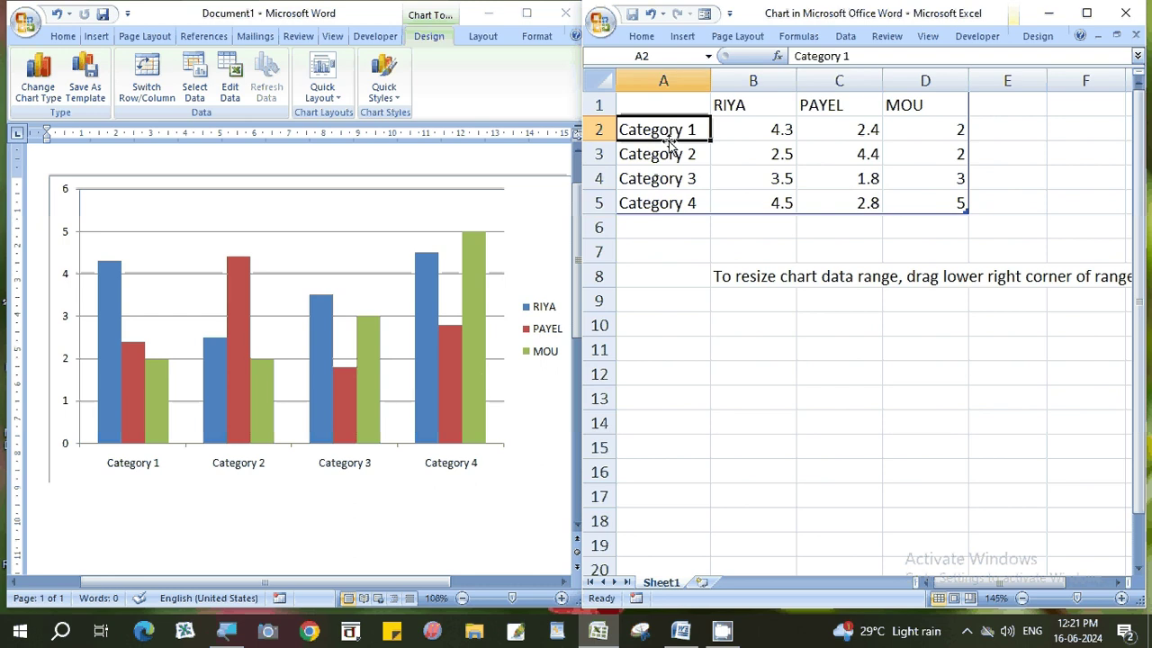
{"action": "type", "text": "BENG"}
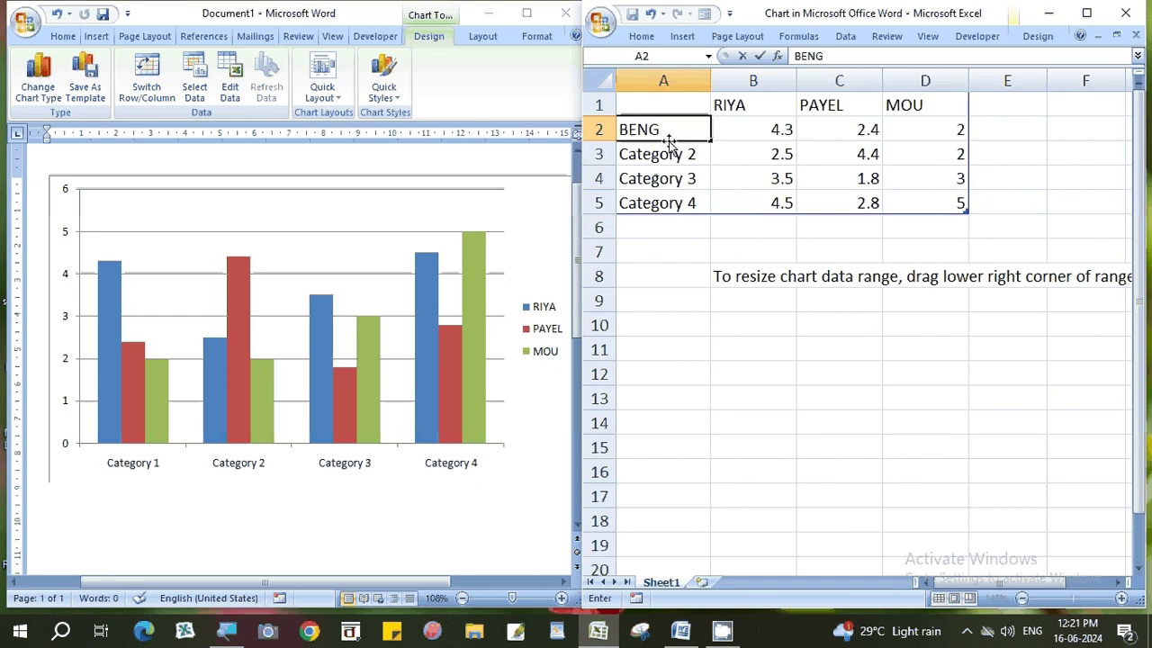
{"action": "key", "text": "Return"}
{"action": "type", "text": "ENG"}
{"action": "key", "text": "Return"}
{"action": "type", "text": "M"}
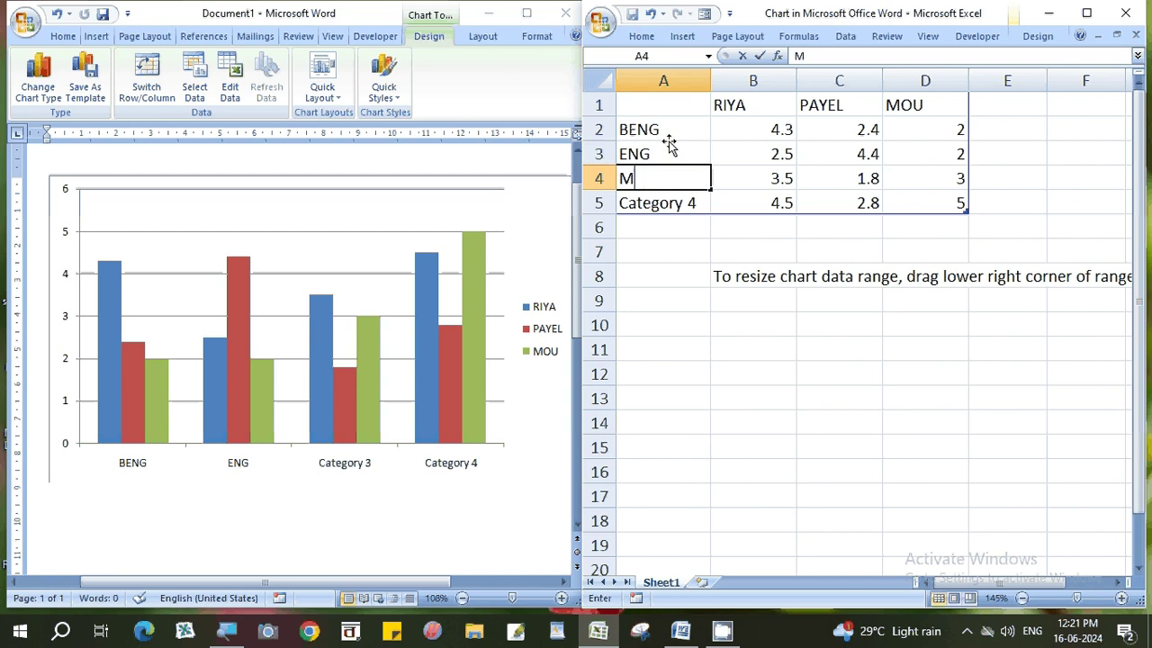
{"action": "type", "text": "ATH"}
{"action": "key", "text": "Return"}
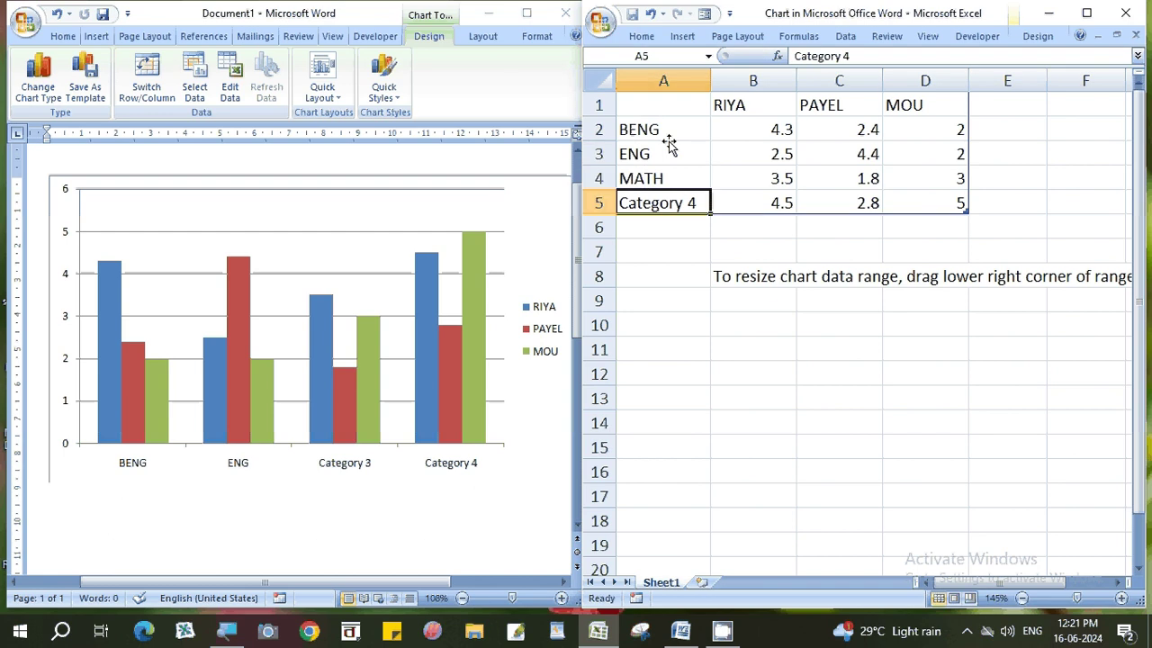
{"action": "type", "text": "GEO"}
{"action": "left_click", "coordinate": [676, 272]}
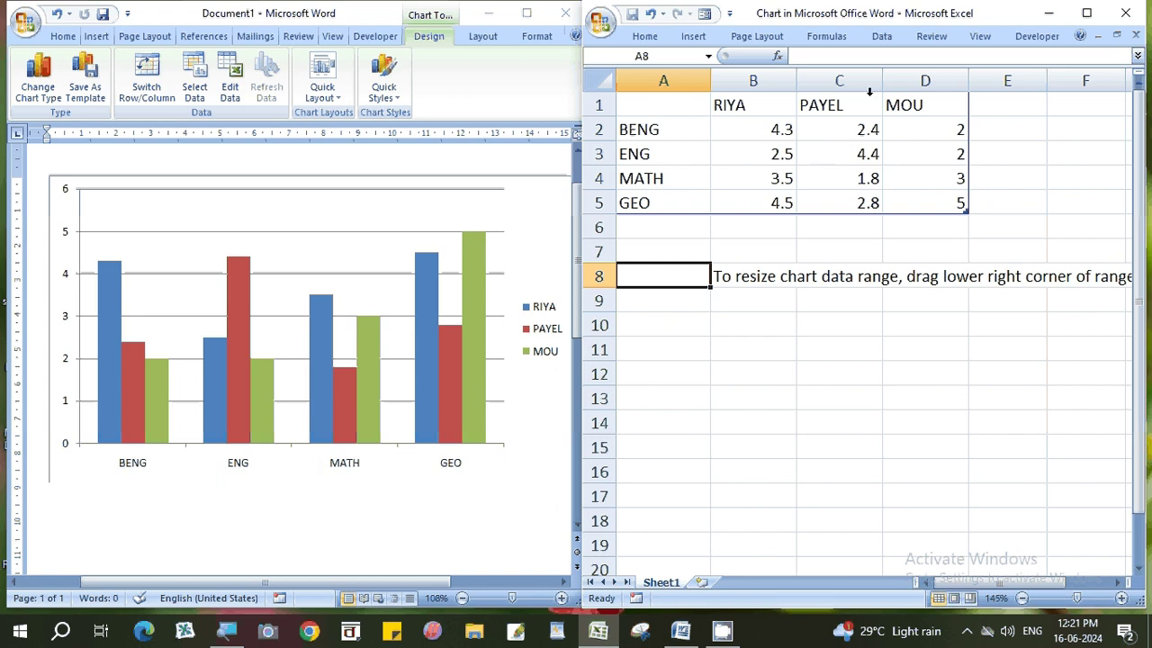
{"action": "left_click", "coordinate": [750, 129]}
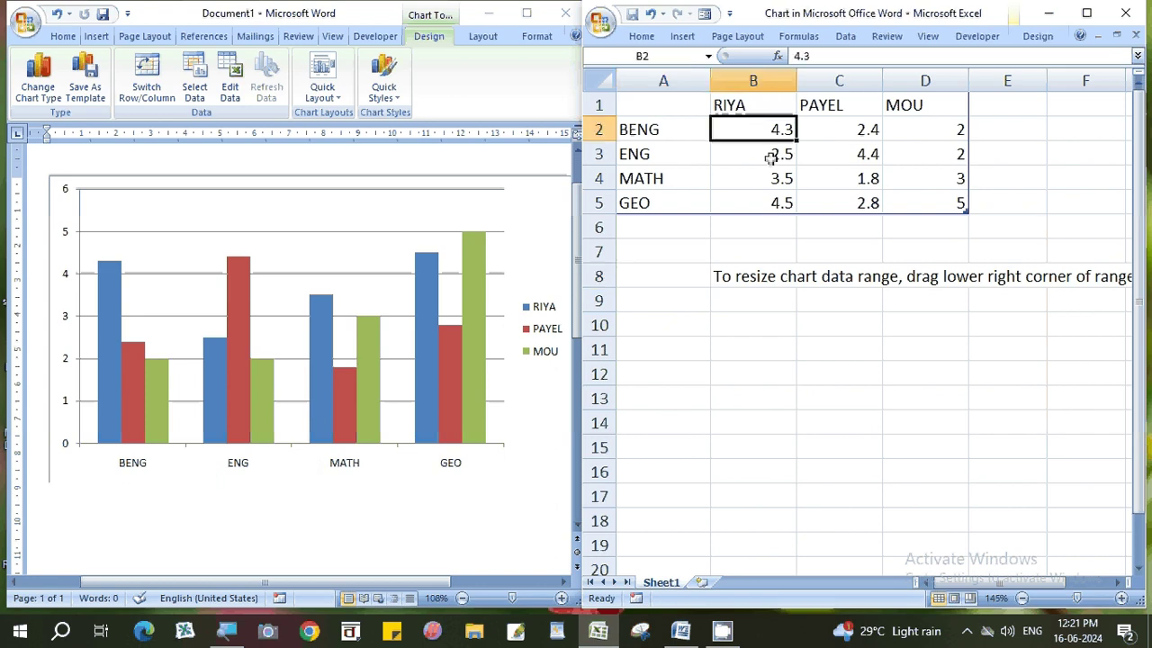
Enter the first student's marks 50, 45, 90 and 80 in B2:B5.
{"action": "type", "text": "50"}
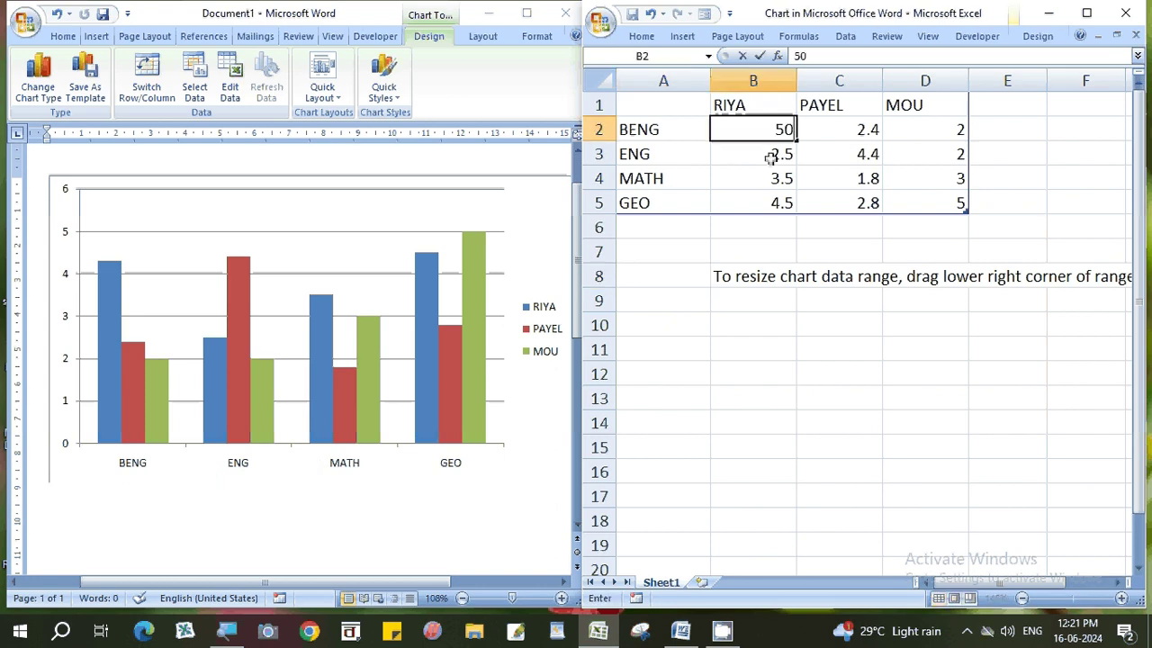
{"action": "key", "text": "Return"}
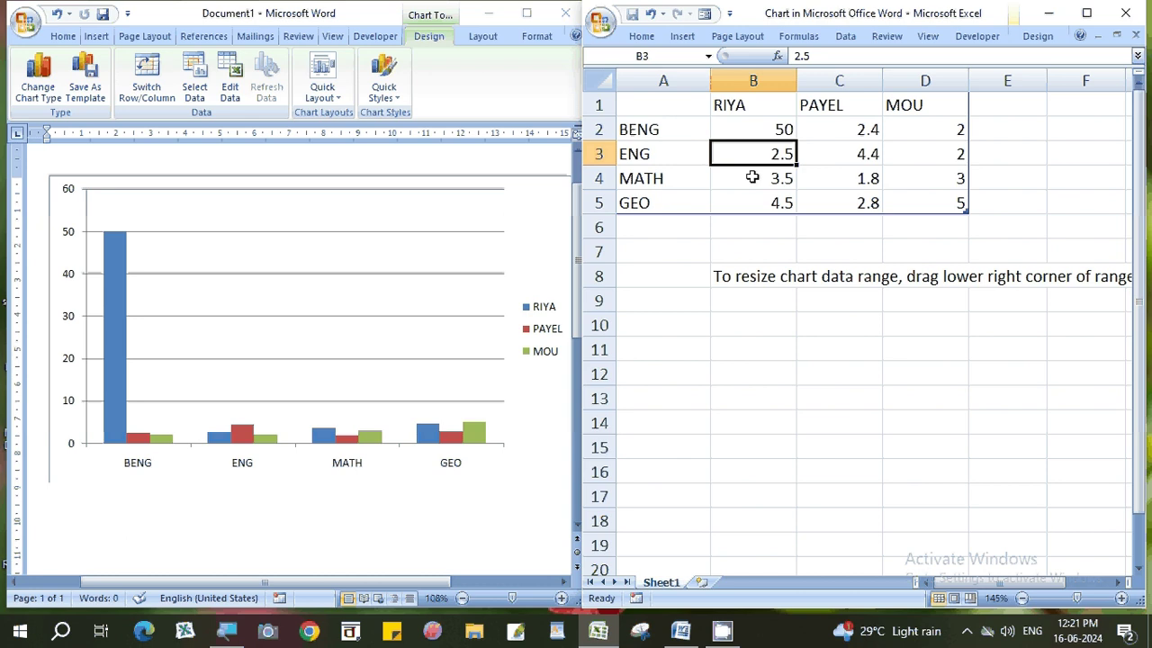
{"action": "type", "text": "45"}
{"action": "key", "text": "Return"}
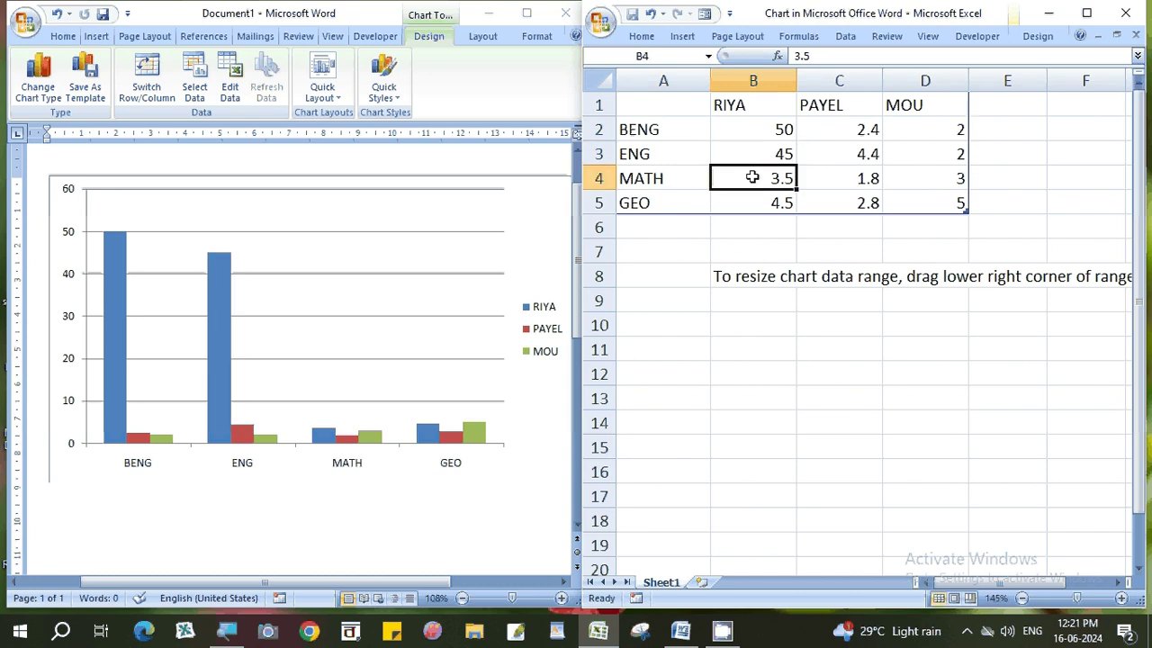
{"action": "type", "text": "90"}
{"action": "key", "text": "Return"}
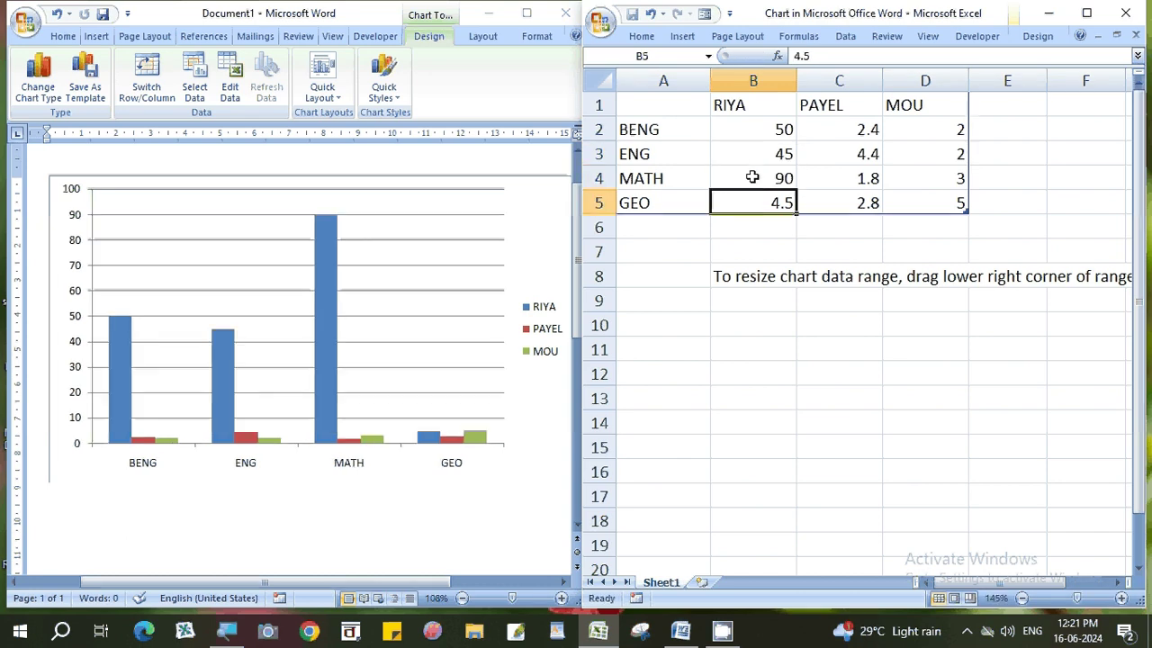
{"action": "type", "text": "80"}
{"action": "key", "text": "Return"}
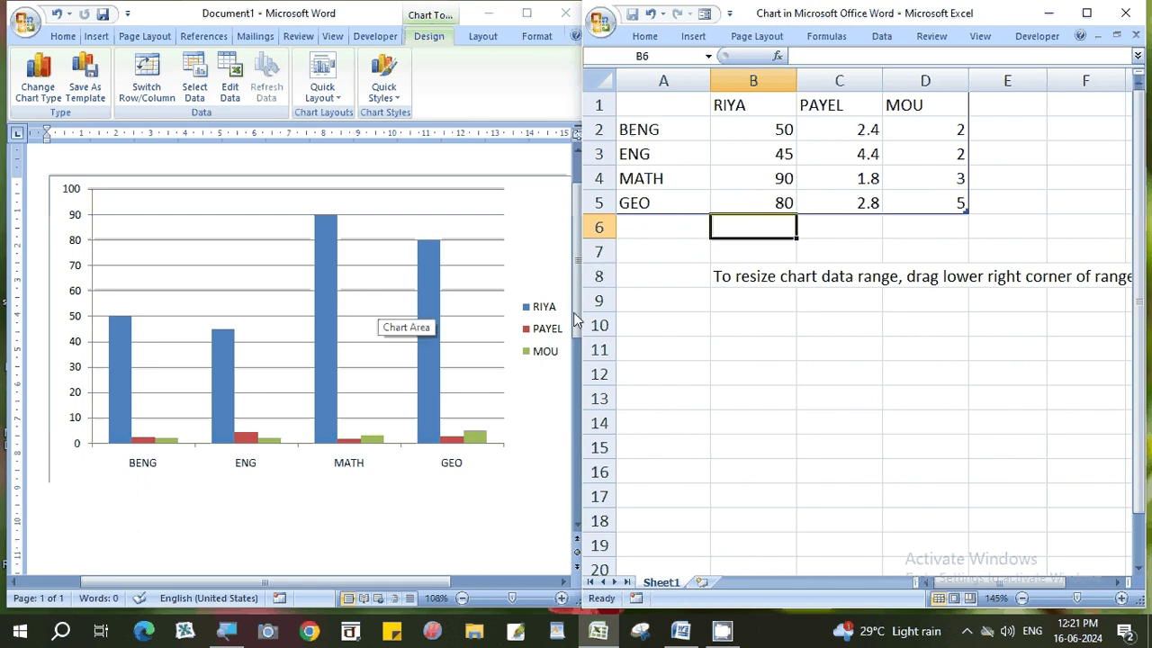
Paste the full set of new marks over the B2:D5 block.
{"action": "left_click", "coordinate": [833, 126]}
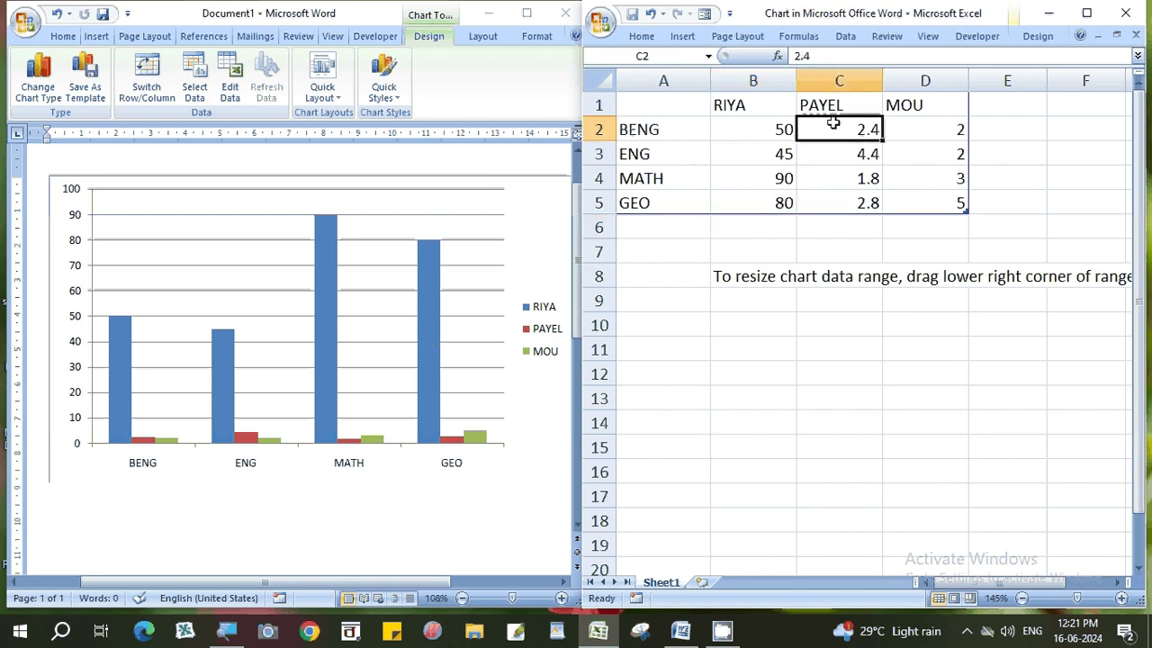
{"action": "left_click", "coordinate": [779, 133]}
{"action": "left_click_drag", "start_coordinate": [780, 133], "coordinate": [906, 194]}
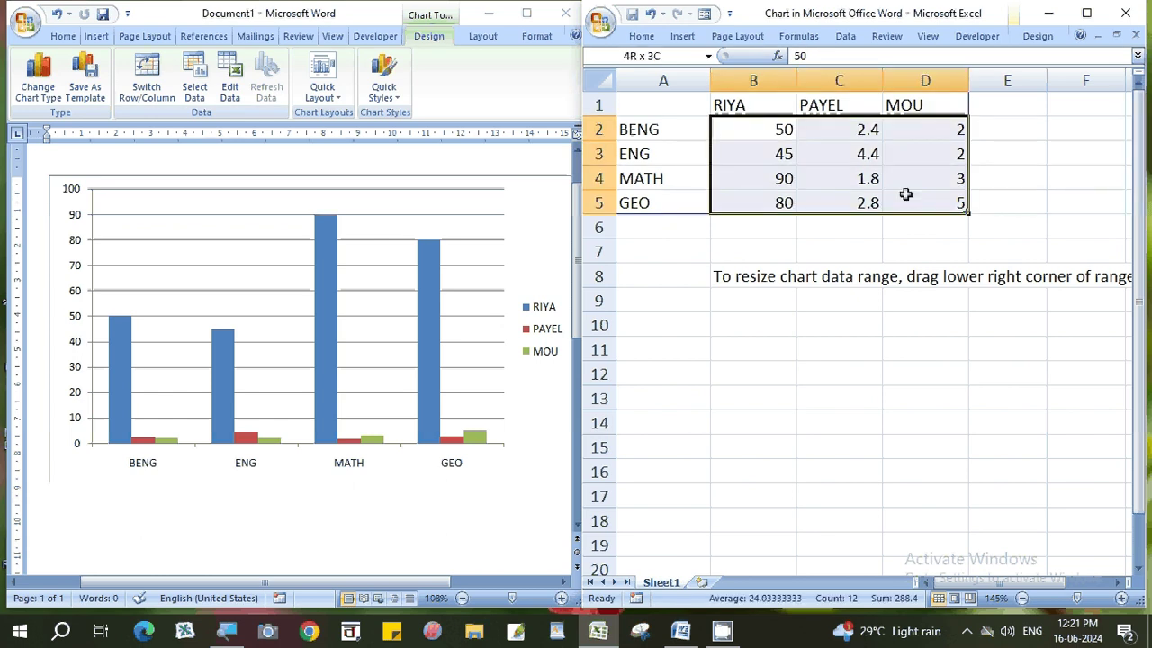
{"action": "key", "text": "ctrl+v"}
{"action": "left_click", "coordinate": [884, 271]}
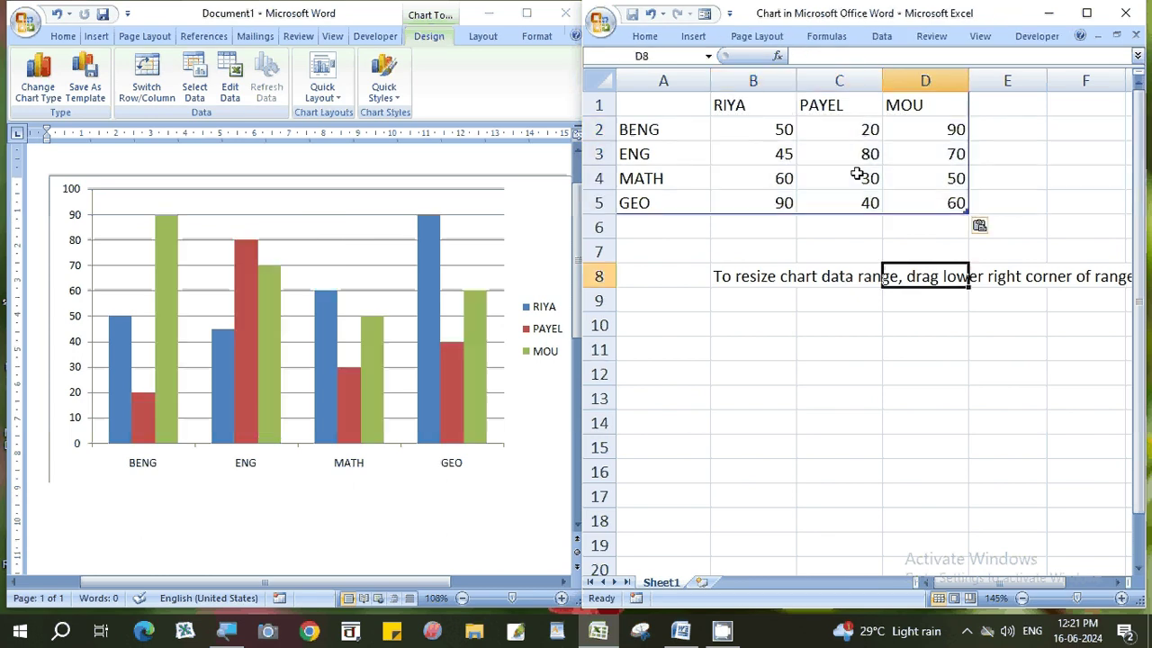
{"action": "left_click", "coordinate": [810, 245]}
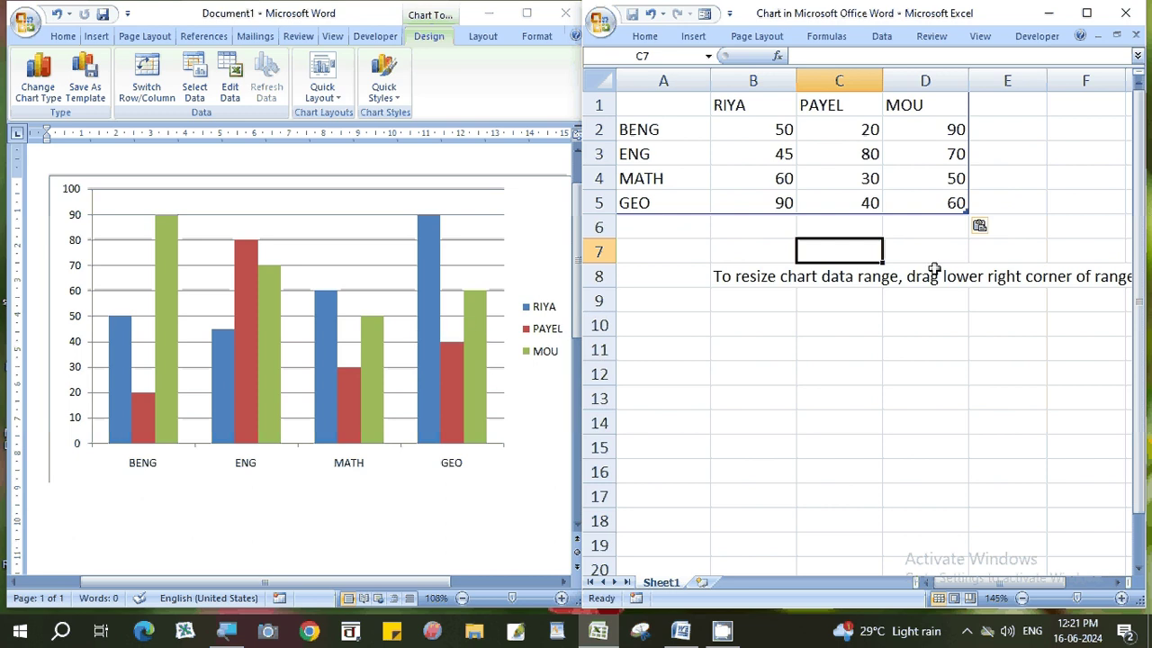
Close the chart data sheet and maximise the Word window.
{"action": "left_click", "coordinate": [1112, 19]}
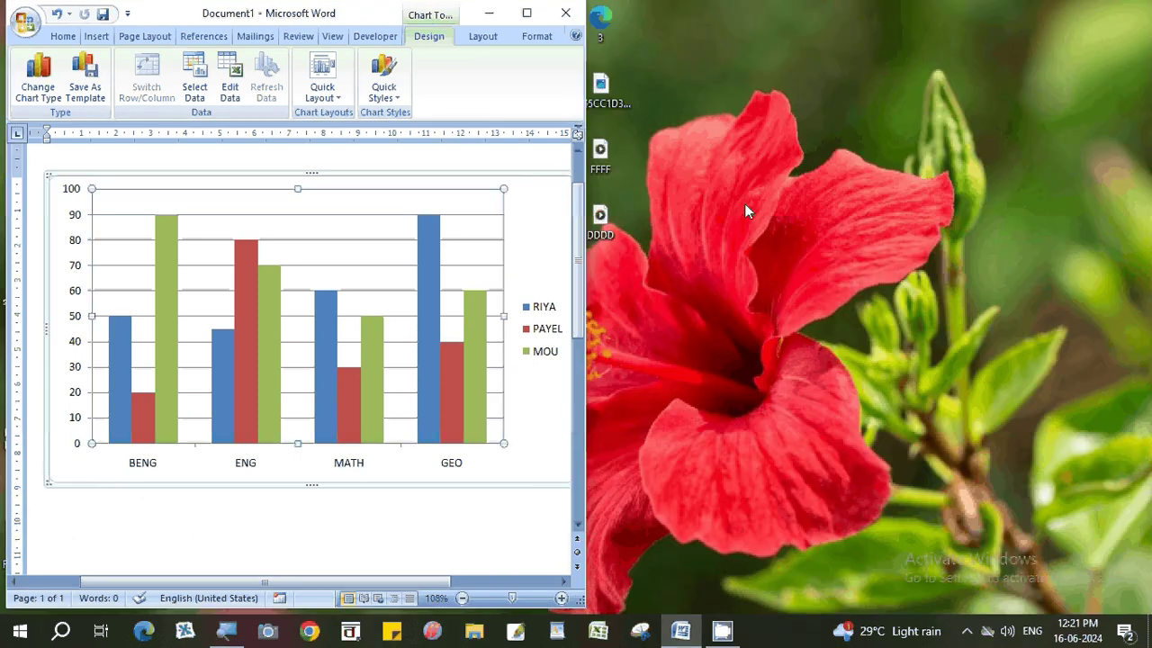
{"action": "left_click", "coordinate": [528, 15]}
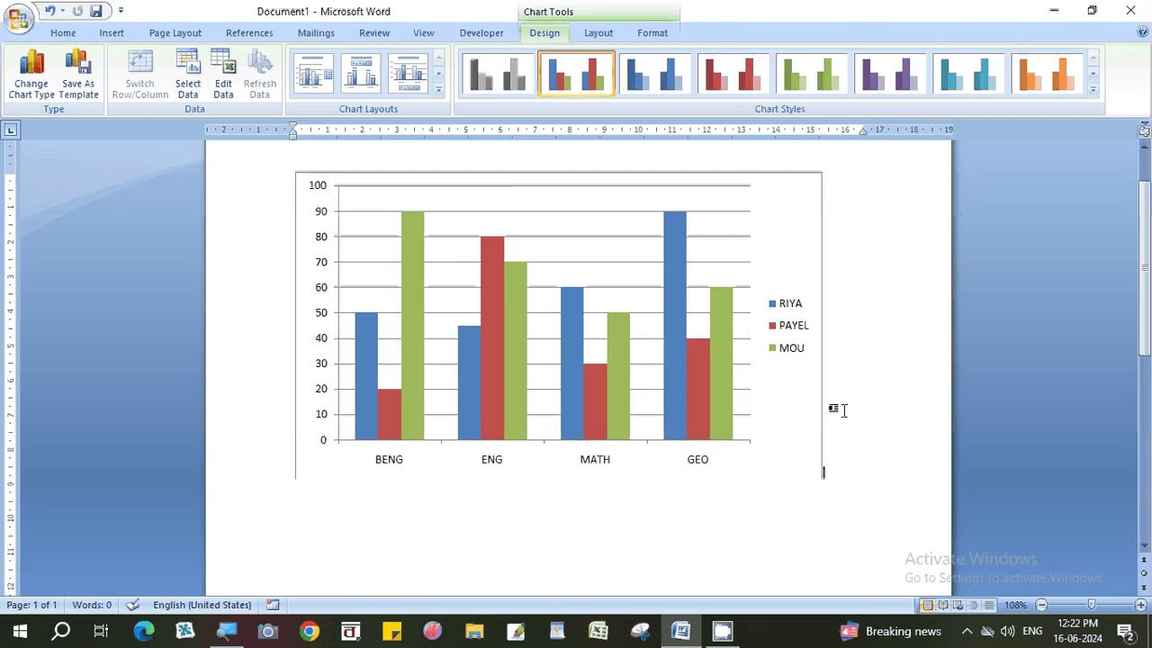
{"action": "left_click", "coordinate": [828, 406]}
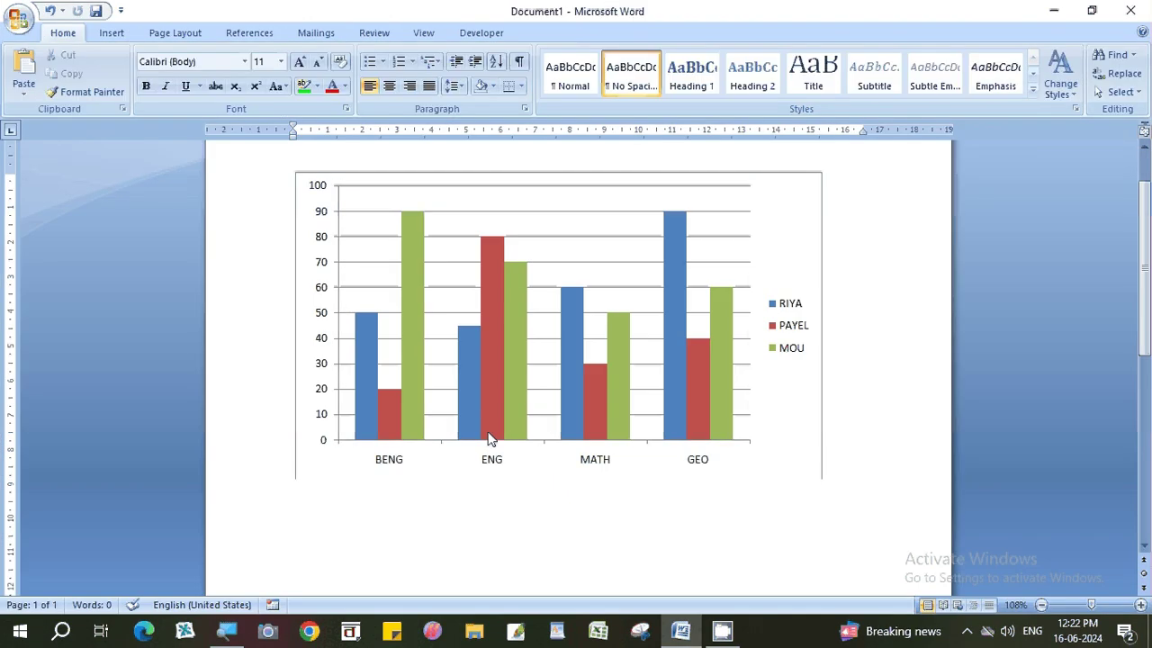
Try several chart styles, settling on the white bevelled multicolour style.
{"action": "left_click", "coordinate": [783, 231]}
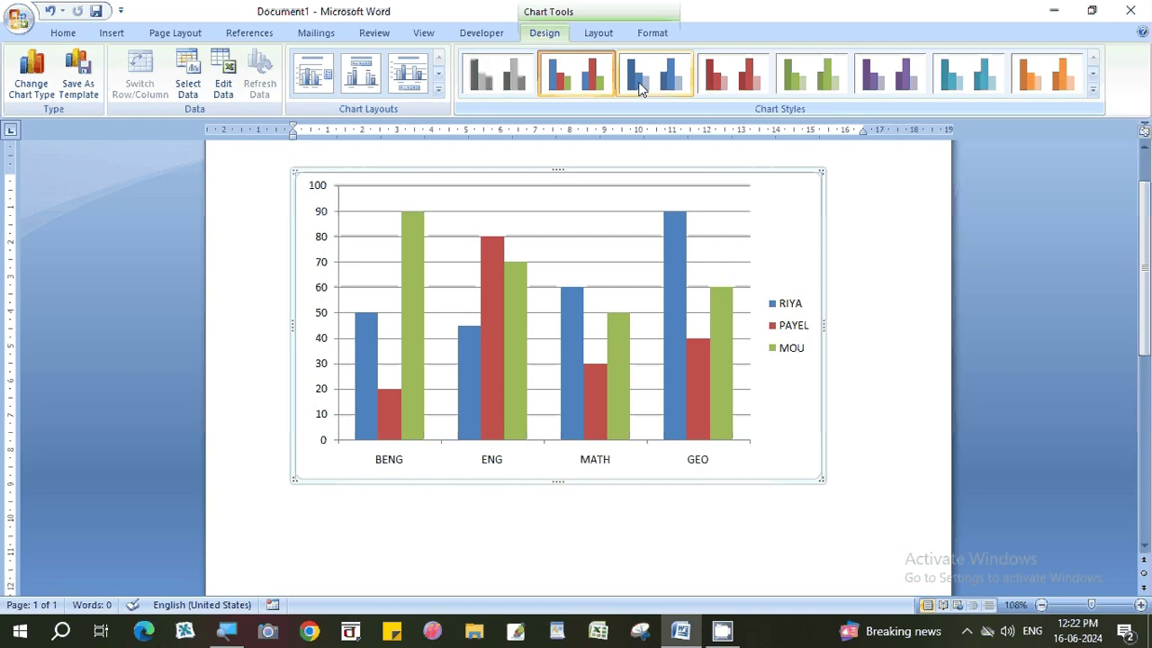
{"action": "left_click", "coordinate": [761, 77]}
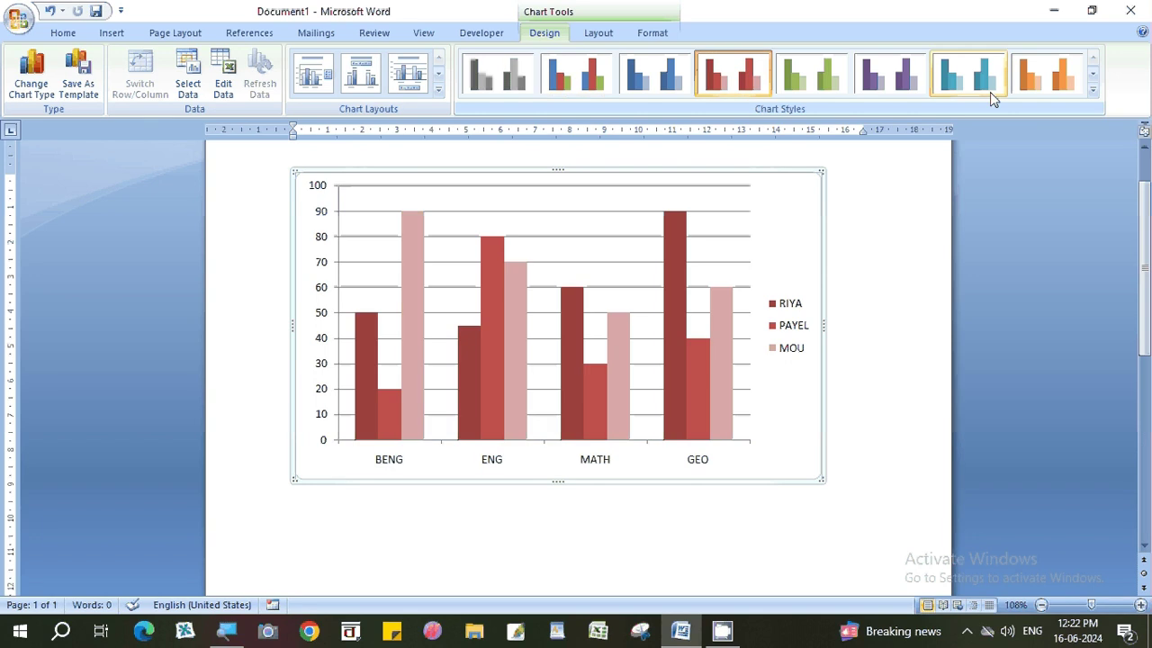
{"action": "left_click", "coordinate": [1093, 94]}
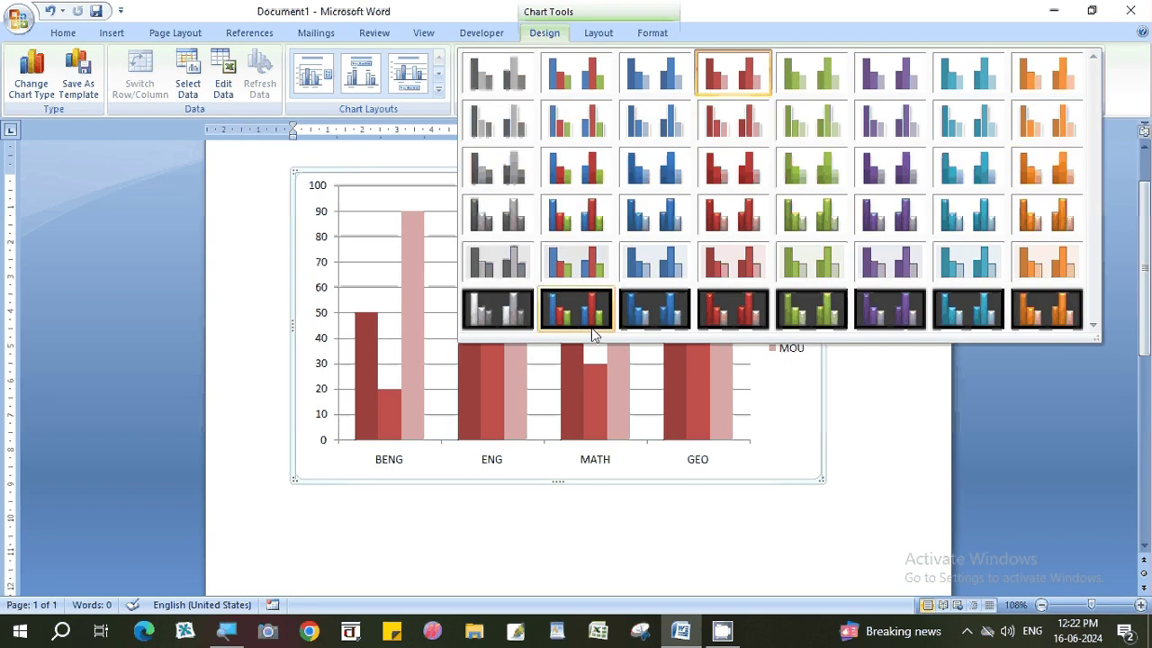
{"action": "left_click", "coordinate": [579, 309]}
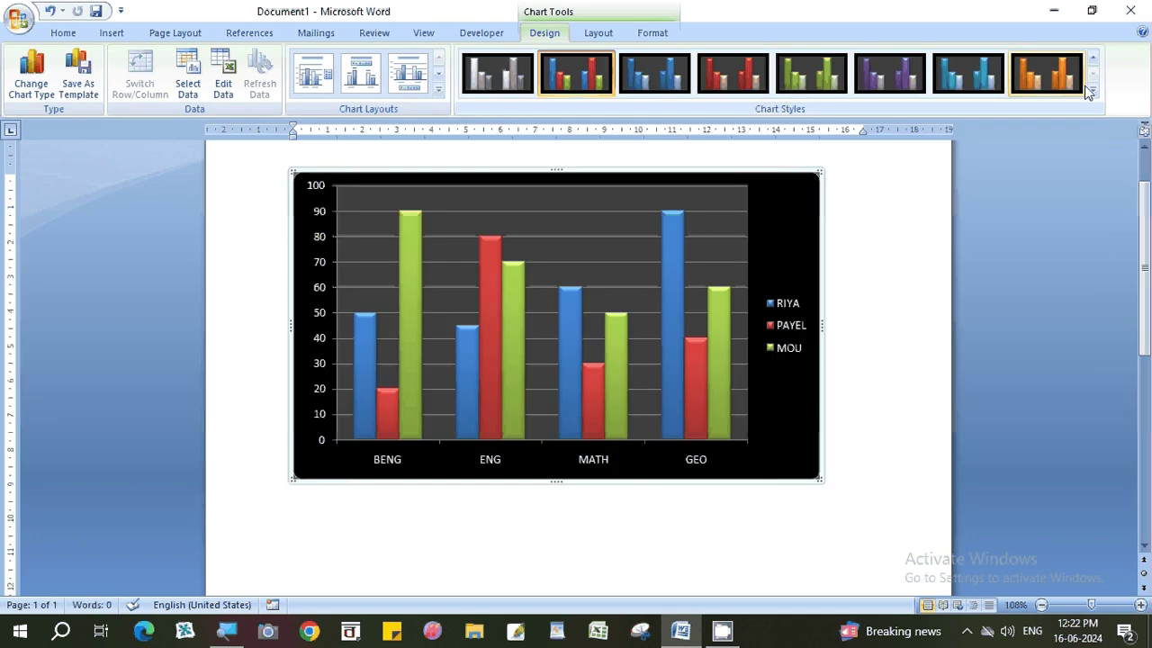
{"action": "left_click", "coordinate": [1093, 94]}
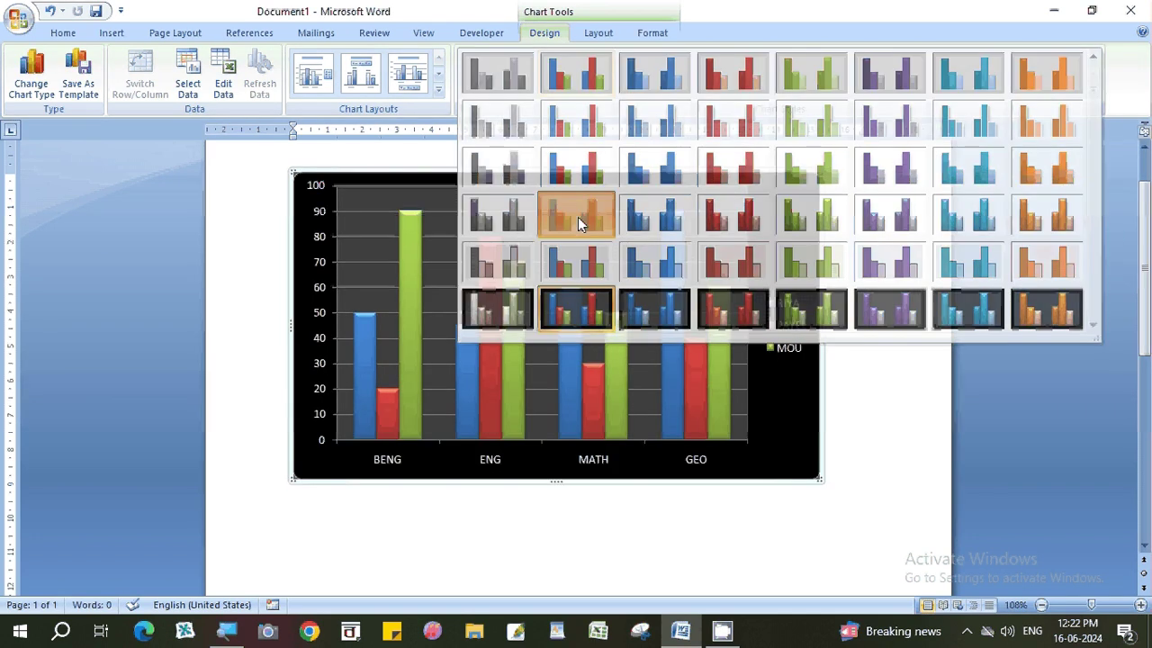
{"action": "left_click", "coordinate": [577, 217]}
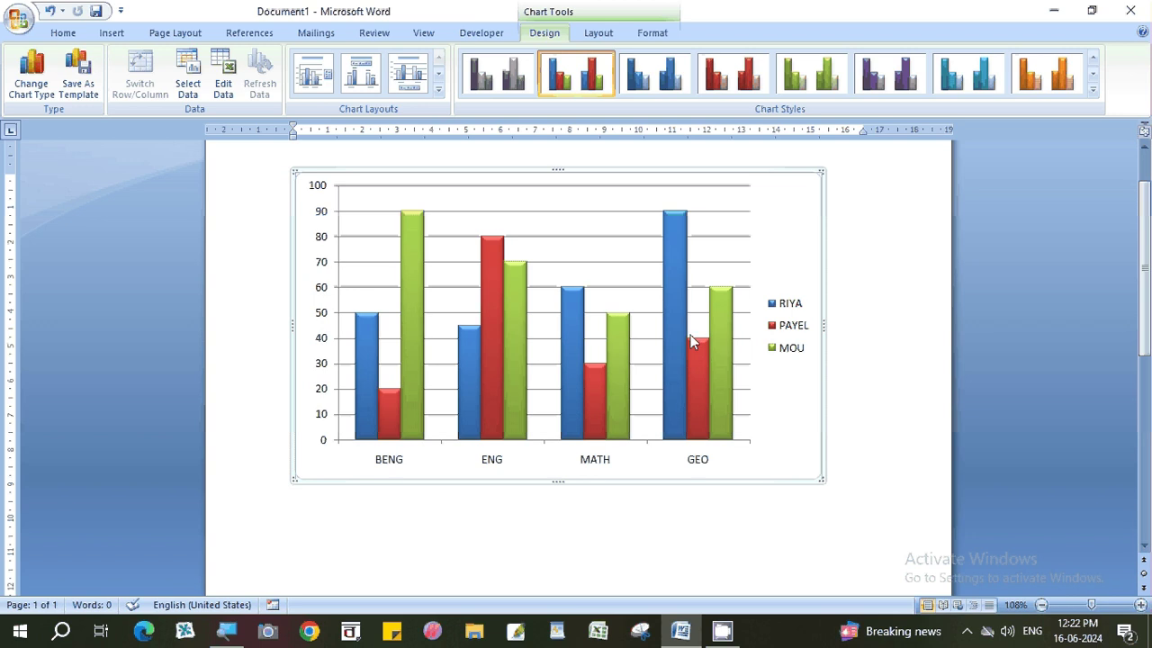
{"action": "left_click", "coordinate": [674, 252]}
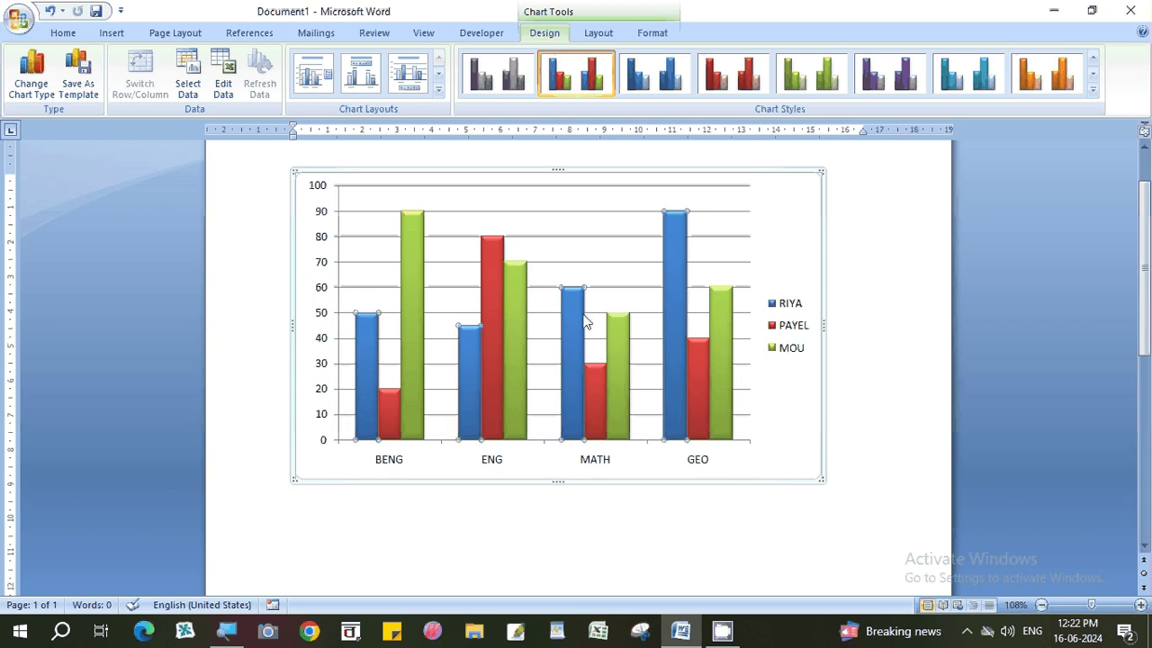
Fill the first student's bars with a bright custom blue from More Fill Colors.
{"action": "left_click", "coordinate": [661, 32]}
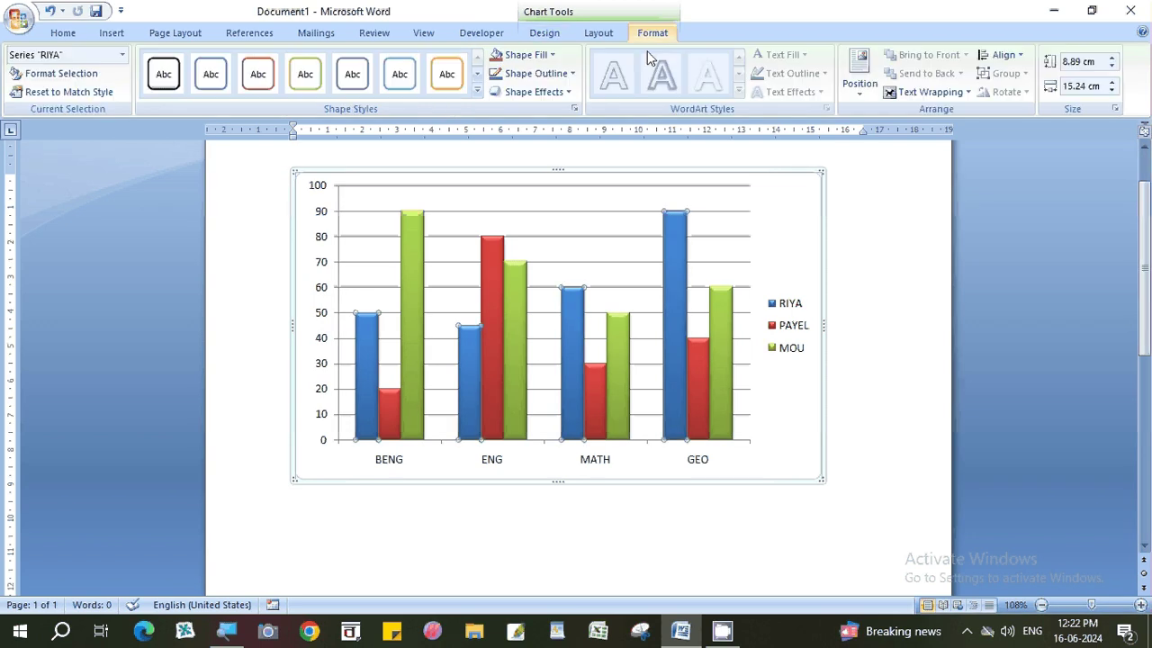
{"action": "left_click", "coordinate": [533, 56]}
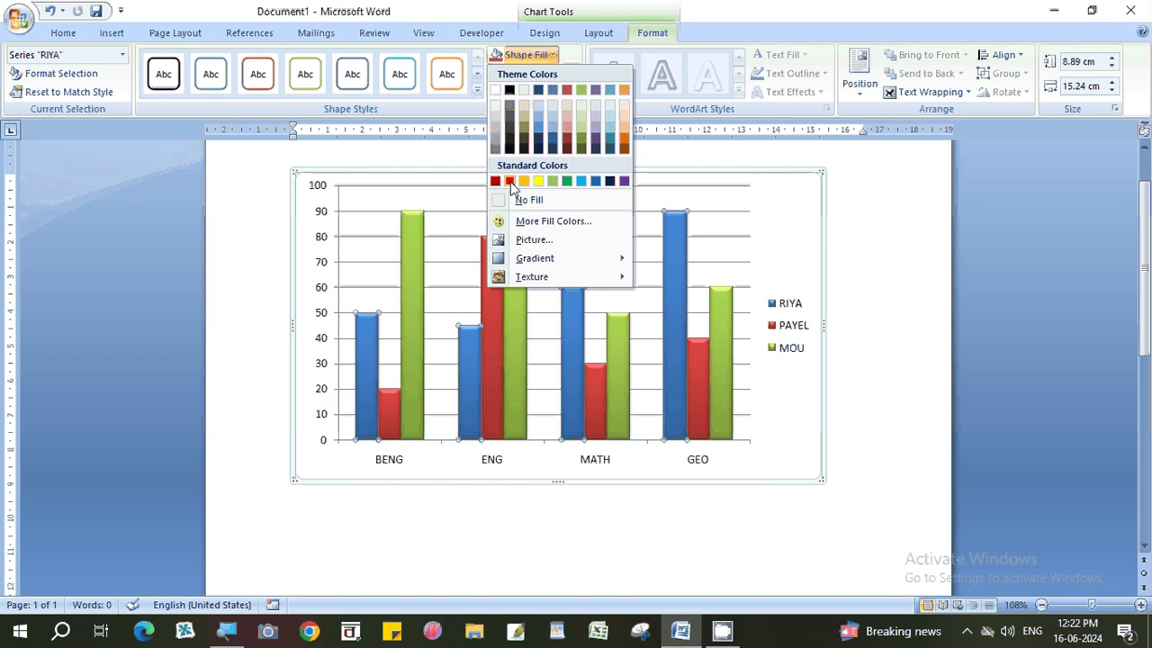
{"action": "left_click", "coordinate": [571, 222]}
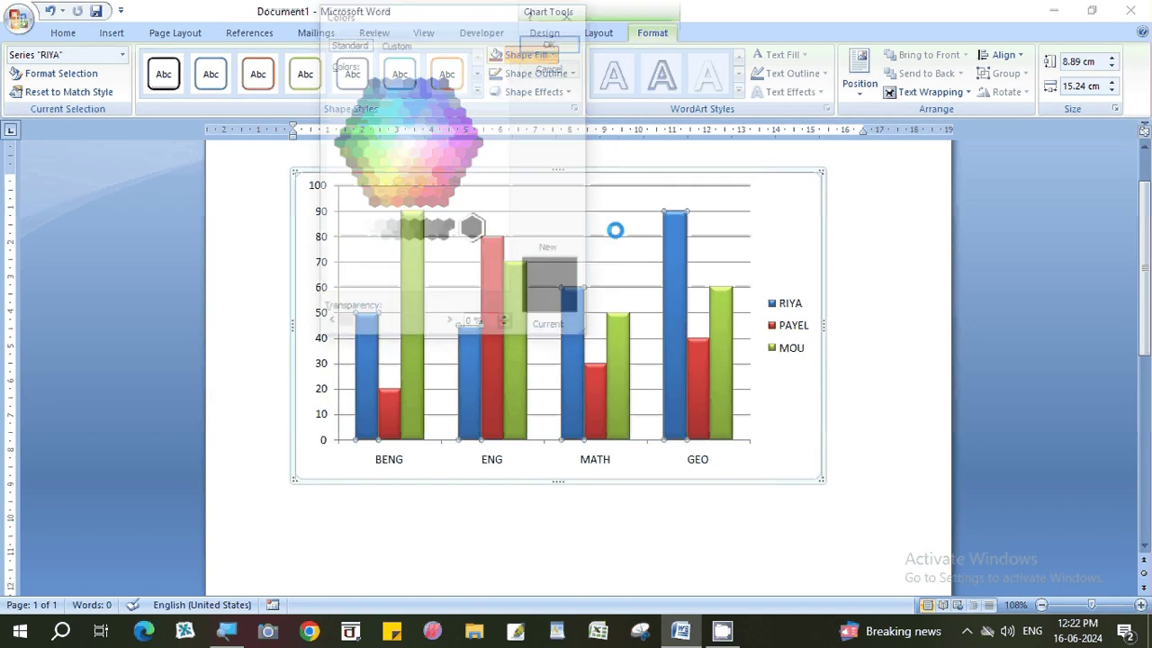
{"action": "left_click", "coordinate": [423, 102]}
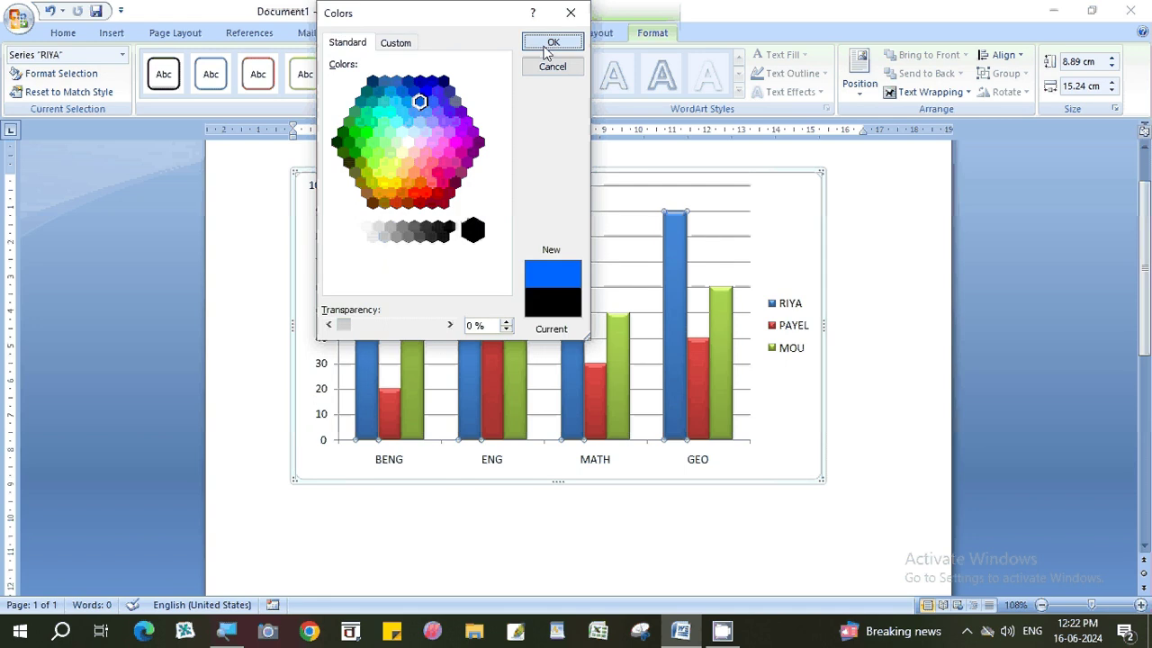
{"action": "left_click", "coordinate": [549, 45]}
Fill the second student's bars with standard red.
{"action": "left_click", "coordinate": [496, 258]}
{"action": "left_click", "coordinate": [518, 55]}
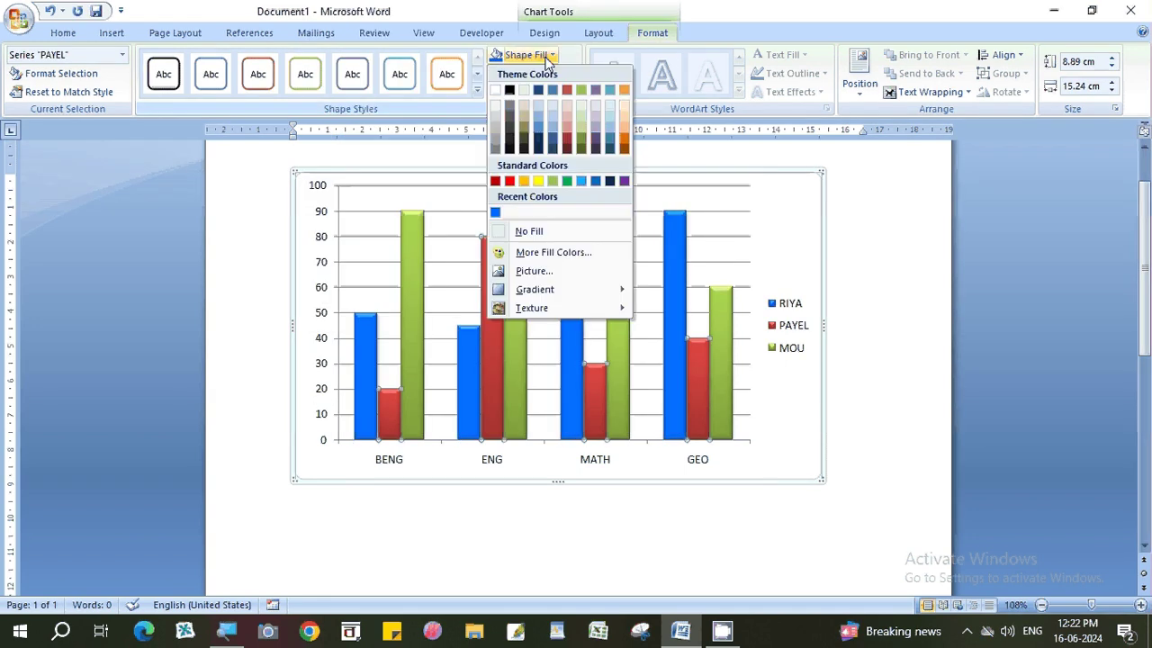
{"action": "left_click", "coordinate": [509, 181]}
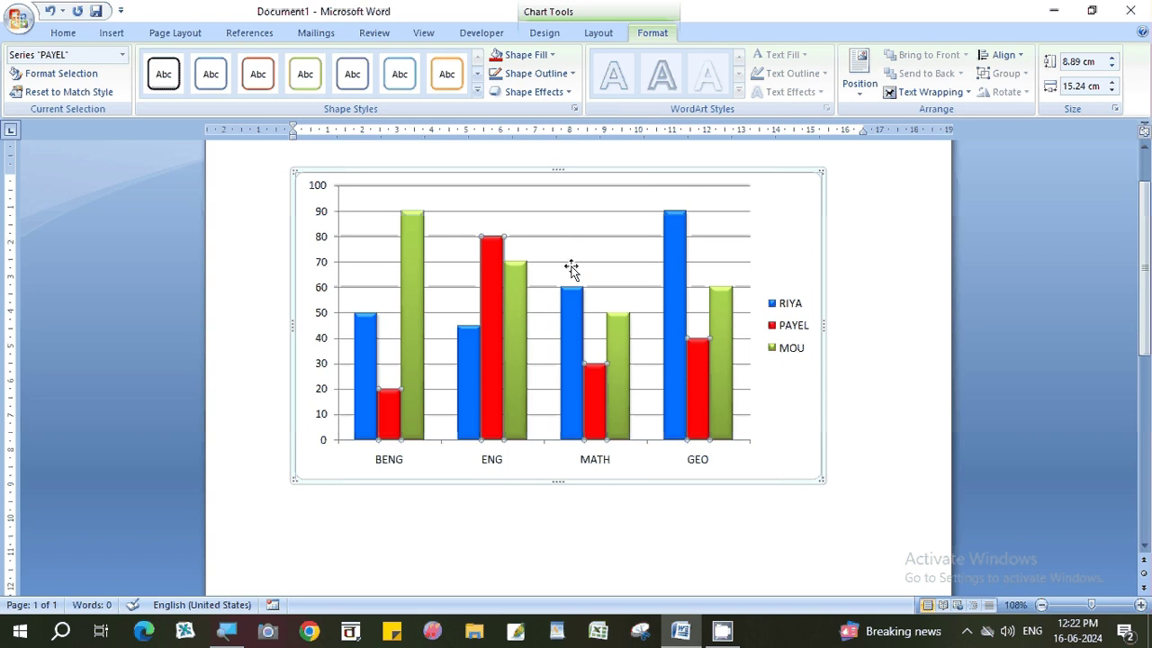
Fill the third student's bars with a bright custom green and deselect the chart.
{"action": "left_click", "coordinate": [517, 278]}
{"action": "left_click", "coordinate": [522, 55]}
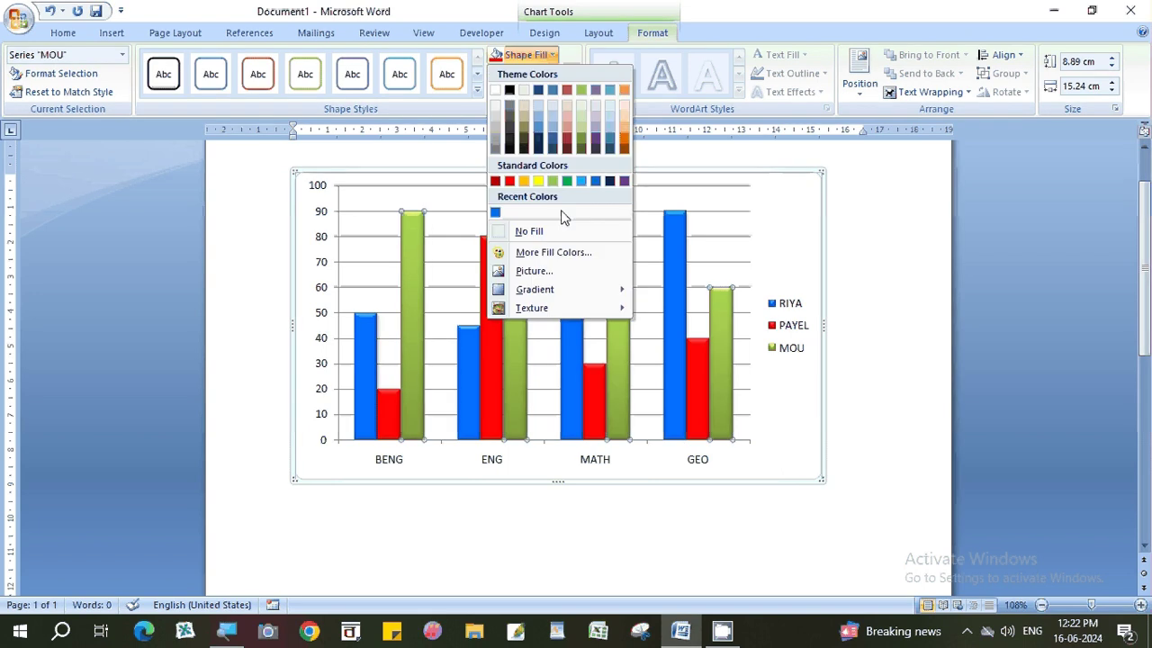
{"action": "left_click", "coordinate": [544, 252]}
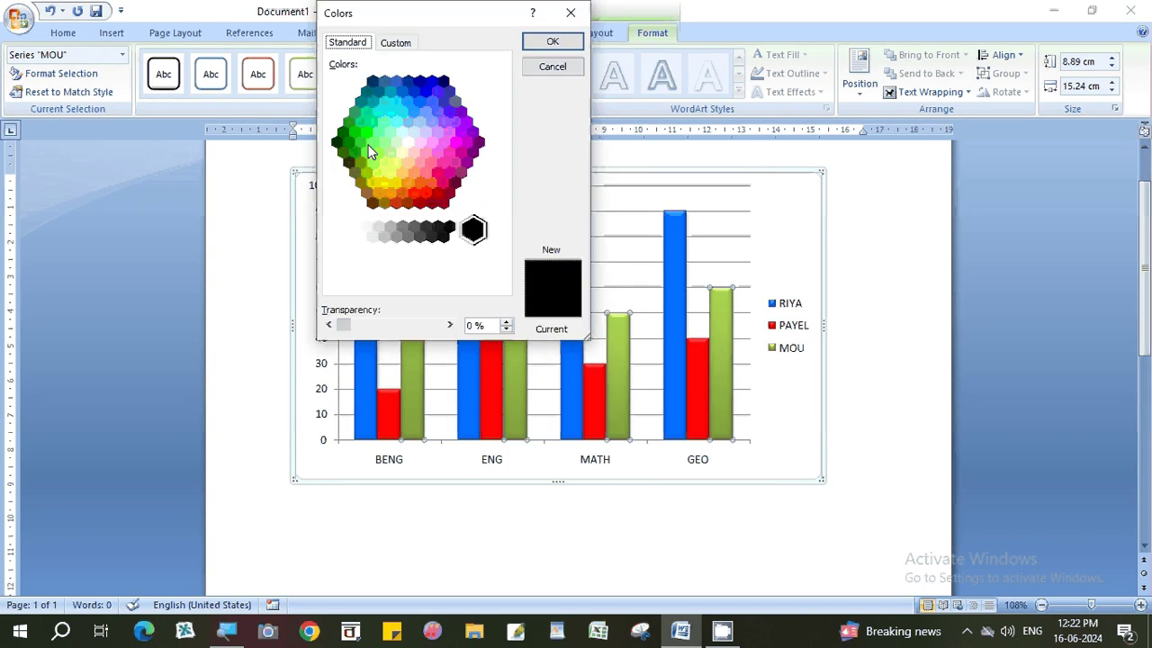
{"action": "left_click", "coordinate": [354, 151]}
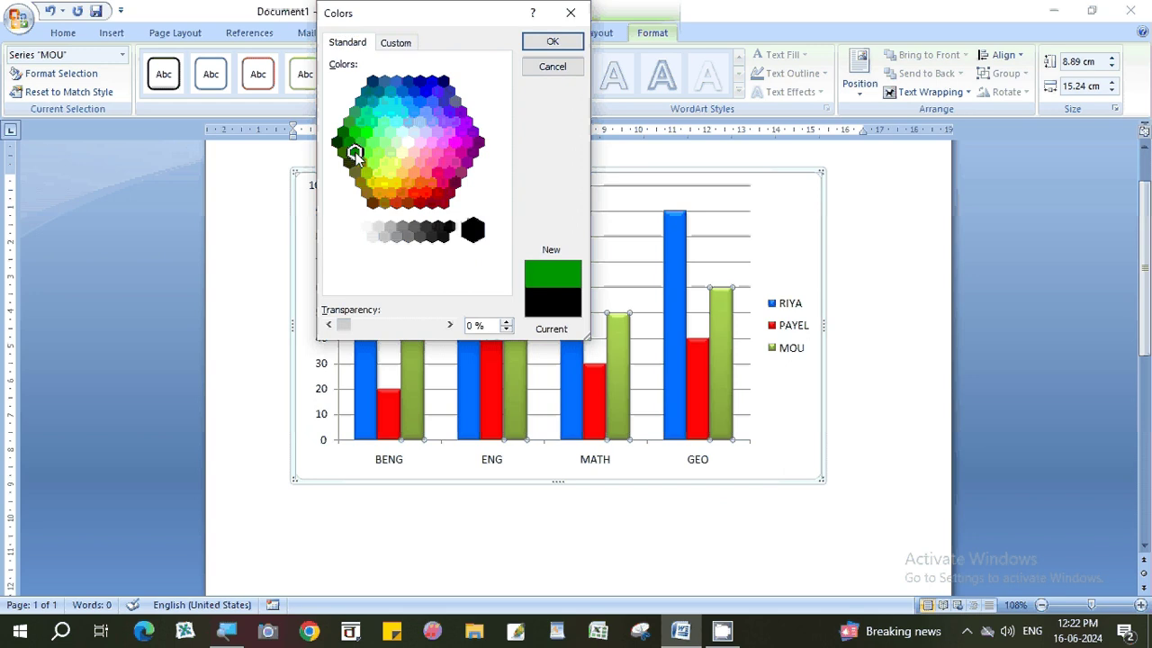
{"action": "left_click", "coordinate": [556, 47]}
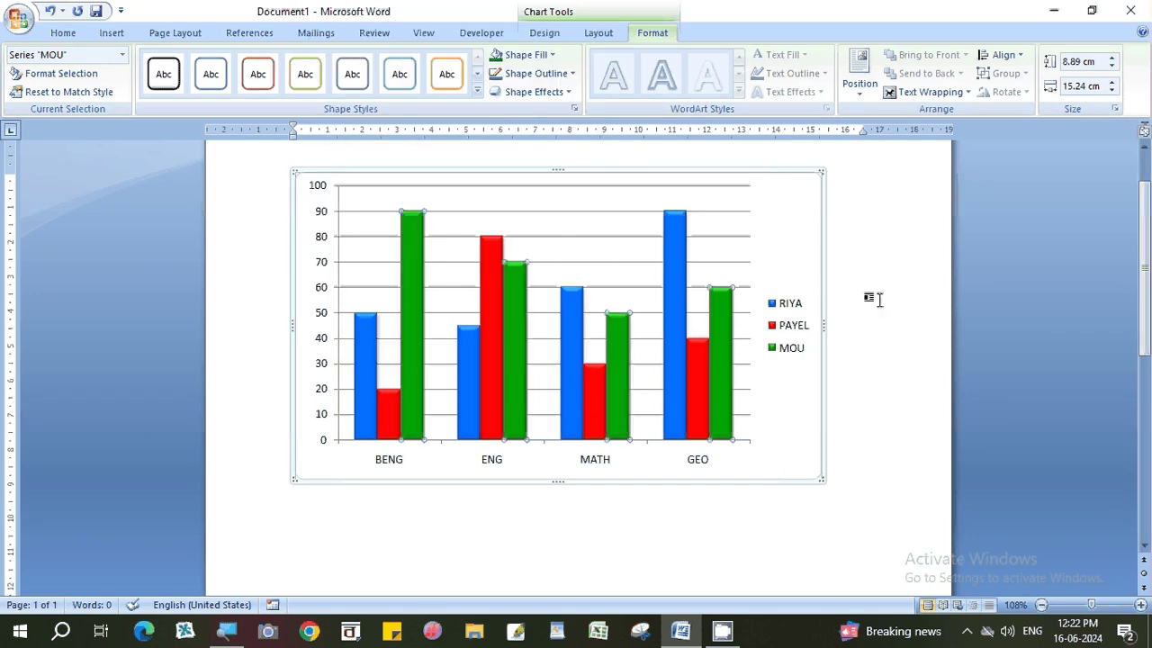
{"action": "left_click", "coordinate": [874, 301]}
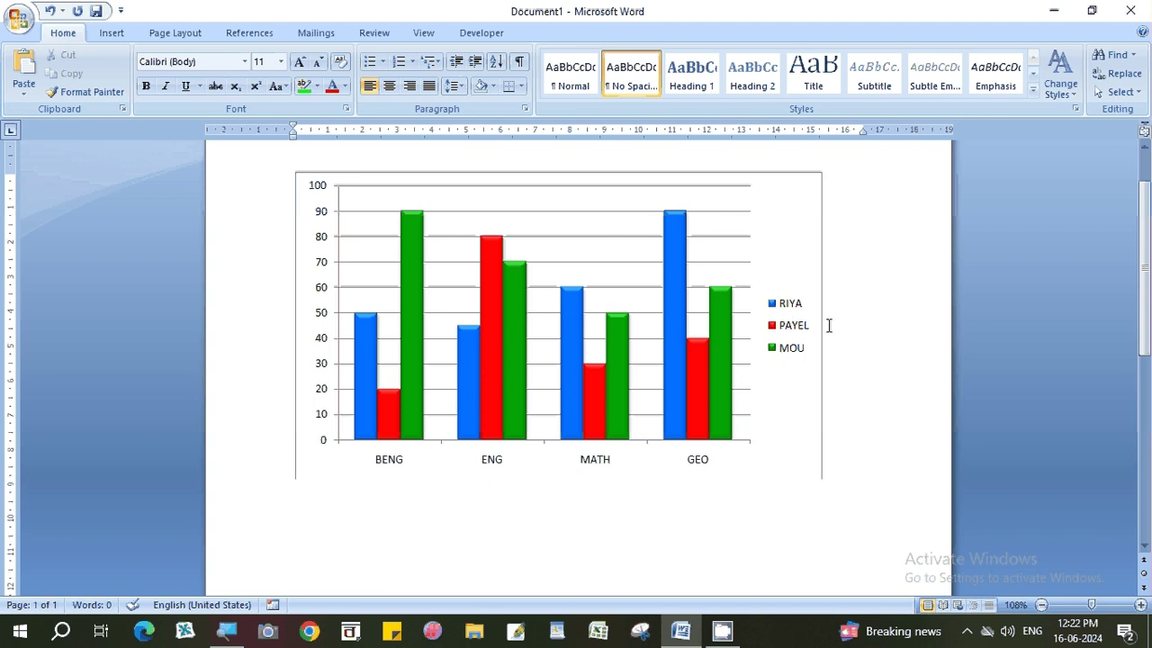
{"action": "scroll", "coordinate": [656, 453], "scroll_direction": "up", "scroll_amount": 1}
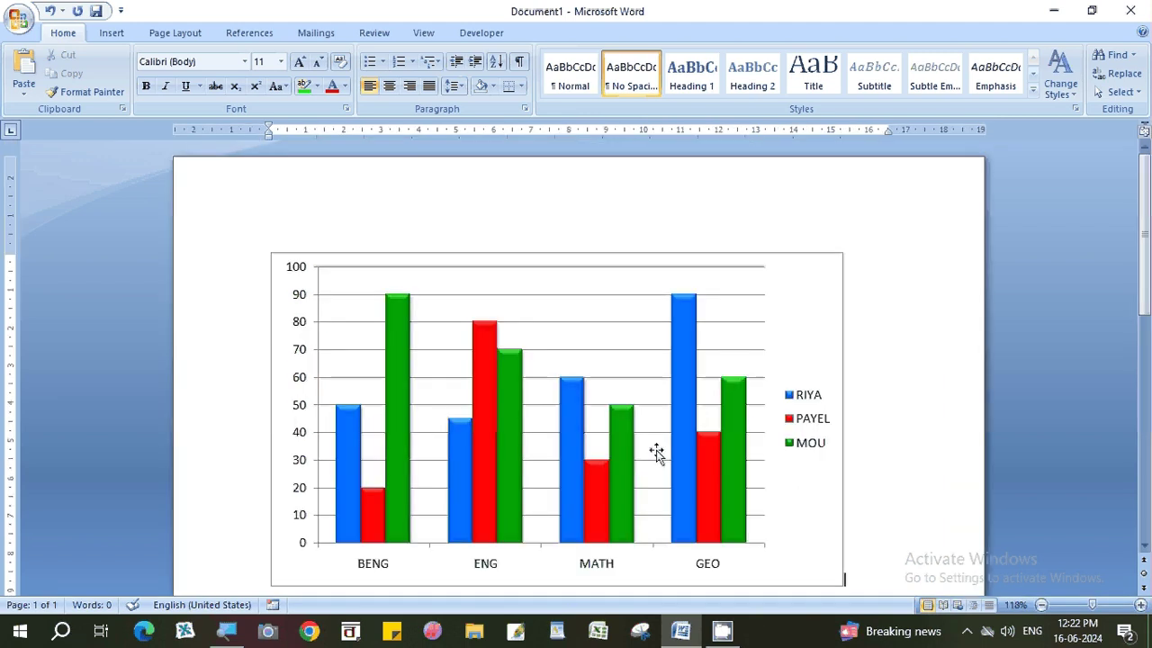
{"action": "scroll", "coordinate": [665, 434], "scroll_direction": "down", "scroll_amount": 1}
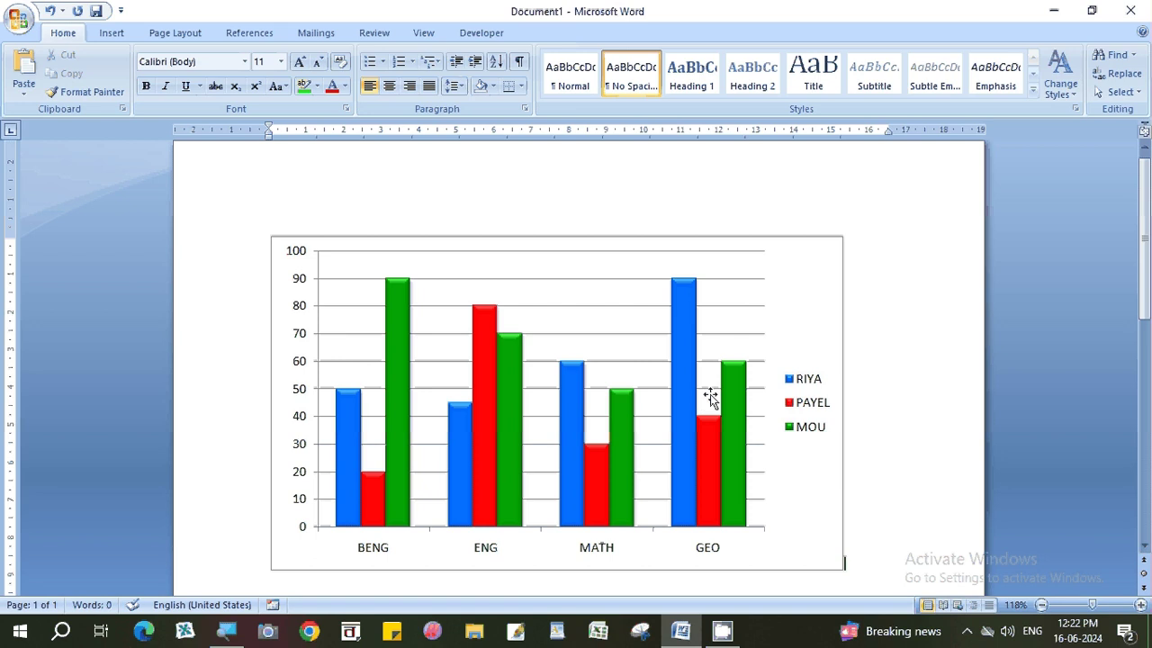
{"action": "scroll", "coordinate": [710, 394], "scroll_direction": "down", "scroll_amount": 2}
Edit the chart data so cell C2 (second student's BENG mark) is 30, then close Excel.
{"action": "right_click", "coordinate": [634, 282]}
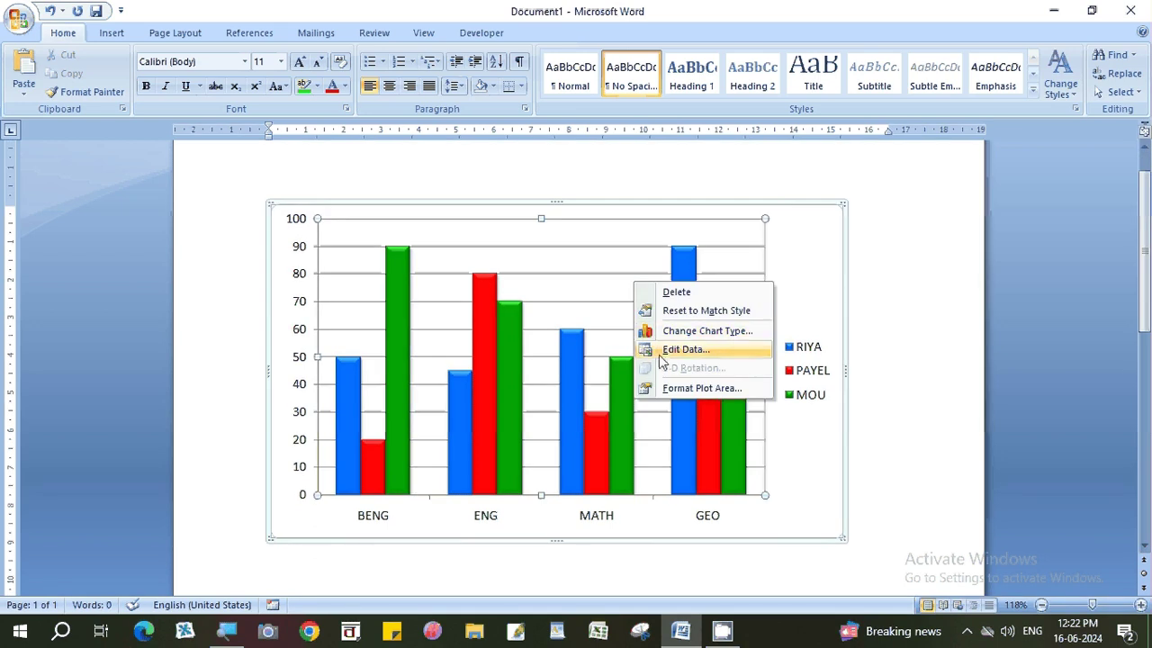
{"action": "left_click", "coordinate": [668, 352]}
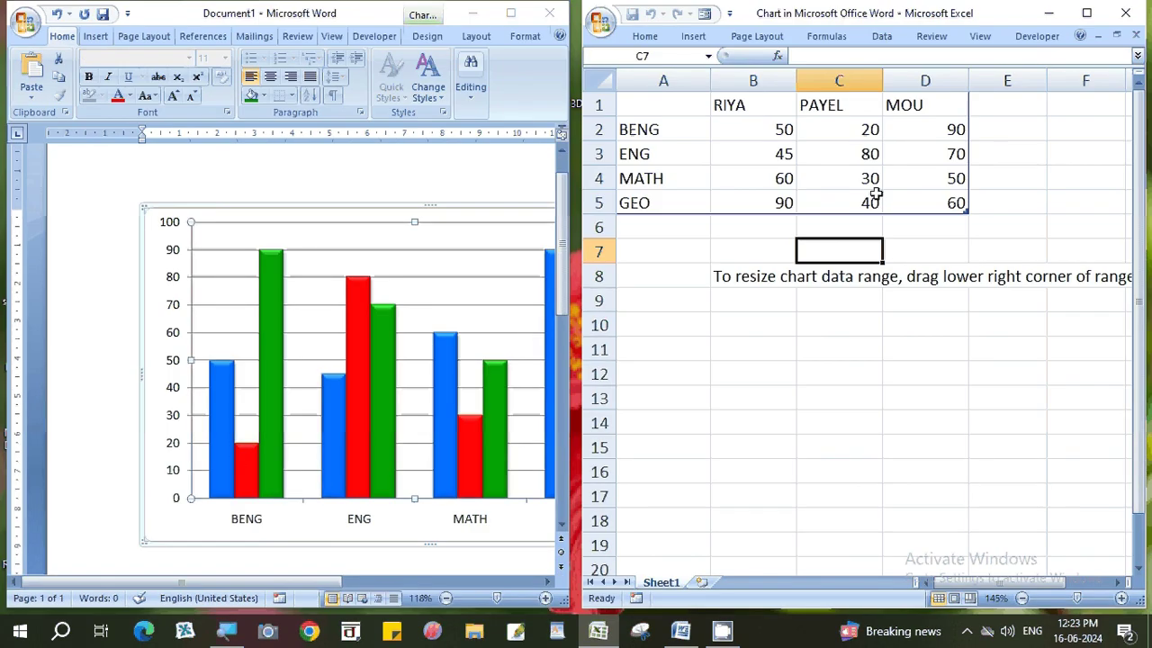
{"action": "left_click", "coordinate": [869, 131]}
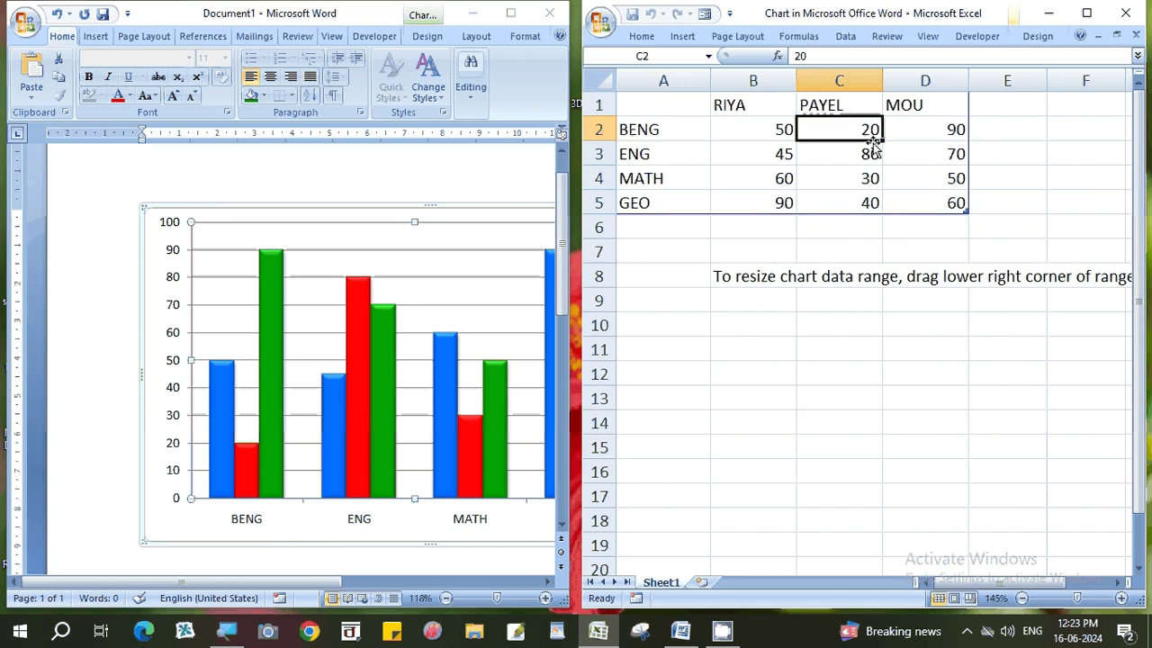
{"action": "type", "text": "30"}
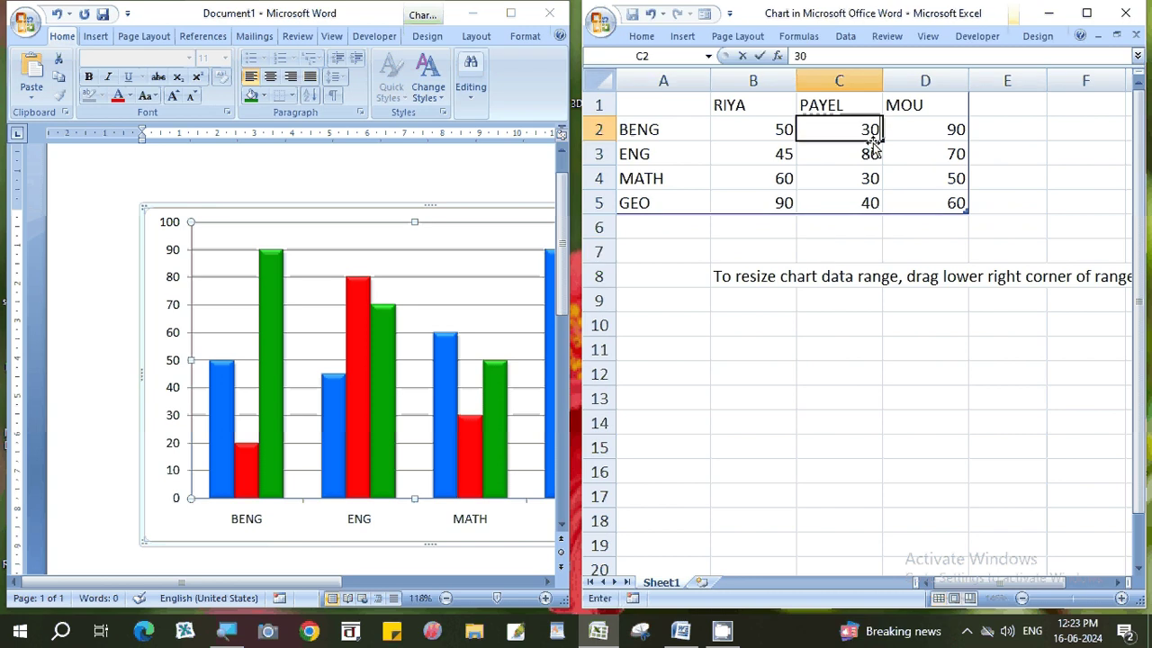
{"action": "left_click", "coordinate": [837, 349]}
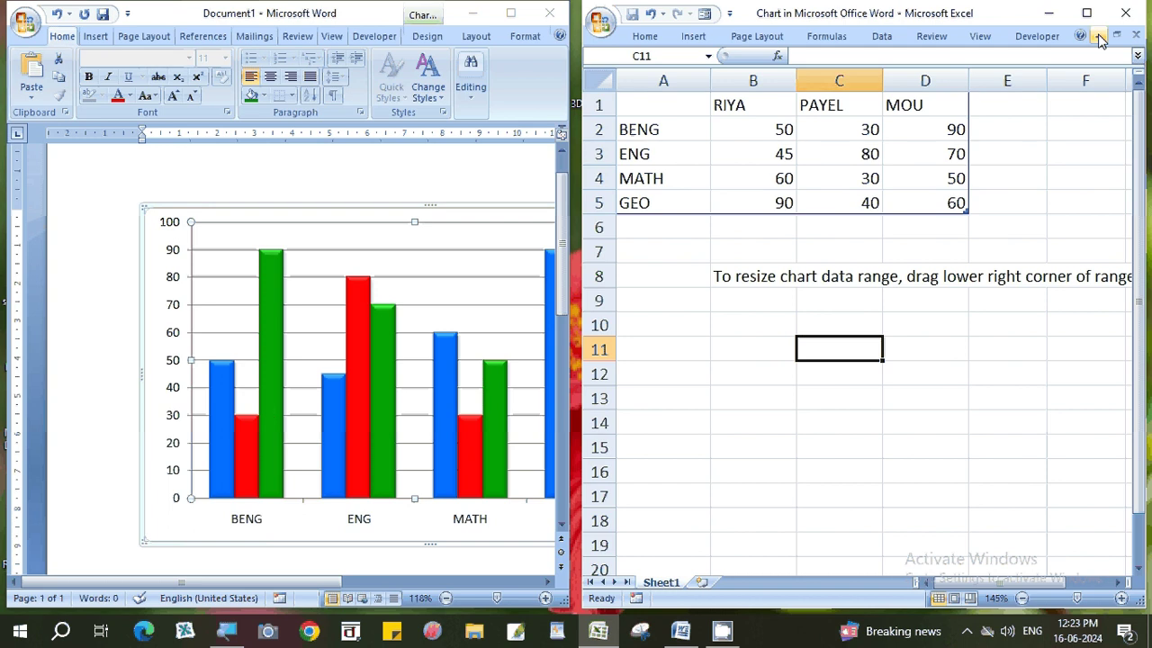
{"action": "left_click", "coordinate": [1125, 13]}
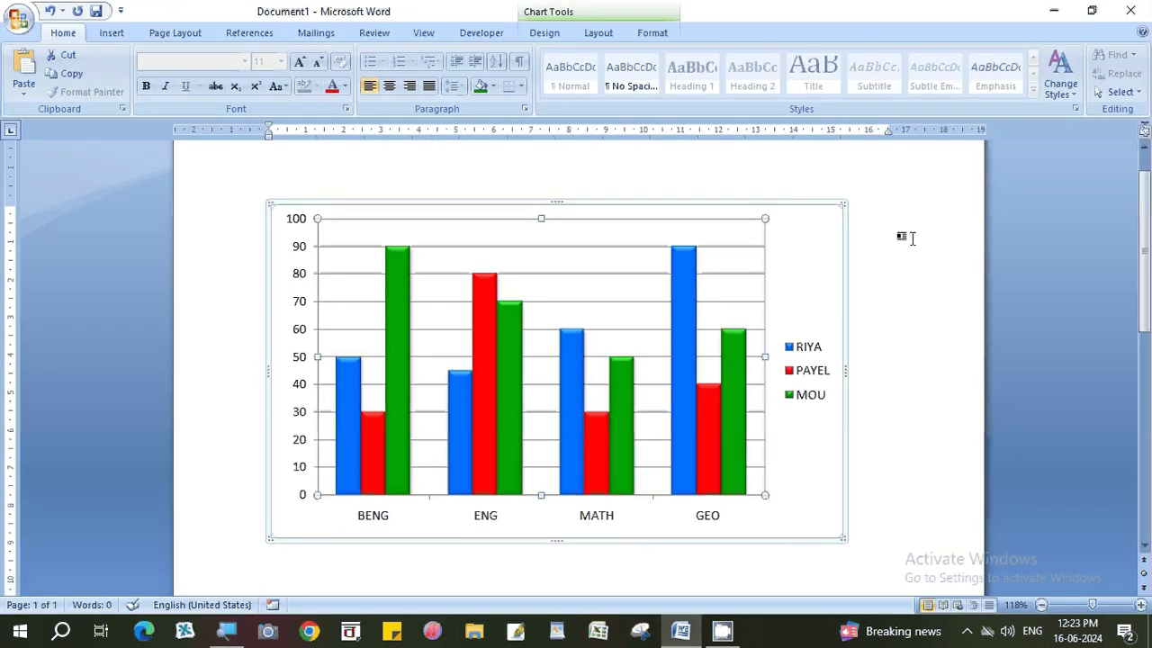
Deselect the finished chart and scroll through the document to review it before adding a header.
{"action": "left_click", "coordinate": [910, 238]}
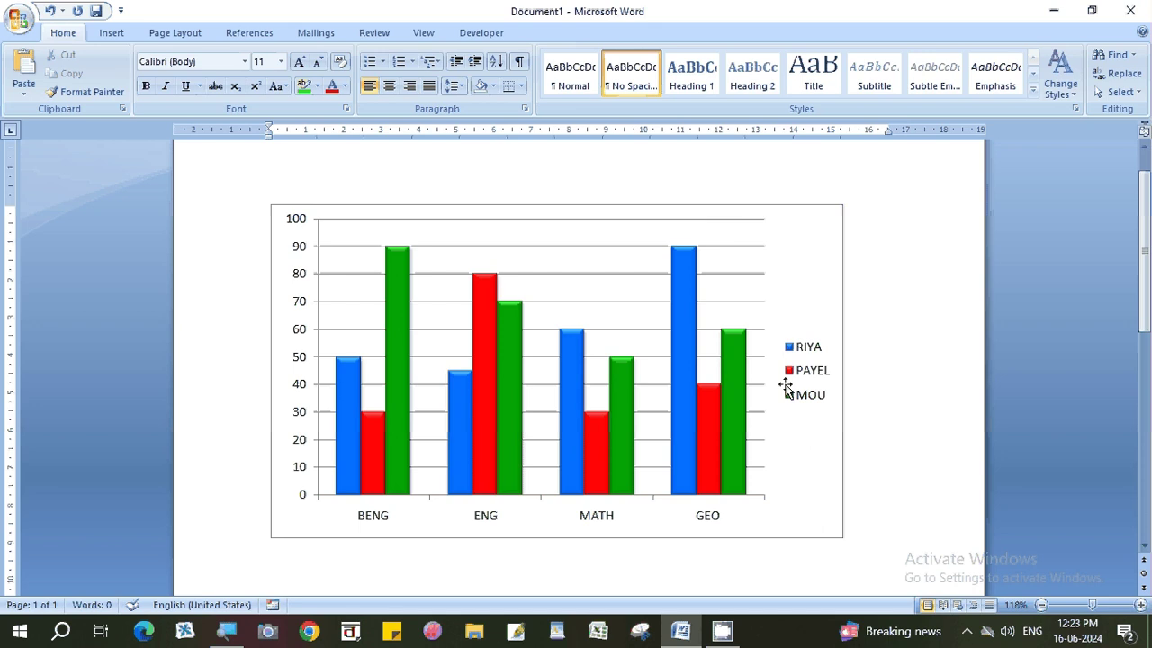
{"action": "scroll", "coordinate": [785, 387], "scroll_direction": "down", "scroll_amount": 1}
{"action": "scroll", "coordinate": [784, 386], "scroll_direction": "down", "scroll_amount": 1}
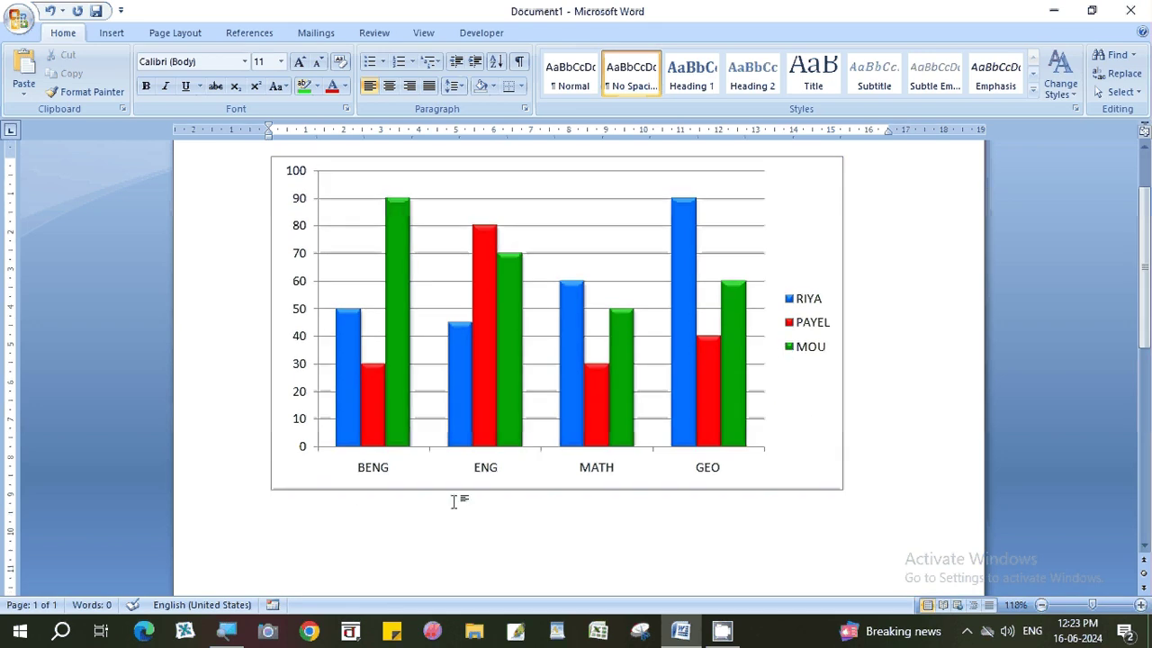
{"action": "scroll", "coordinate": [503, 465], "scroll_direction": "up", "scroll_amount": 2}
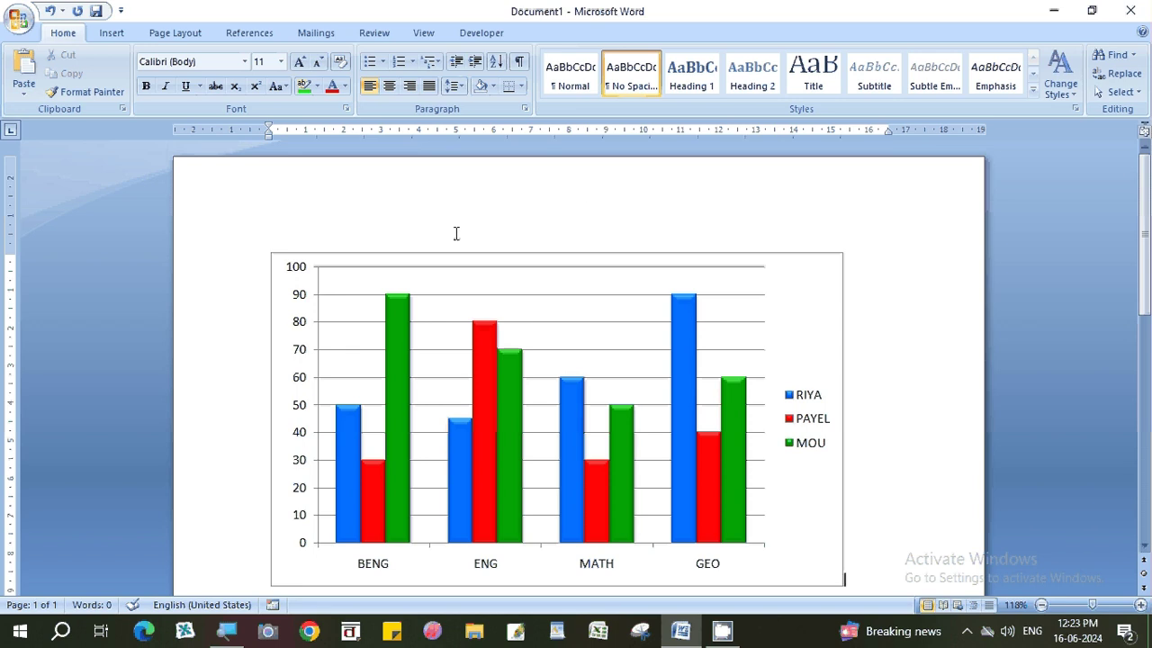
{"action": "scroll", "coordinate": [457, 234], "scroll_direction": "down", "scroll_amount": 6, "text": "ctrl"}
{"action": "scroll", "coordinate": [461, 242], "scroll_direction": "down", "scroll_amount": 2, "text": "ctrl"}
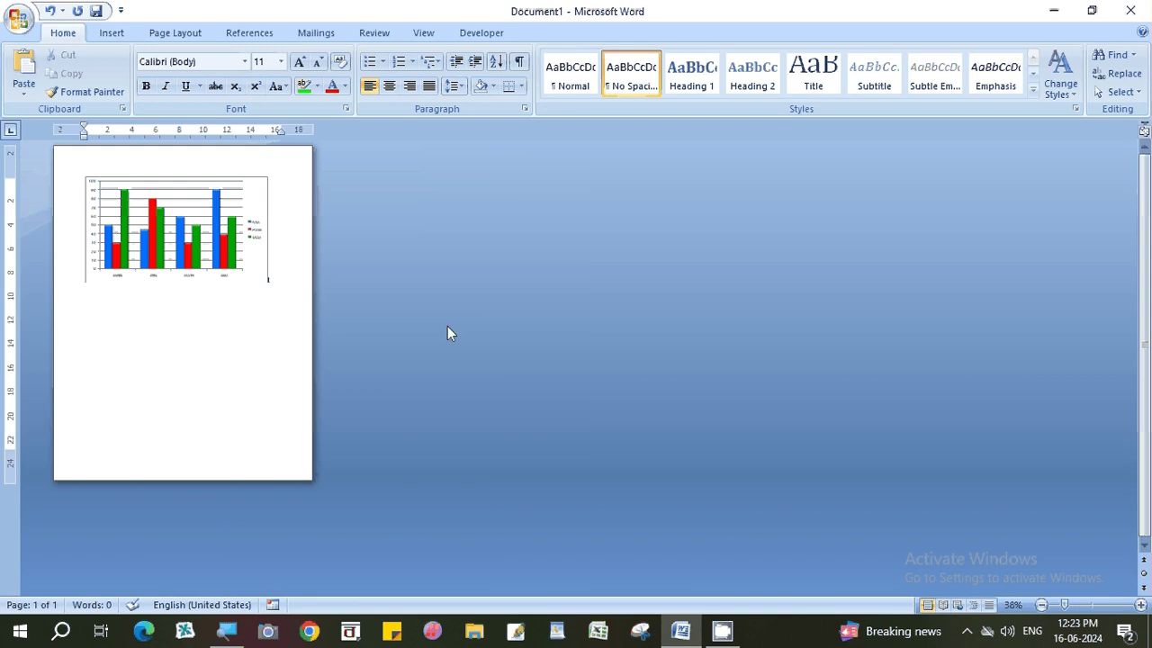
{"action": "scroll", "coordinate": [221, 461], "scroll_direction": "up", "scroll_amount": 2, "text": "ctrl"}
{"action": "scroll", "coordinate": [314, 204], "scroll_direction": "up", "scroll_amount": 1, "text": "ctrl"}
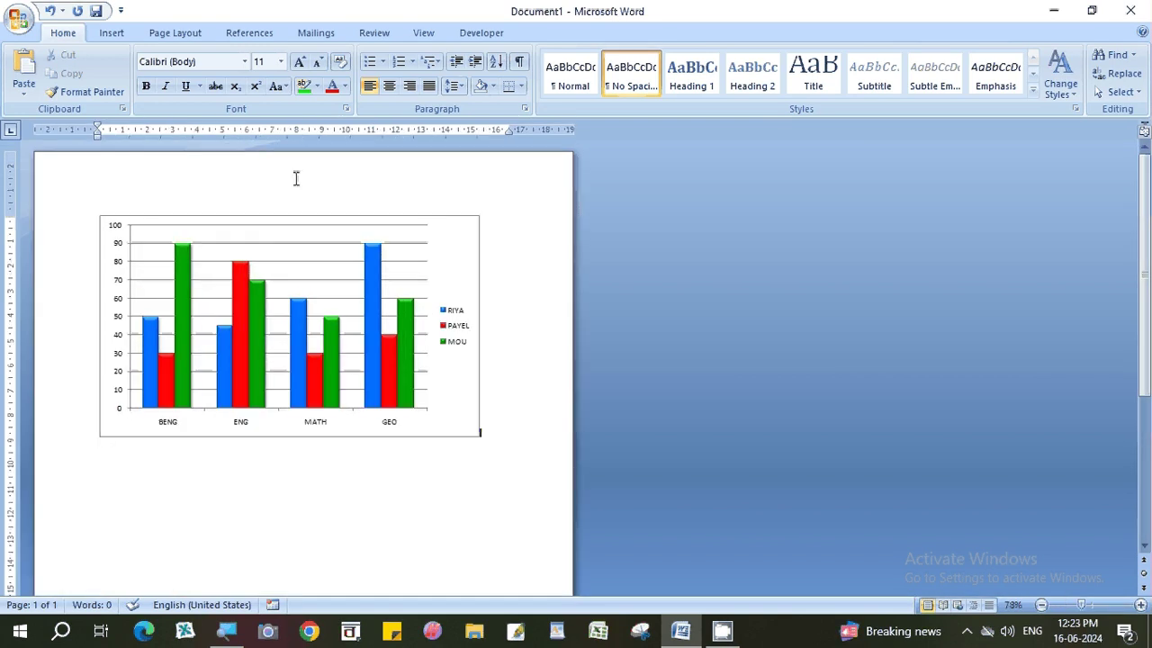
{"action": "scroll", "coordinate": [296, 177], "scroll_direction": "up", "scroll_amount": 3, "text": "ctrl"}
{"action": "left_click", "coordinate": [111, 33]}
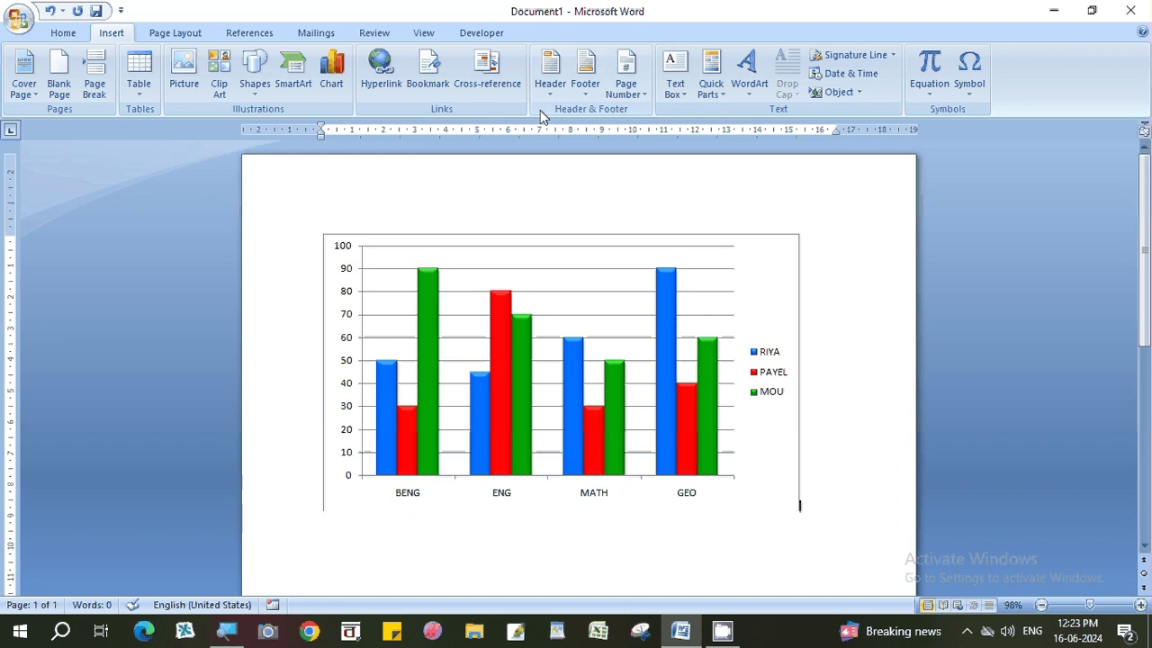
Add an Alphabet header and type the title COMPUTER BANGLA, fixing a mistyped letter.
{"action": "left_click", "coordinate": [551, 81]}
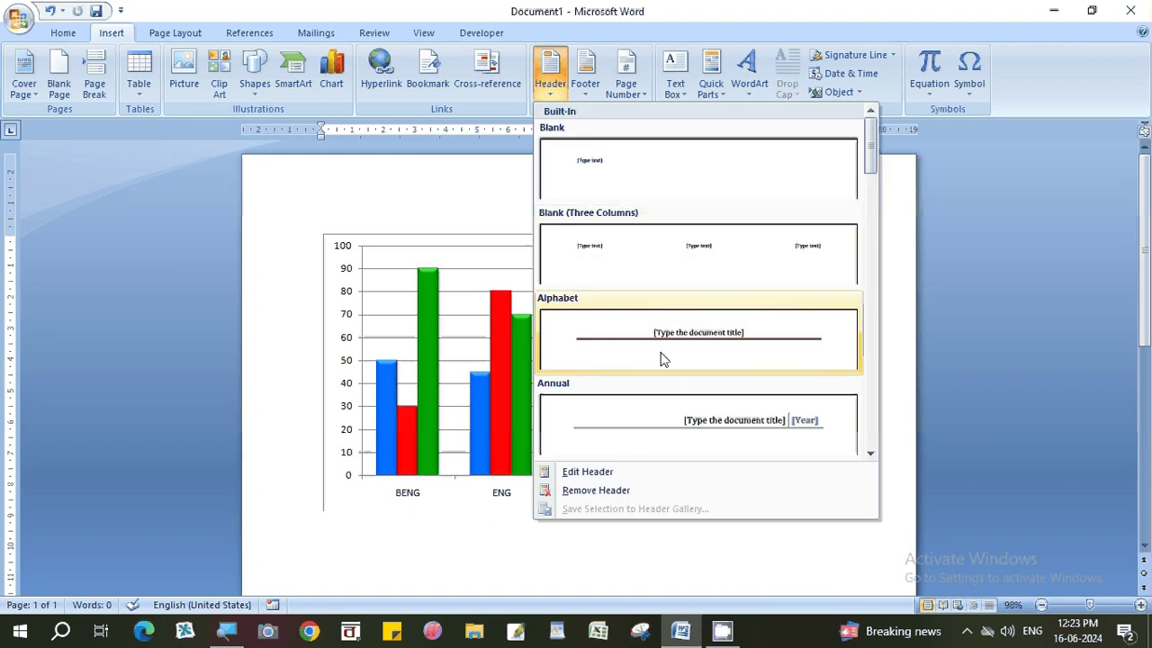
{"action": "left_click", "coordinate": [663, 354]}
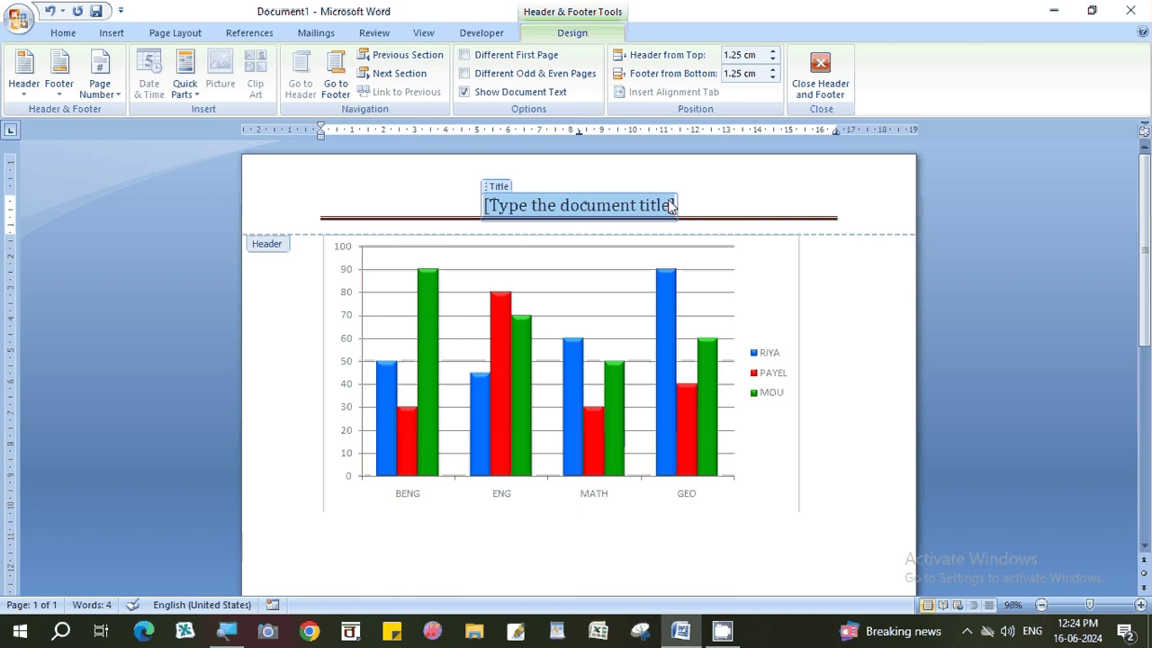
{"action": "type", "text": "COMP"}
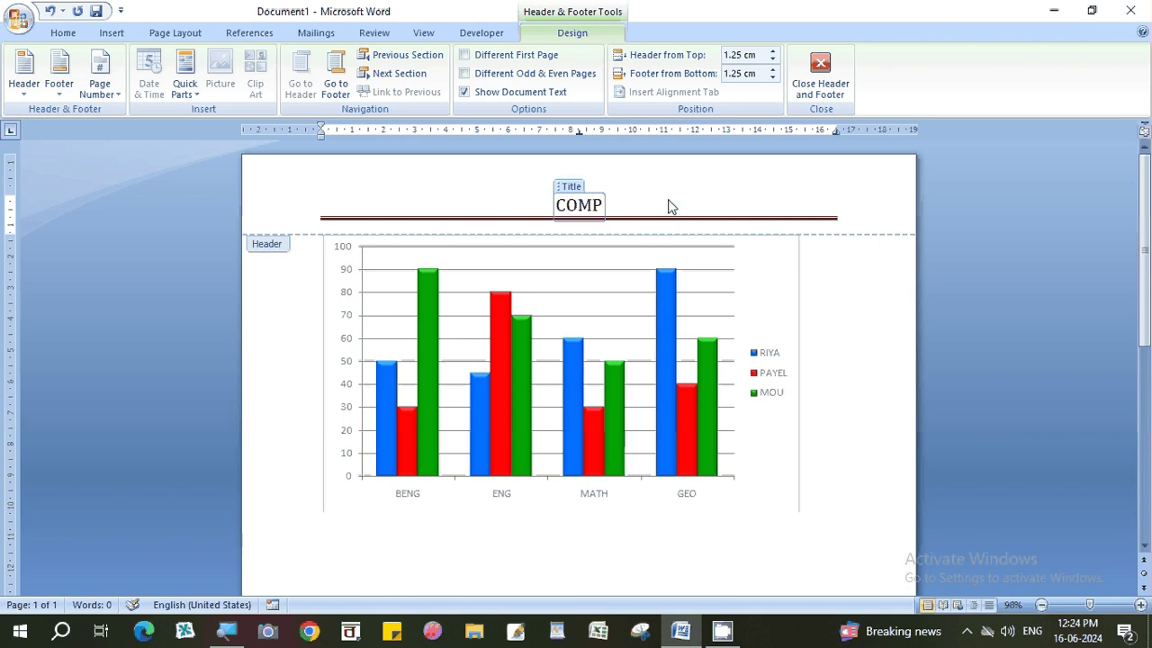
{"action": "type", "text": "UTER "}
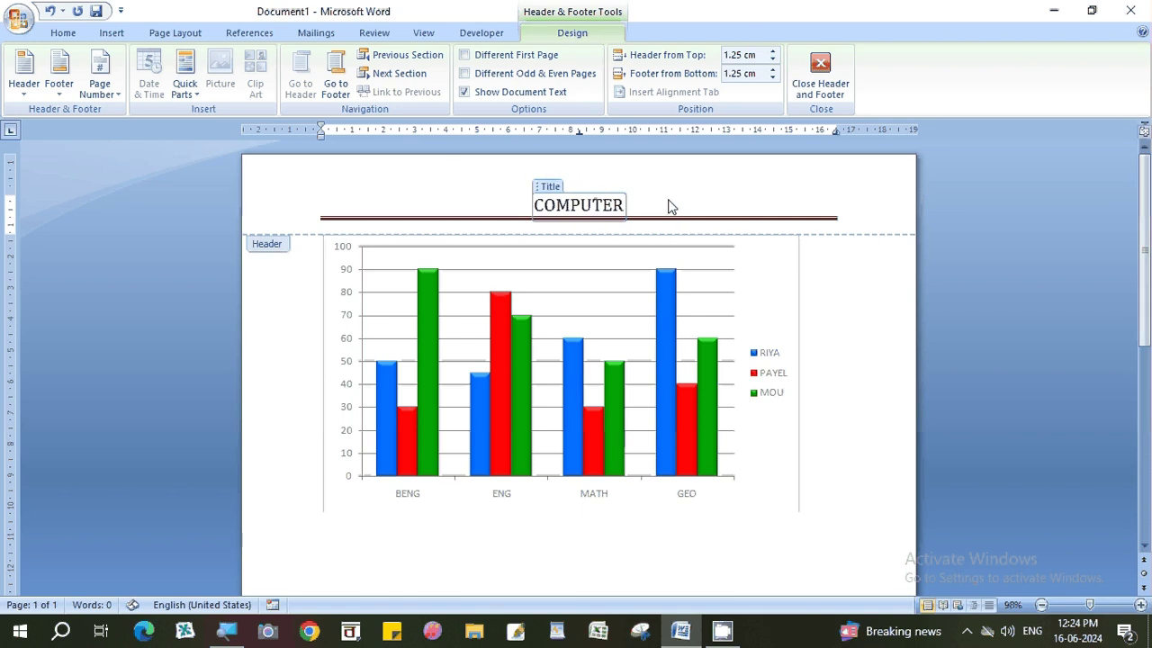
{"action": "type", "text": "BANH"}
{"action": "key", "text": "BackSpace"}
{"action": "type", "text": "G"}
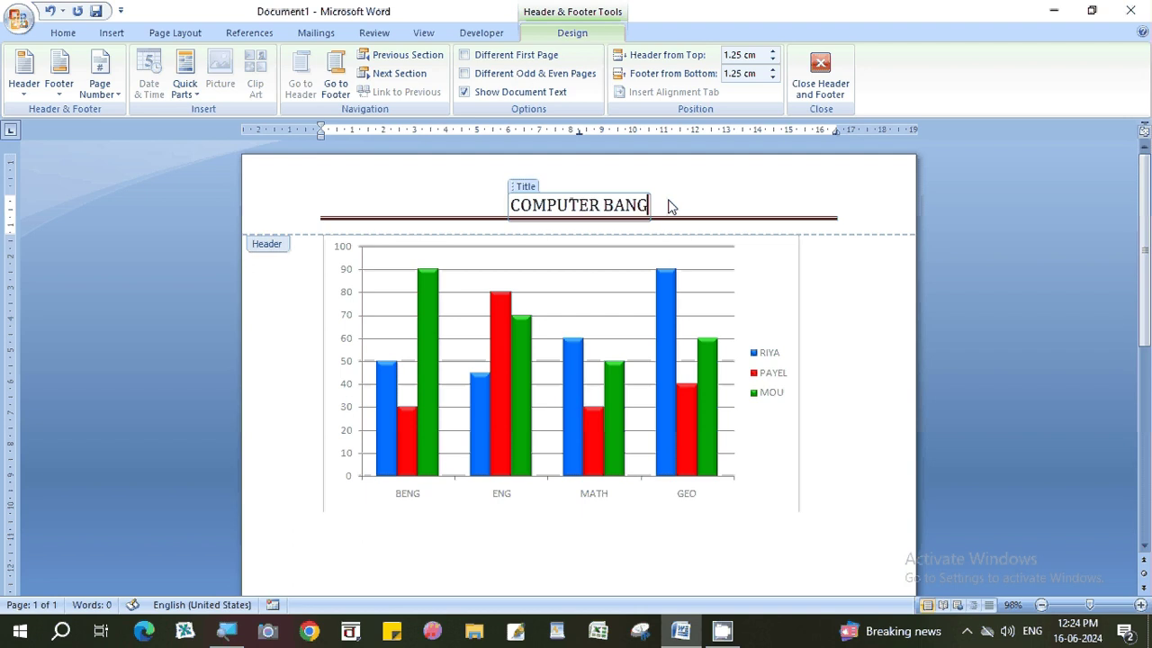
{"action": "type", "text": "LA"}
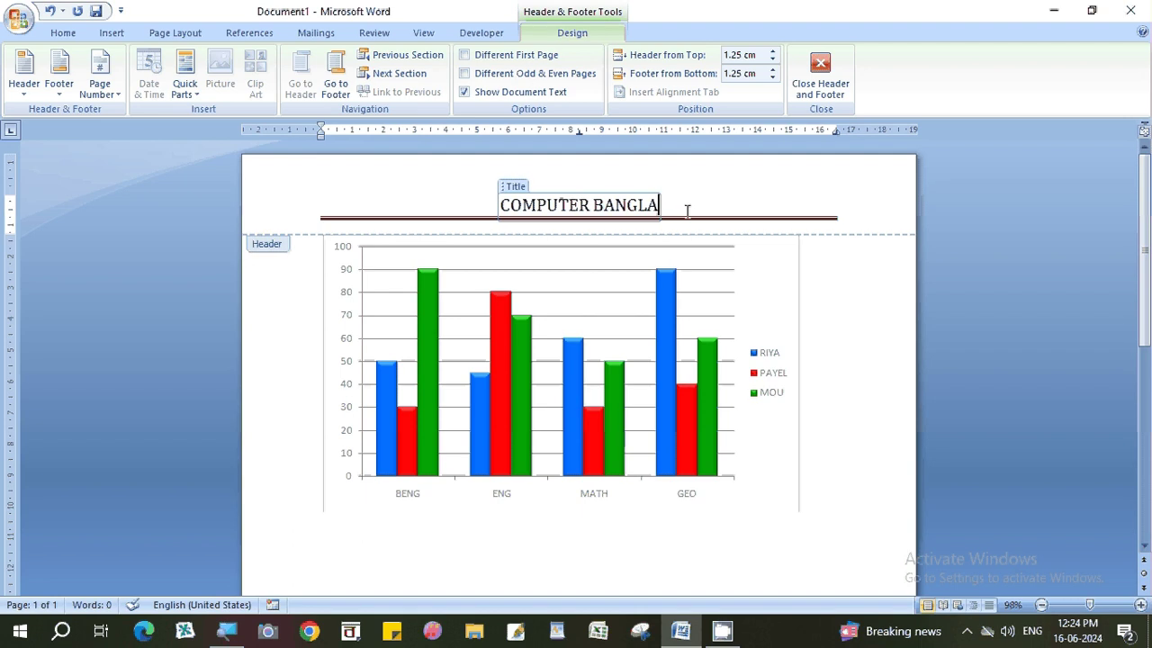
Leave header editing and place the cursor below the chart.
{"action": "left_click", "coordinate": [820, 79]}
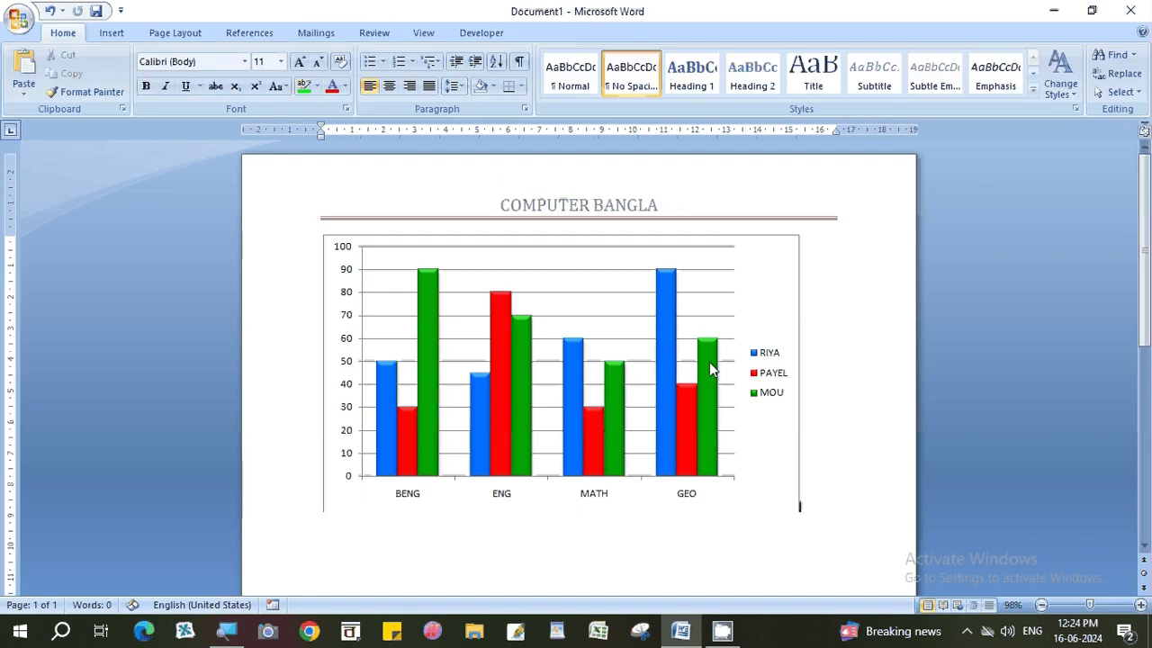
{"action": "scroll", "coordinate": [378, 210], "scroll_direction": "up", "scroll_amount": 3}
{"action": "scroll", "coordinate": [390, 192], "scroll_direction": "up", "scroll_amount": 3}
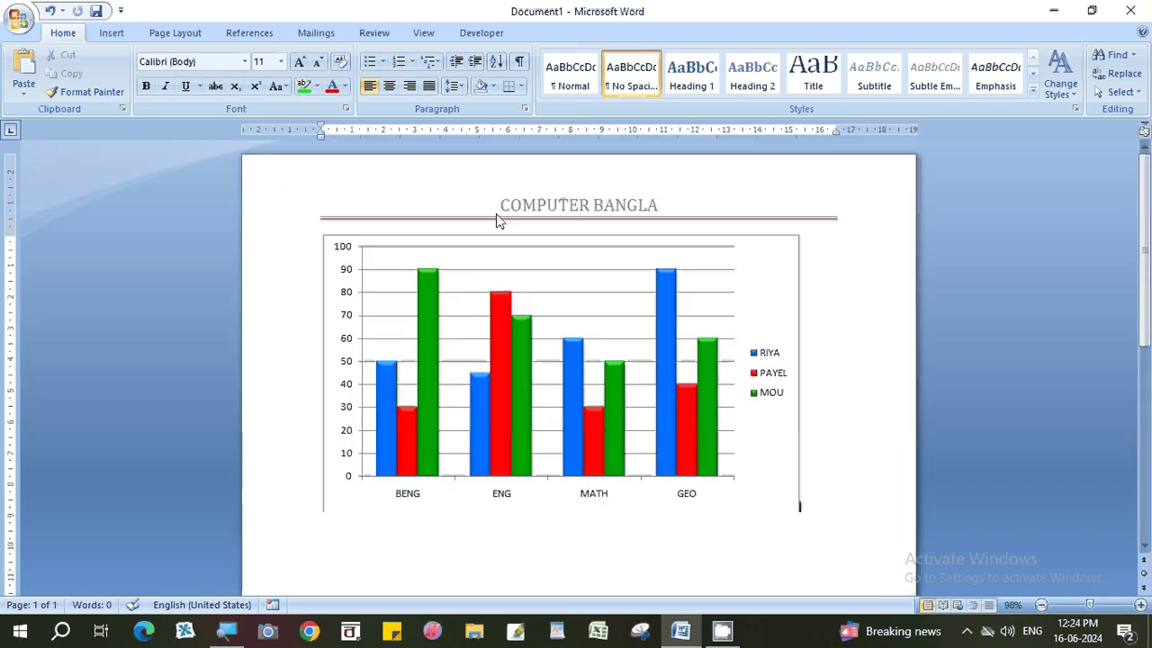
{"action": "scroll", "coordinate": [540, 360], "scroll_direction": "down", "scroll_amount": 2}
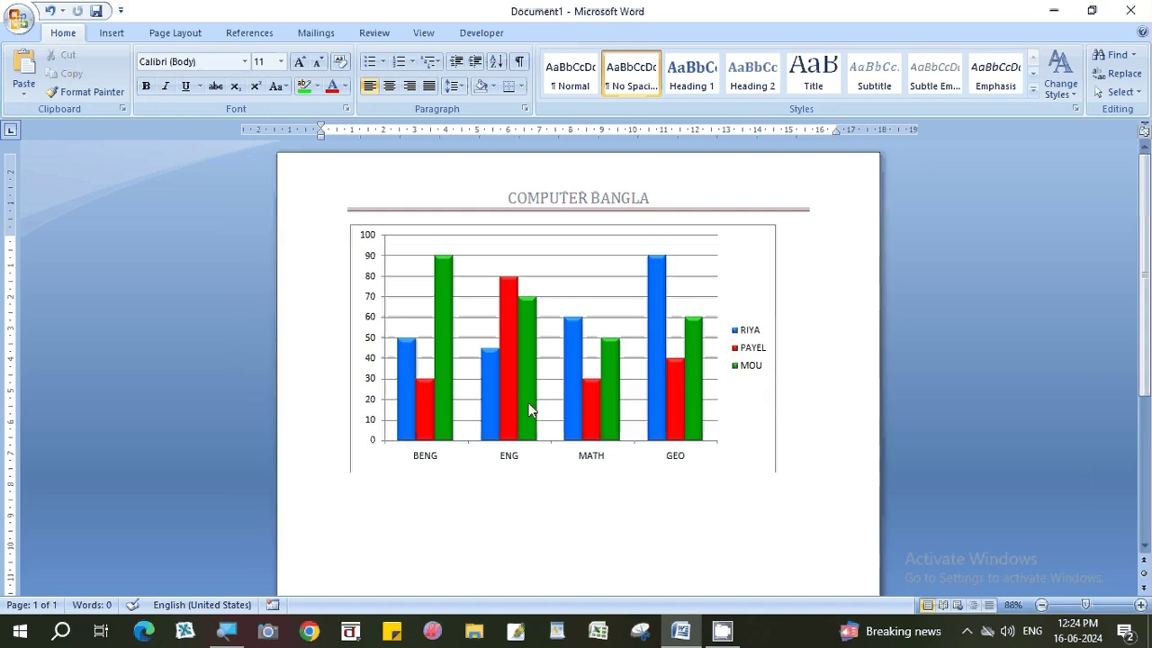
{"action": "scroll", "coordinate": [369, 450], "scroll_direction": "down", "scroll_amount": 2}
{"action": "left_click", "coordinate": [360, 450]}
{"action": "left_click", "coordinate": [318, 459]}
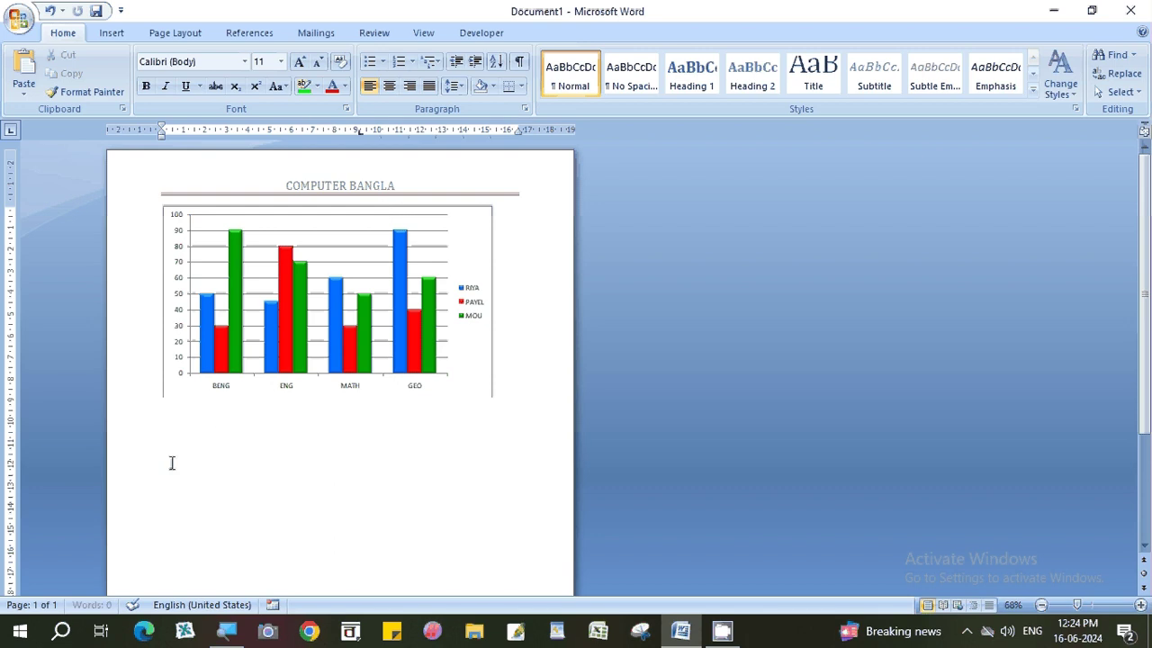
Insert page breaks with Ctrl+Enter until the document spans six pages.
{"action": "key", "text": "ctrl+Return"}
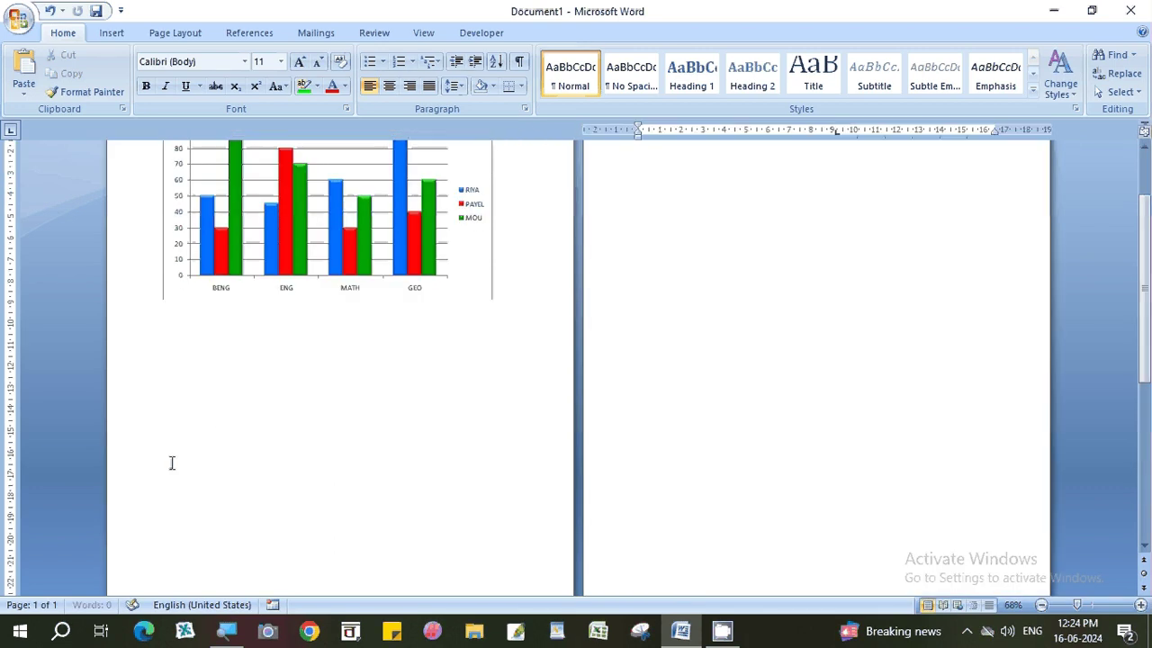
{"action": "key", "text": "ctrl+Return"}
{"action": "scroll", "coordinate": [175, 471], "scroll_direction": "down", "scroll_amount": 2}
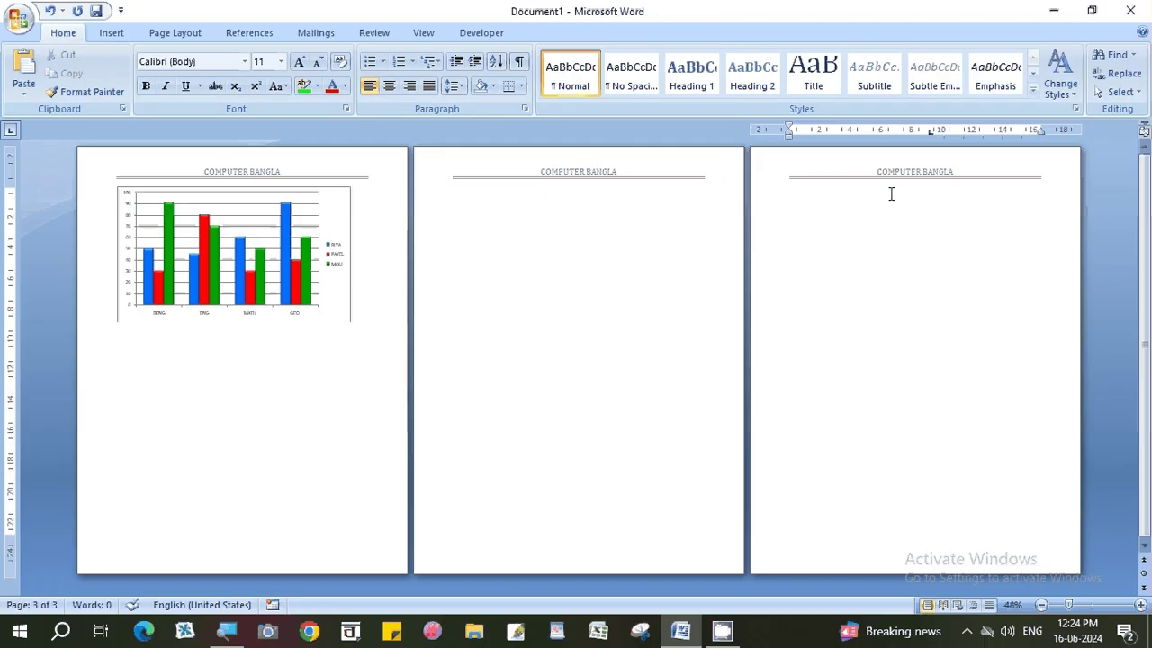
{"action": "key", "text": "ctrl+Return"}
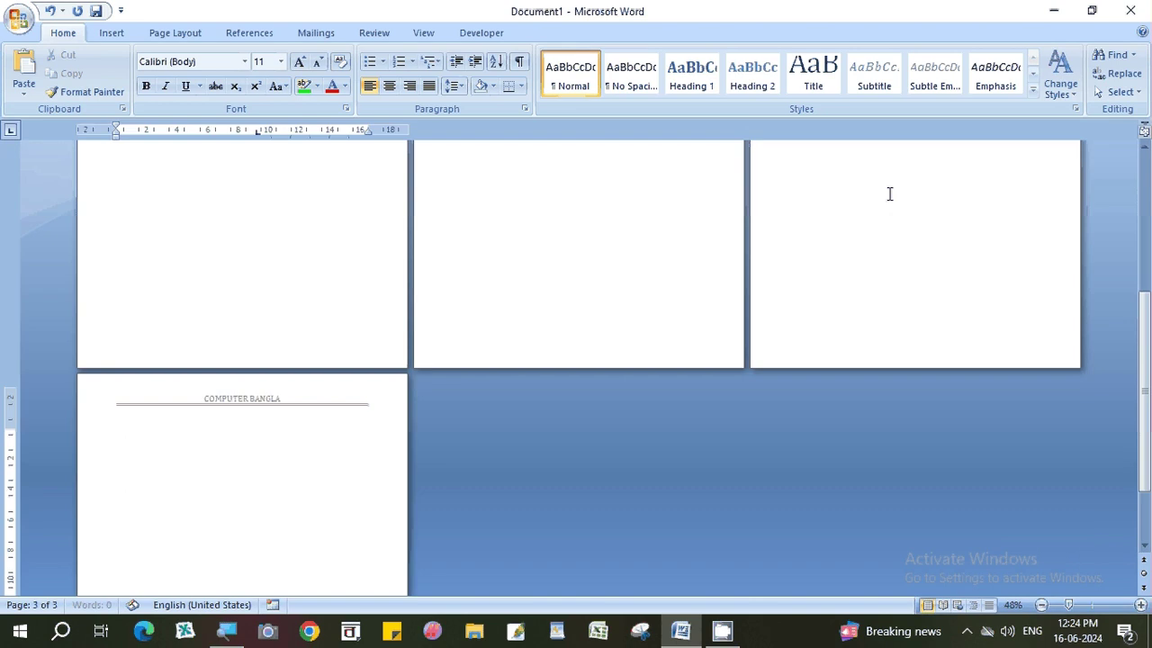
{"action": "key", "text": "ctrl+Return"}
{"action": "key", "text": "ctrl+Return"}
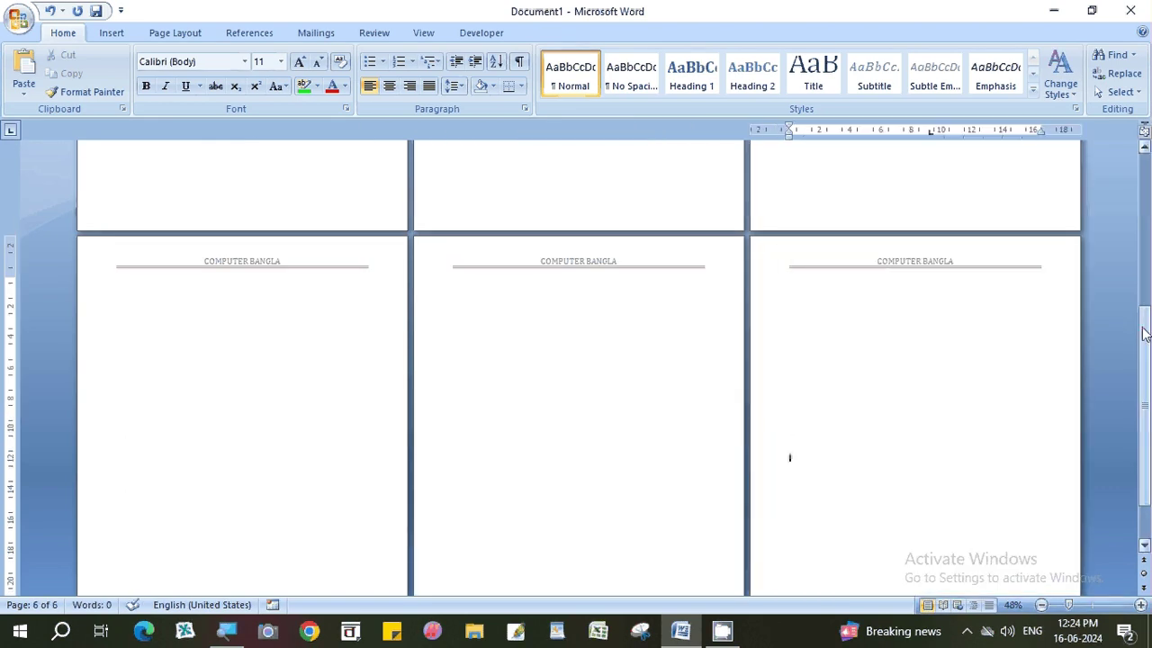
{"action": "left_click_drag", "start_coordinate": [1145, 333], "coordinate": [1145, 153]}
{"action": "left_click", "coordinate": [275, 337]}
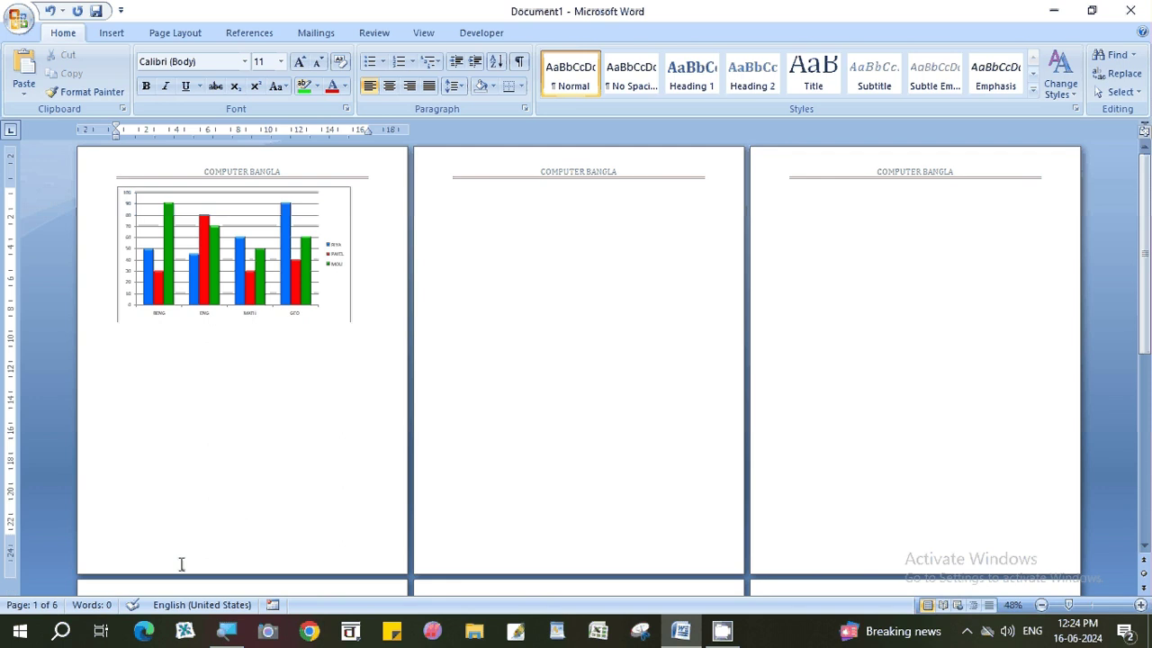
{"action": "scroll", "coordinate": [181, 563], "scroll_direction": "up", "scroll_amount": 5}
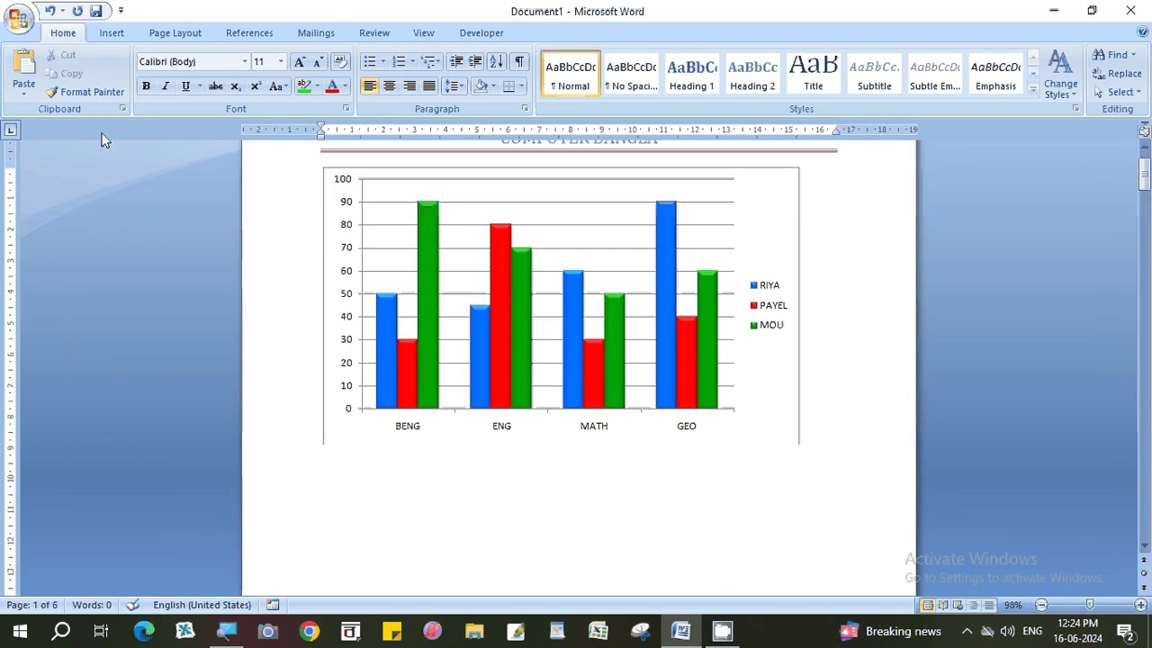
{"action": "scroll", "coordinate": [416, 290], "scroll_direction": "up", "scroll_amount": 1}
Add a Blank footer and replace its placeholder with COMPUTER EDUCATION.
{"action": "scroll", "coordinate": [417, 290], "scroll_direction": "up", "scroll_amount": 1}
{"action": "left_click", "coordinate": [111, 33]}
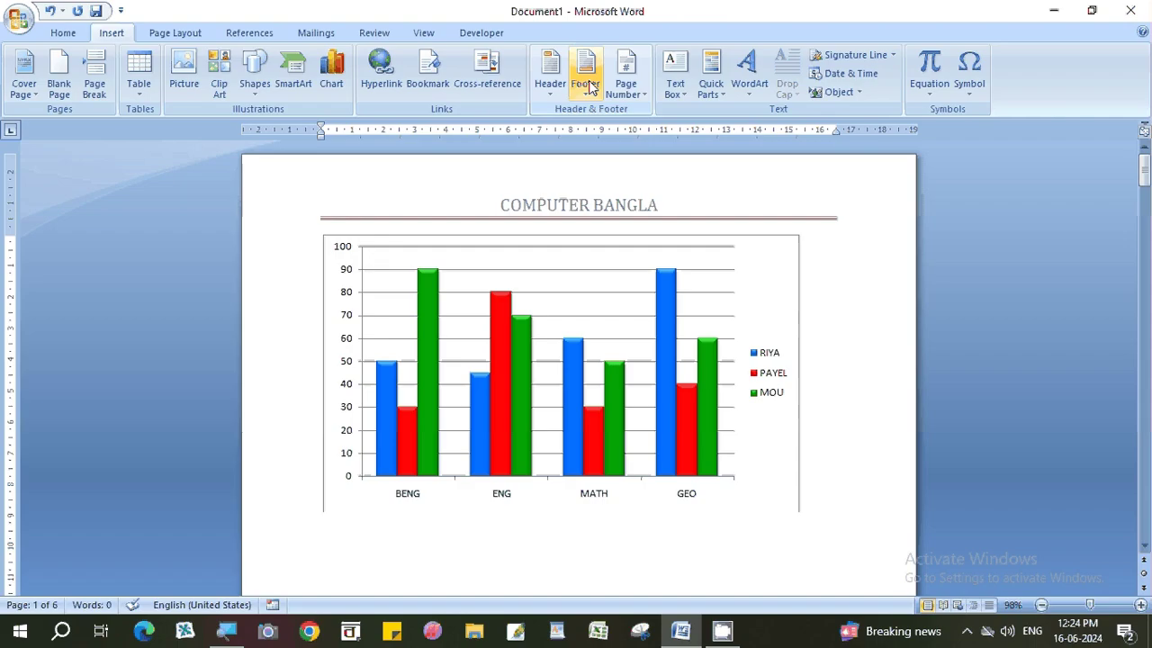
{"action": "left_click", "coordinate": [586, 83]}
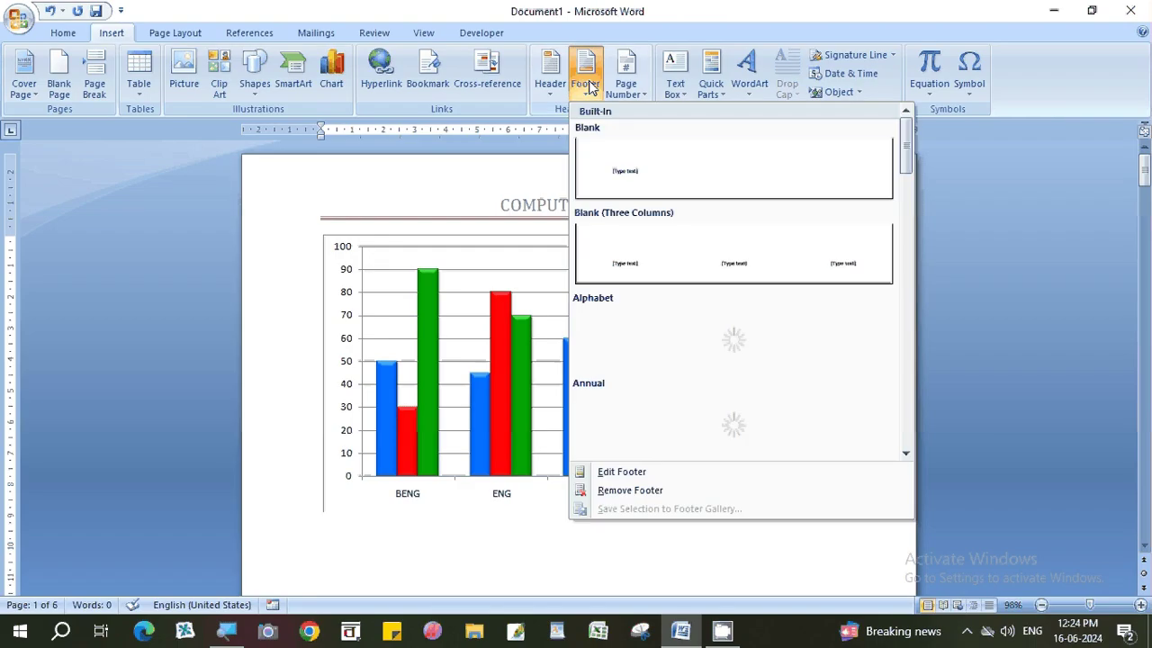
{"action": "left_click", "coordinate": [676, 180]}
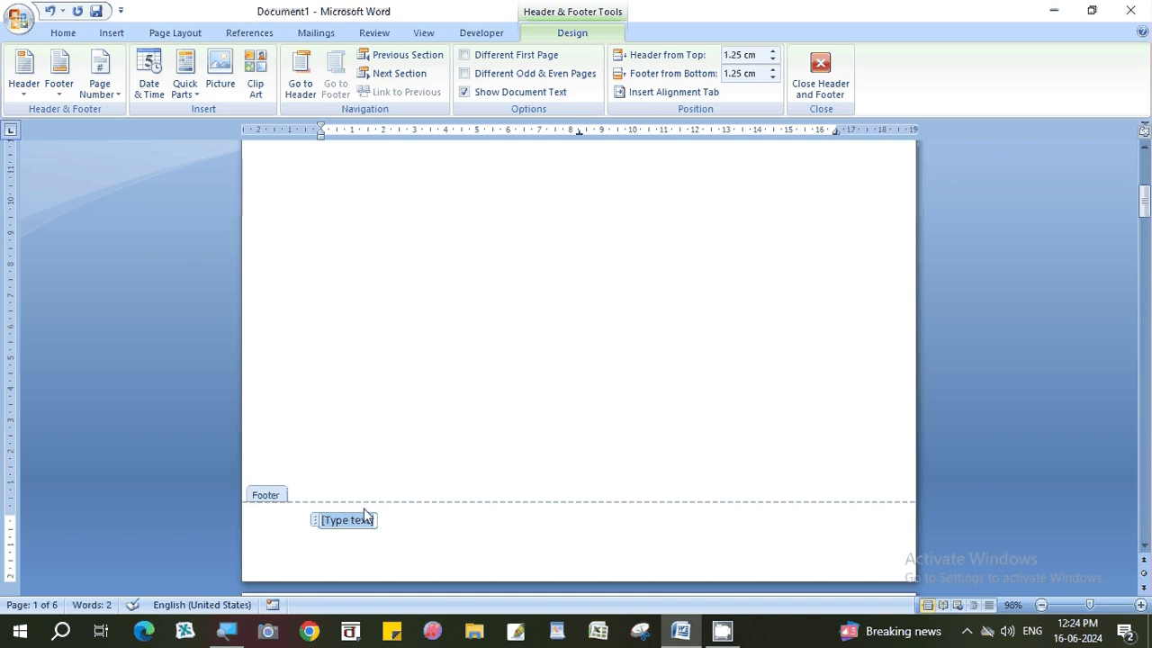
{"action": "key", "text": "Delete"}
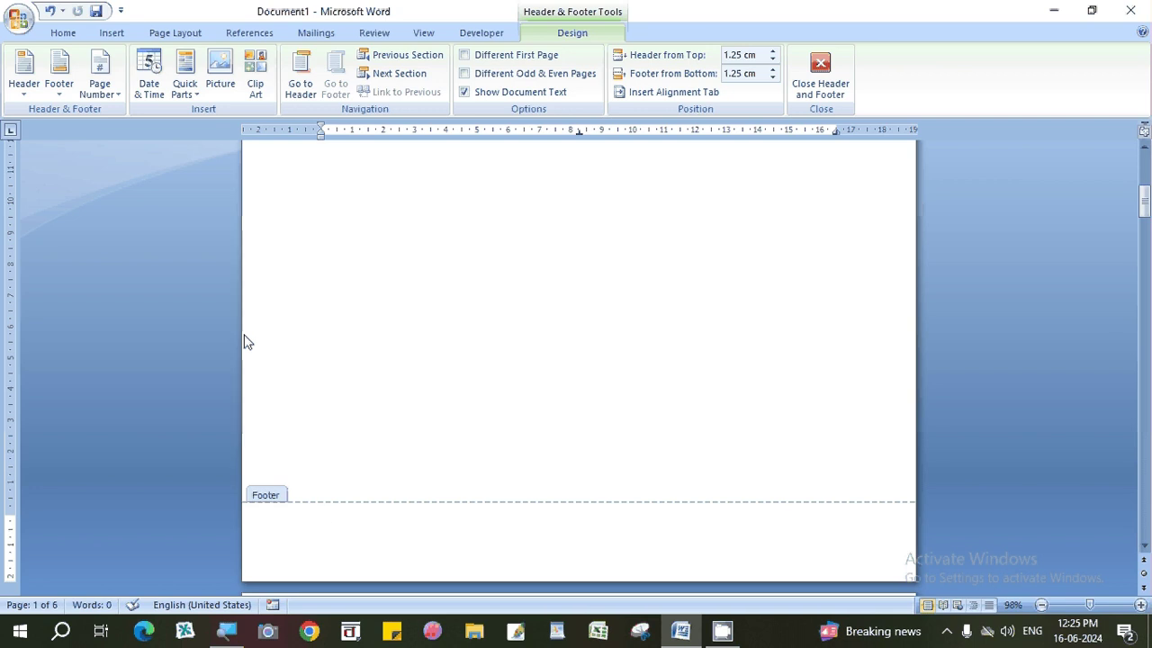
{"action": "type", "text": "COMPUTE"}
{"action": "type", "text": "R EDUCA"}
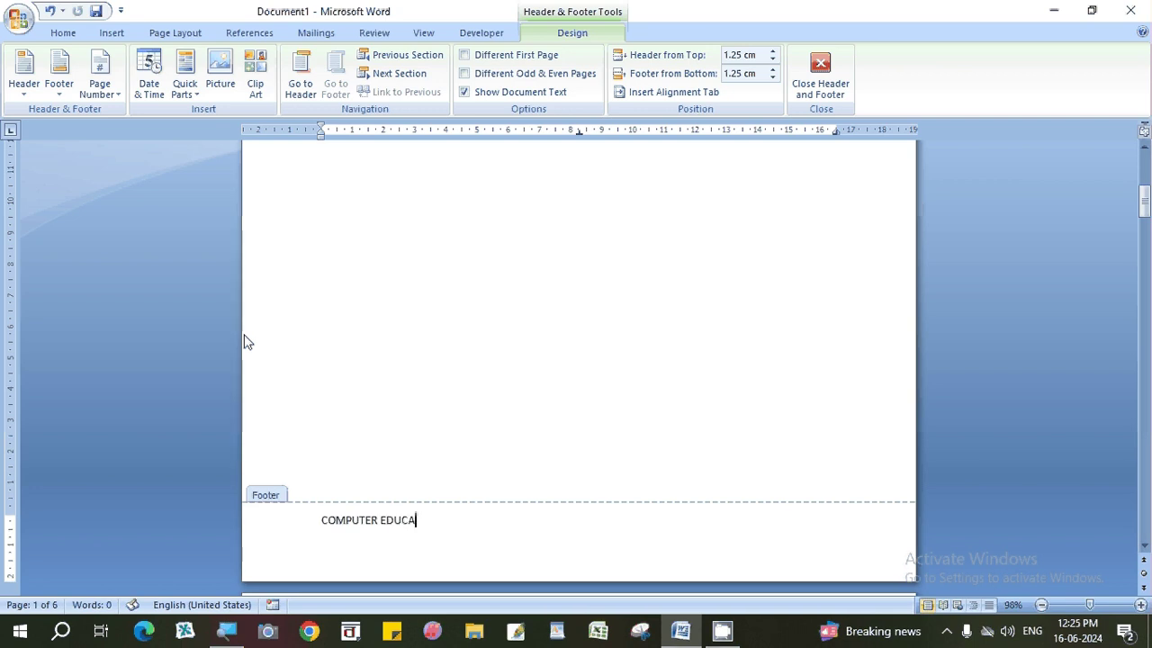
{"action": "type", "text": "TION"}
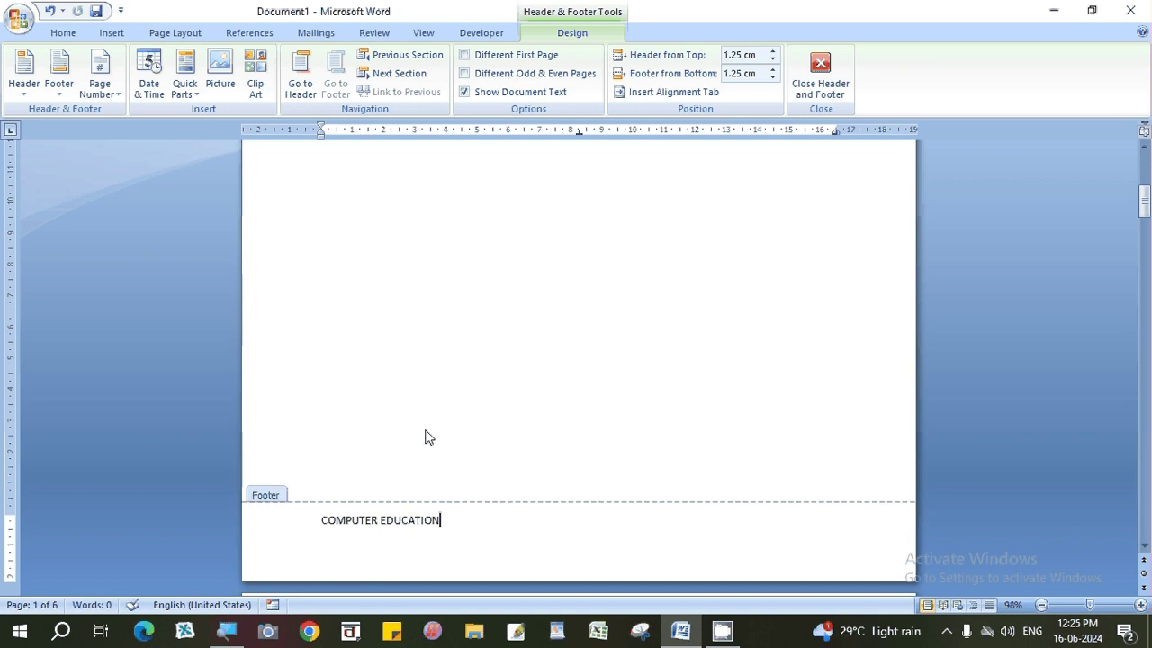
Enlarge the COMPUTER EDUCATION footer text to 20 pt with Grow Font and close the footer.
{"action": "mouse_move", "coordinate": [468, 516]}
{"action": "left_mouse_down"}
{"action": "mouse_move", "coordinate": [328, 513]}
{"action": "mouse_move", "coordinate": [246, 362]}
{"action": "left_mouse_up"}
{"action": "left_click", "coordinate": [440, 550]}
{"action": "left_click_drag", "start_coordinate": [309, 534], "coordinate": [292, 522]}
{"action": "left_click", "coordinate": [65, 33]}
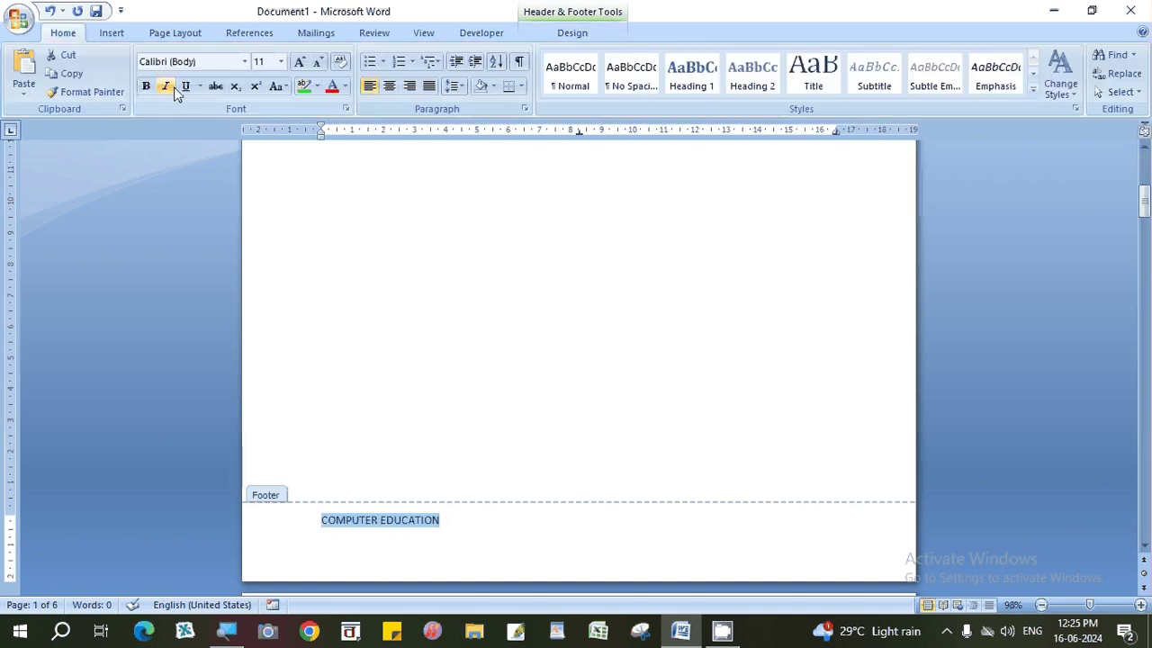
{"action": "left_click", "coordinate": [300, 61]}
{"action": "left_click", "coordinate": [300, 61]}
{"action": "left_click", "coordinate": [300, 61]}
{"action": "left_click", "coordinate": [300, 61]}
{"action": "left_click", "coordinate": [299, 61]}
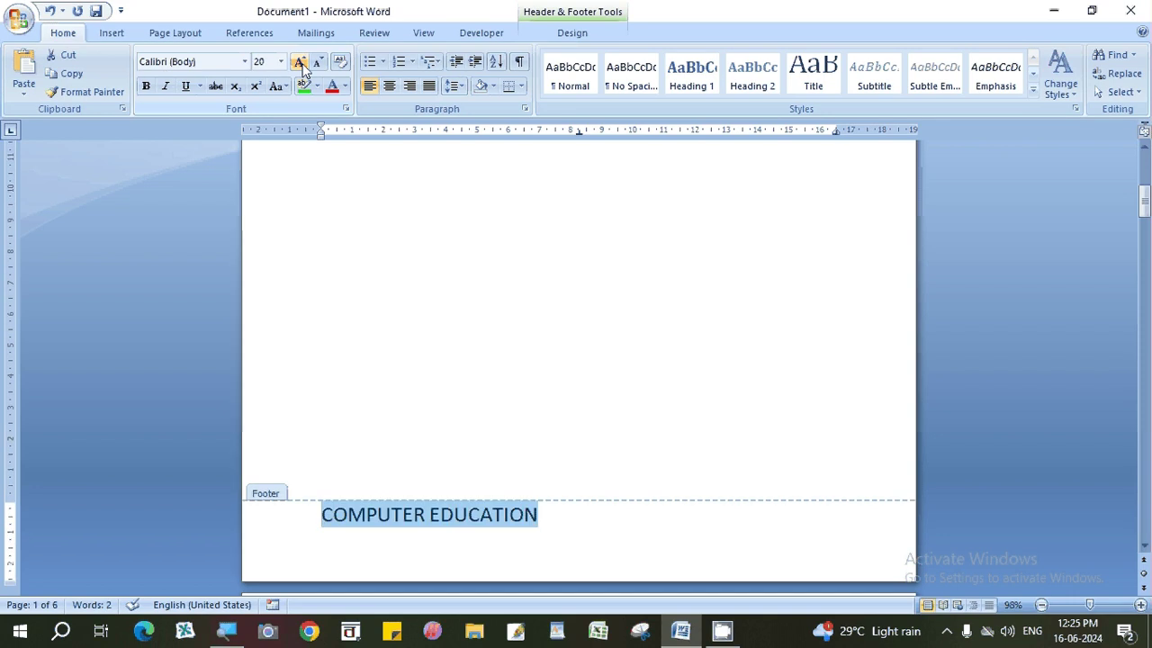
{"action": "scroll", "coordinate": [495, 291], "scroll_direction": "up", "scroll_amount": 1}
{"action": "scroll", "coordinate": [496, 291], "scroll_direction": "up", "scroll_amount": 5}
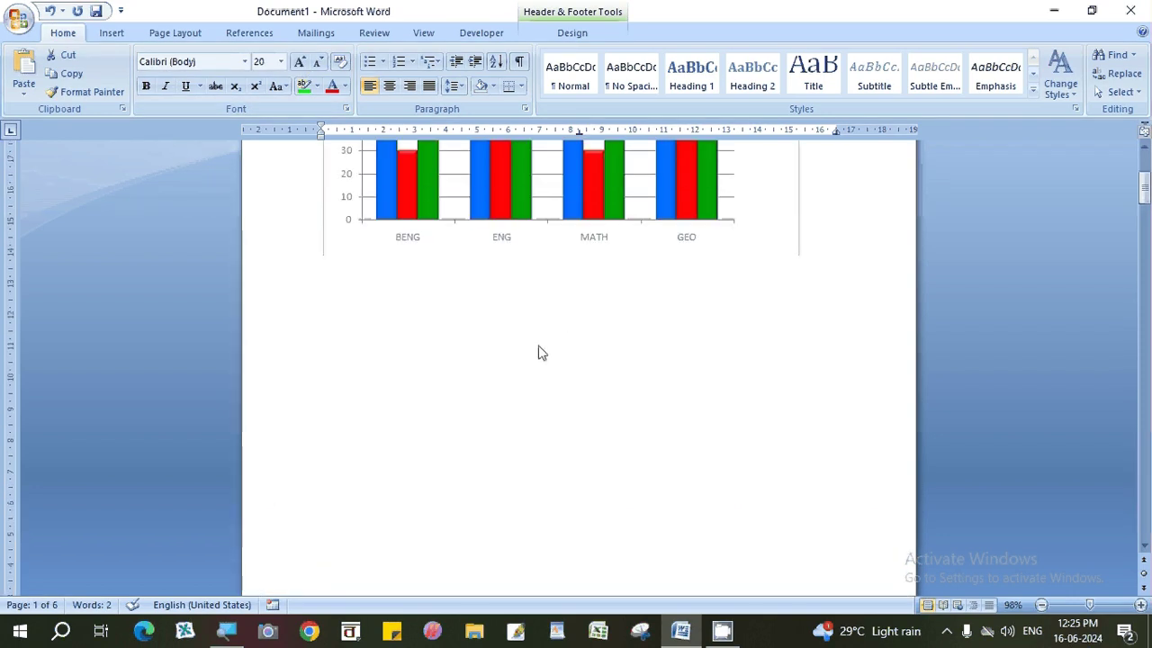
{"action": "double_click", "coordinate": [538, 347]}
{"action": "scroll", "coordinate": [541, 352], "scroll_direction": "down", "scroll_amount": 5, "text": "ctrl"}
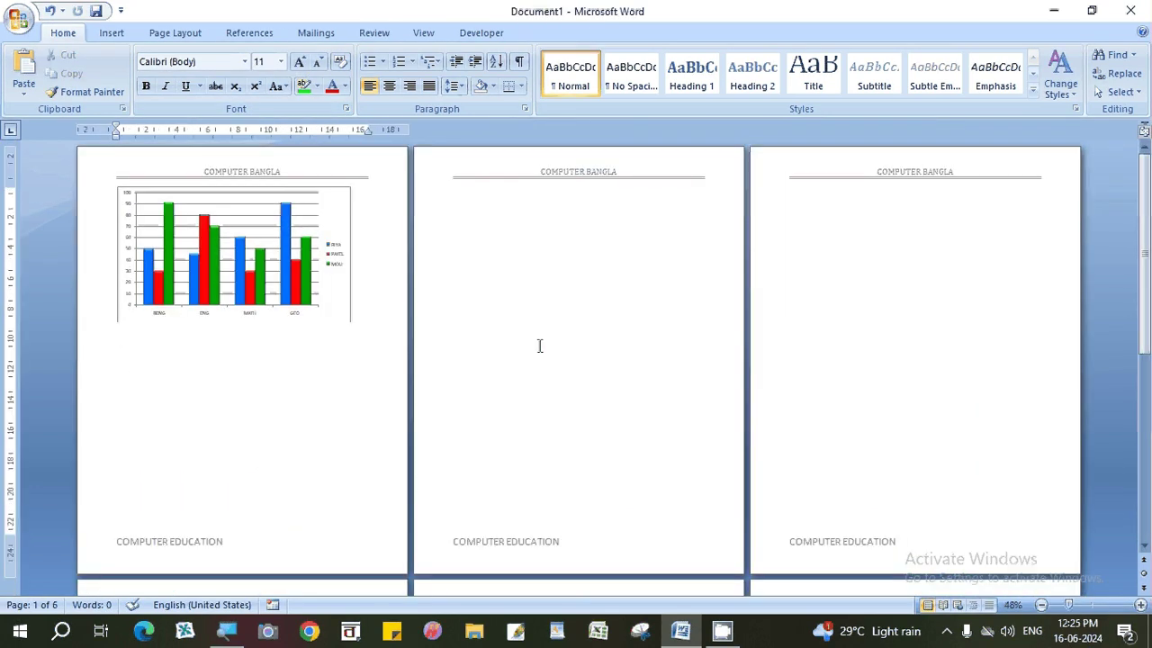
Scroll through all six pages to check the COMPUTER BANGLA header and COMPUTER EDUCATION footer, then return to page 1.
{"action": "scroll", "coordinate": [540, 342], "scroll_direction": "down", "scroll_amount": 1, "text": "ctrl"}
{"action": "scroll", "coordinate": [709, 459], "scroll_direction": "down", "scroll_amount": 2, "text": "ctrl"}
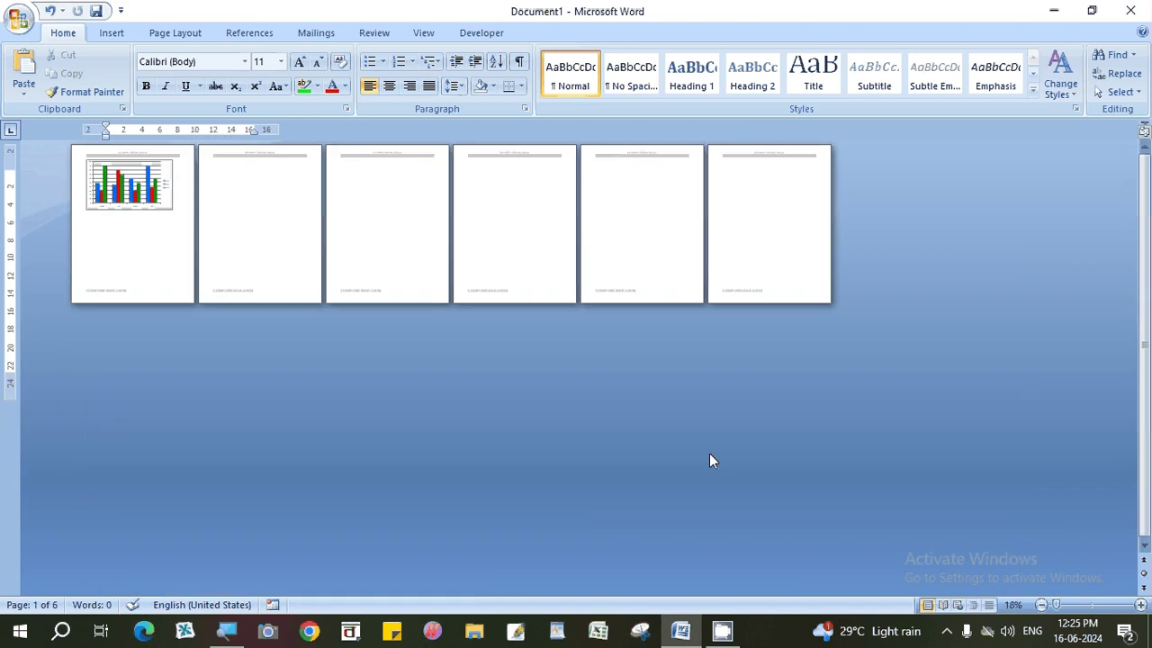
{"action": "scroll", "coordinate": [709, 460], "scroll_direction": "up", "scroll_amount": 2, "text": "ctrl"}
{"action": "scroll", "coordinate": [242, 407], "scroll_direction": "up", "scroll_amount": 3, "text": "ctrl"}
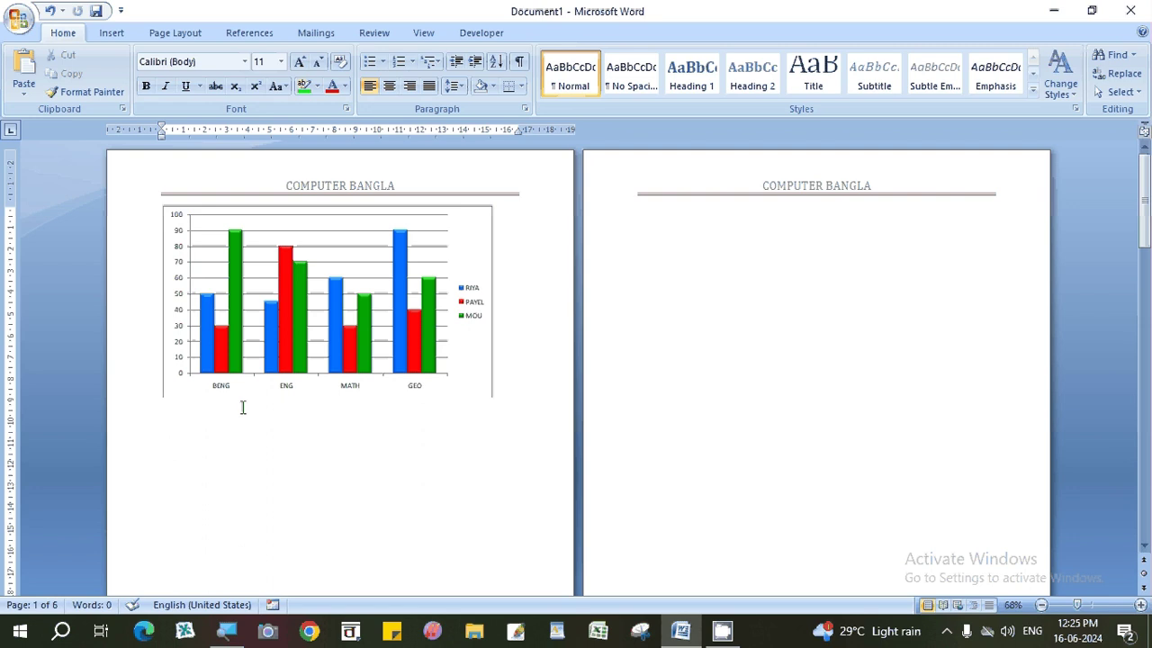
{"action": "scroll", "coordinate": [242, 408], "scroll_direction": "up", "scroll_amount": 2, "text": "ctrl"}
{"action": "left_click", "coordinate": [113, 33]}
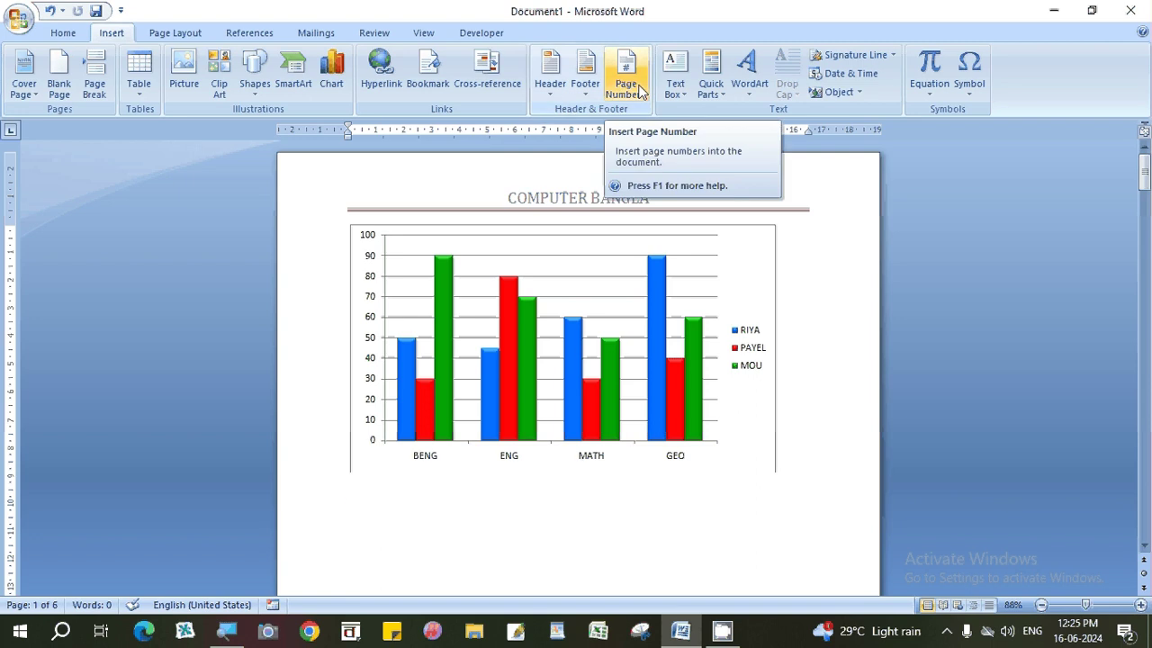
{"action": "scroll", "coordinate": [579, 473], "scroll_direction": "down", "scroll_amount": 5}
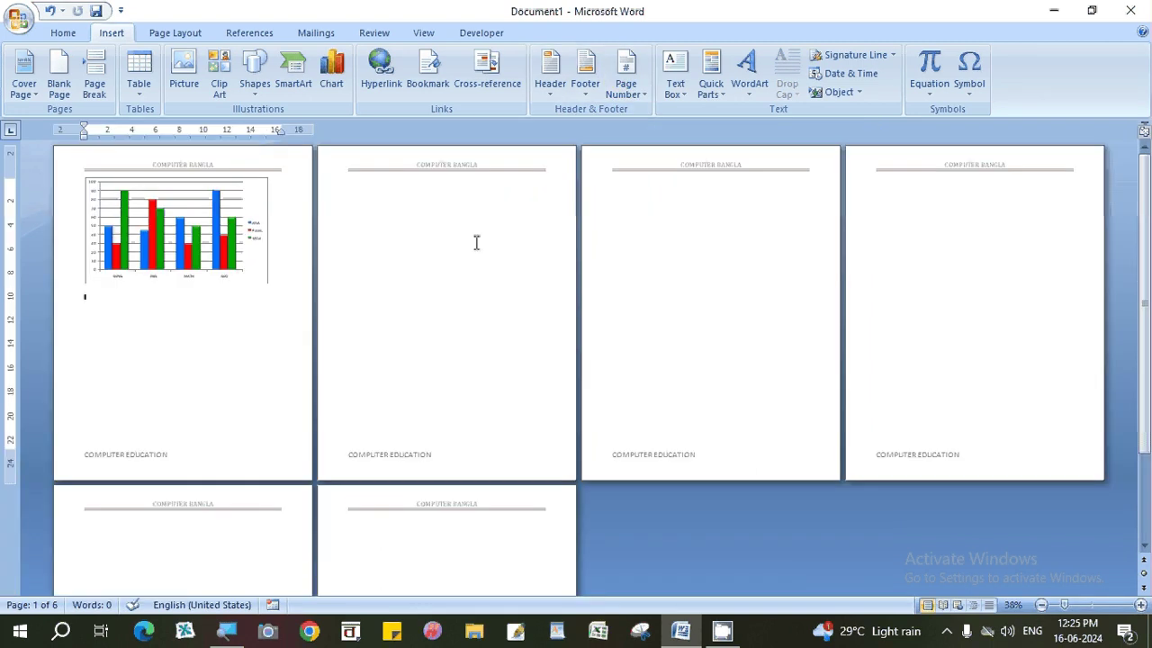
{"action": "scroll", "coordinate": [477, 243], "scroll_direction": "up", "scroll_amount": 3}
{"action": "scroll", "coordinate": [477, 243], "scroll_direction": "up", "scroll_amount": 2}
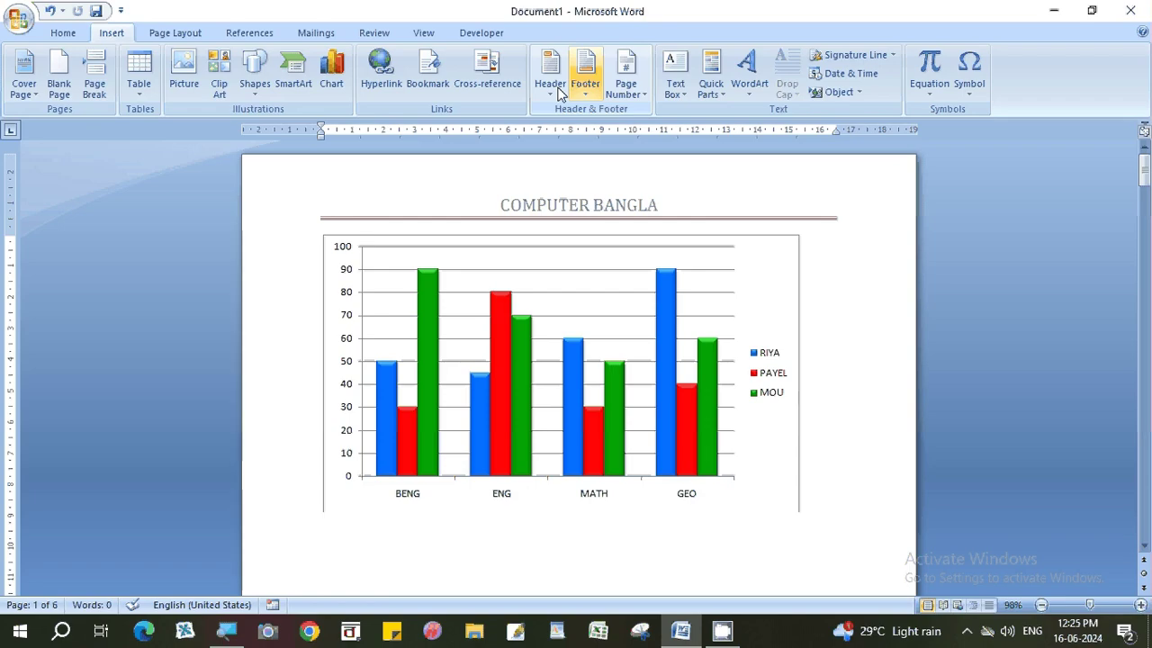
Insert a Plain Number 2 page number centred at the bottom of the page.
{"action": "left_click", "coordinate": [626, 88]}
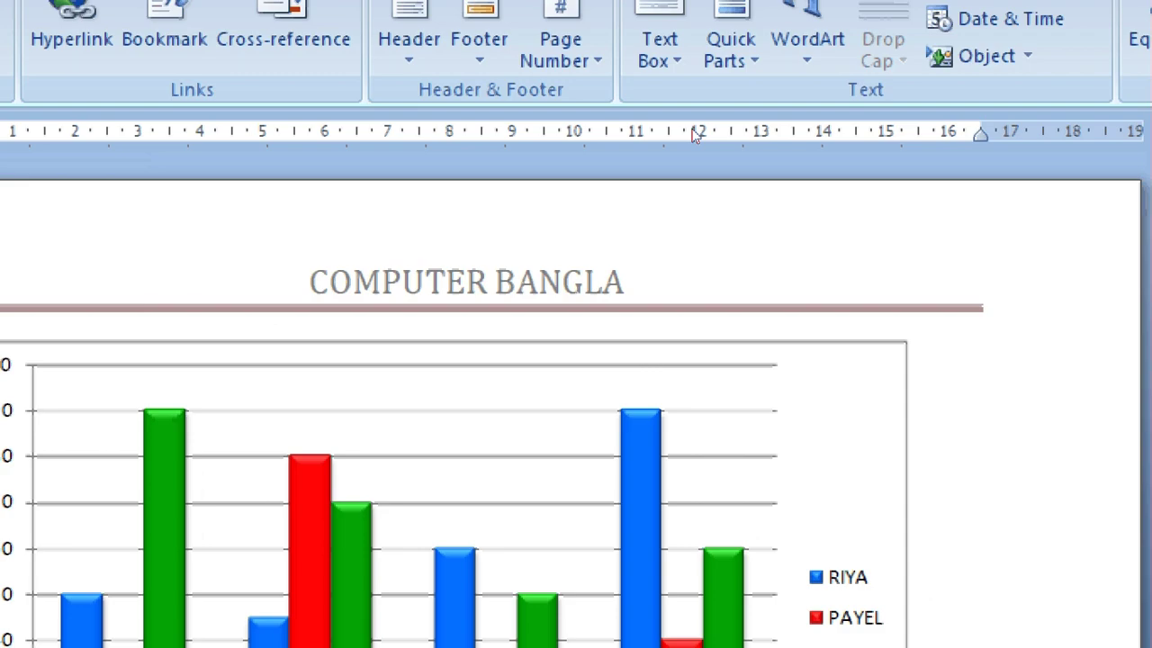
{"action": "left_click", "coordinate": [626, 83]}
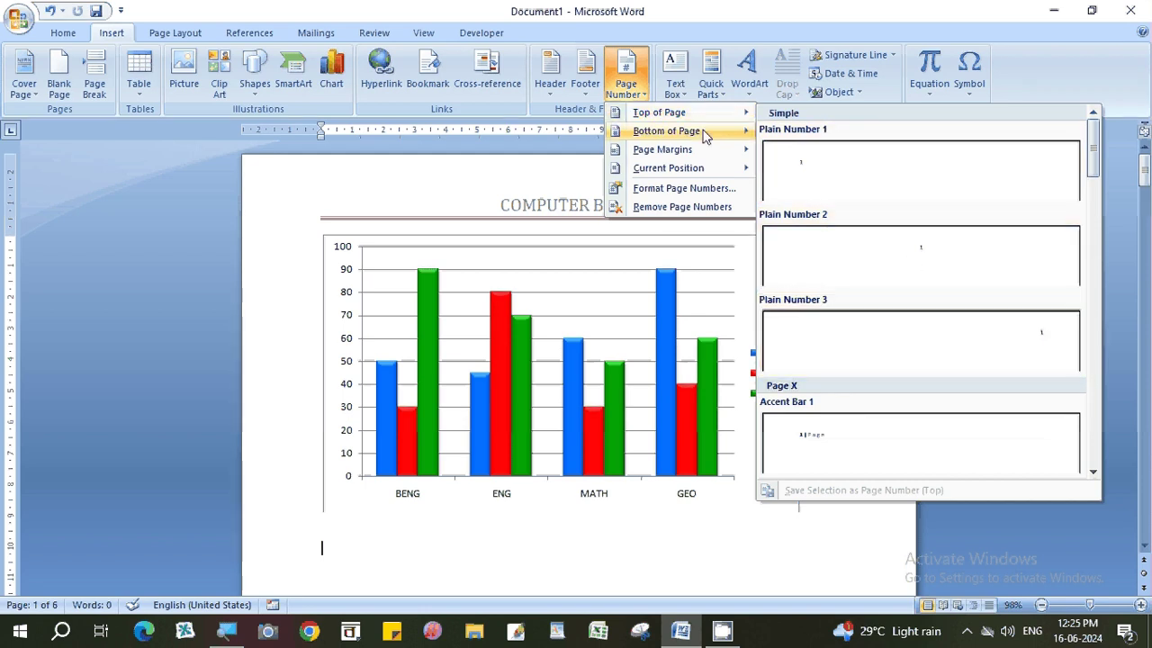
{"action": "mouse_move", "coordinate": [666, 131]}
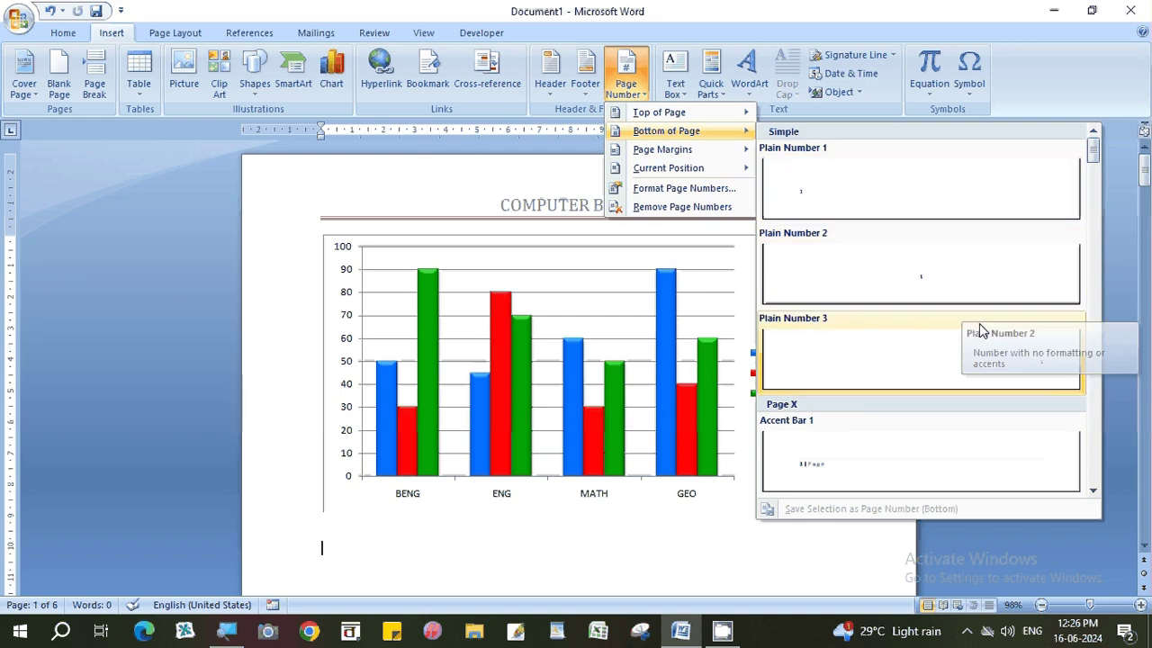
{"action": "left_click", "coordinate": [931, 283]}
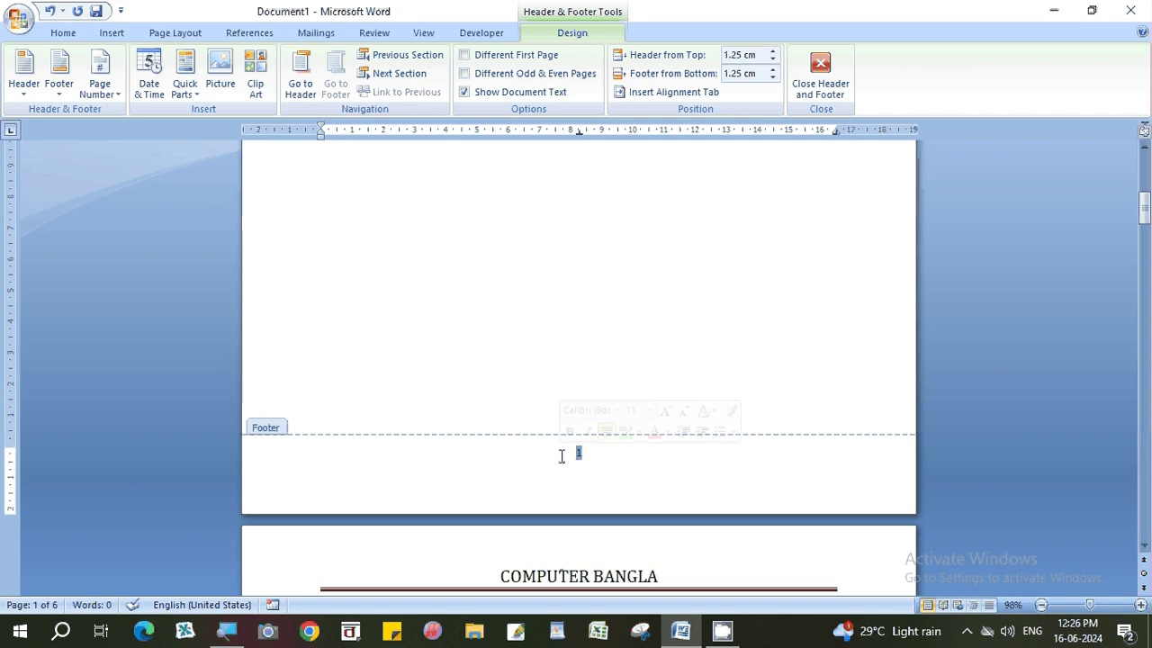
Grow the footer page number to 22 pt and return to the body text.
{"action": "left_click", "coordinate": [63, 33]}
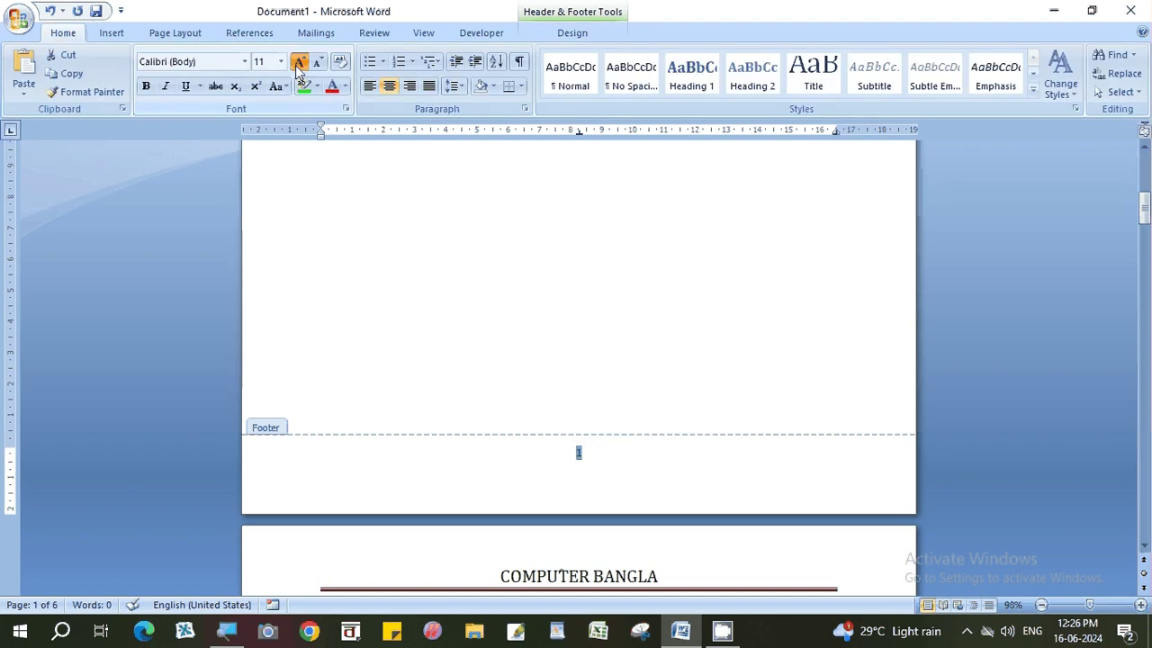
{"action": "left_click", "coordinate": [298, 61]}
{"action": "left_click", "coordinate": [298, 61]}
{"action": "left_click", "coordinate": [298, 61]}
{"action": "left_click", "coordinate": [297, 61]}
{"action": "left_click", "coordinate": [298, 61]}
{"action": "left_click", "coordinate": [298, 61]}
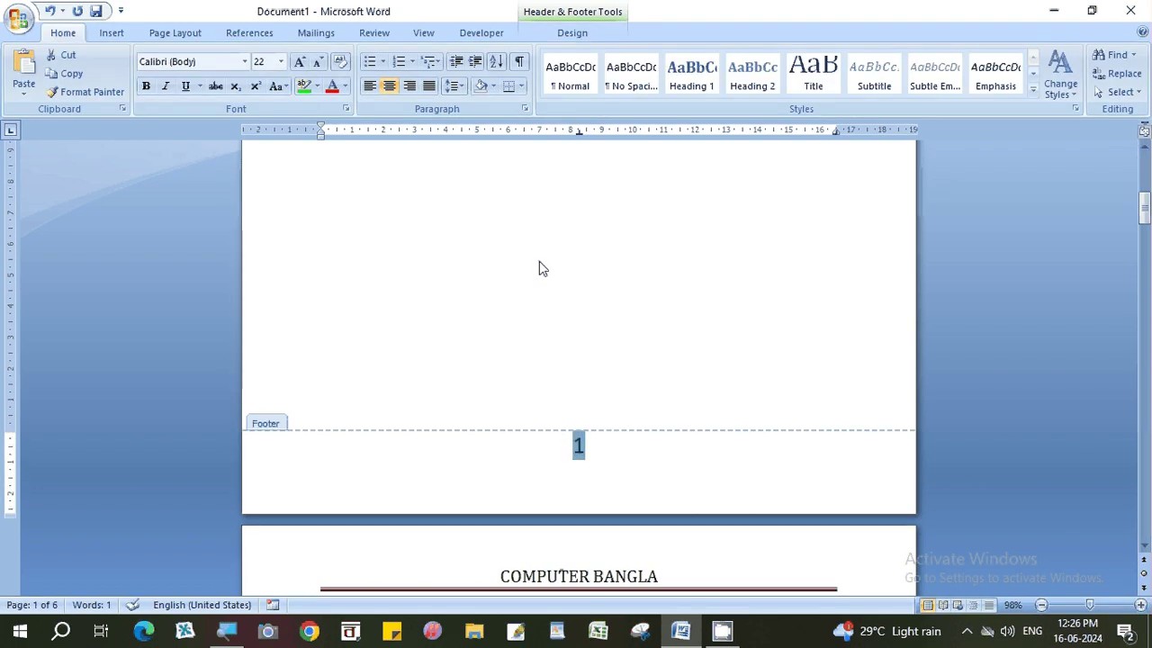
{"action": "double_click", "coordinate": [539, 268]}
{"action": "scroll", "coordinate": [539, 269], "scroll_direction": "down", "scroll_amount": 4}
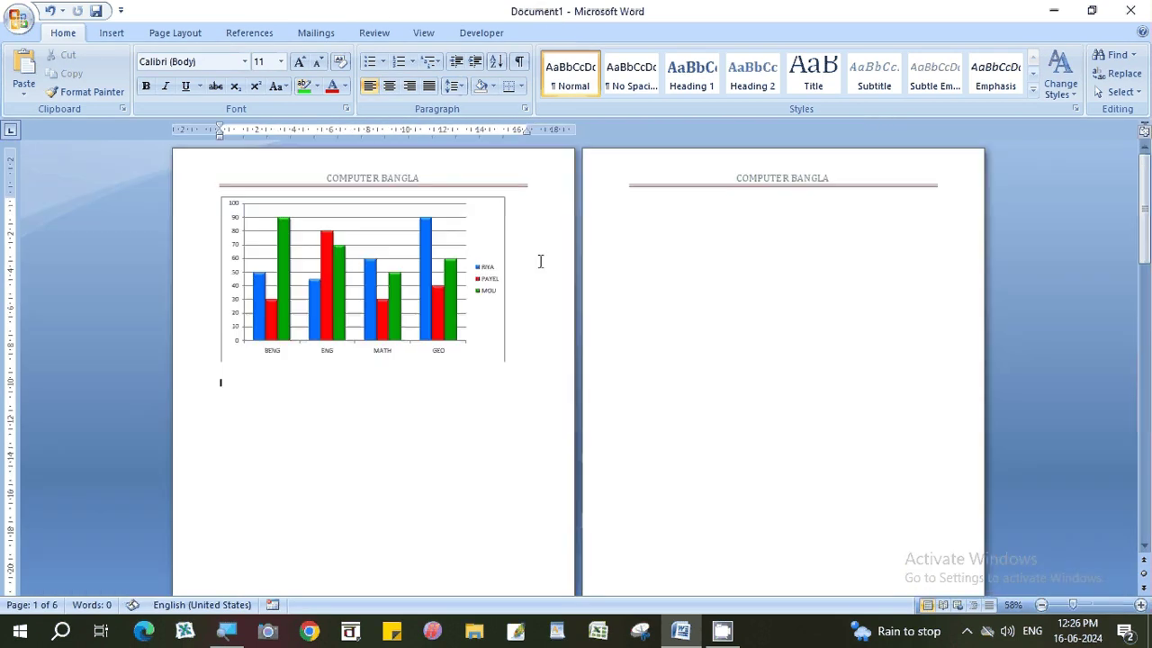
Add blank pages after page 6 so the worksheet runs to nine pages.
{"action": "scroll", "coordinate": [540, 261], "scroll_direction": "down", "scroll_amount": 1, "text": "ctrl"}
{"action": "scroll", "coordinate": [539, 261], "scroll_direction": "down", "scroll_amount": 1, "text": "ctrl"}
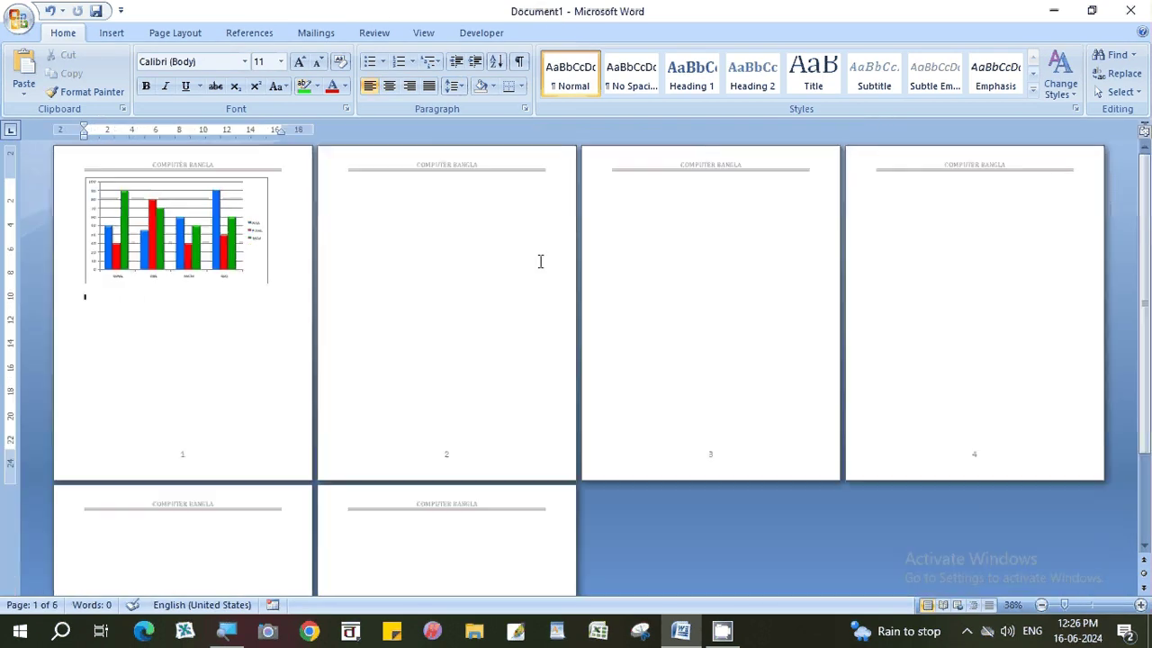
{"action": "scroll", "coordinate": [539, 261], "scroll_direction": "down", "scroll_amount": 1, "text": "ctrl"}
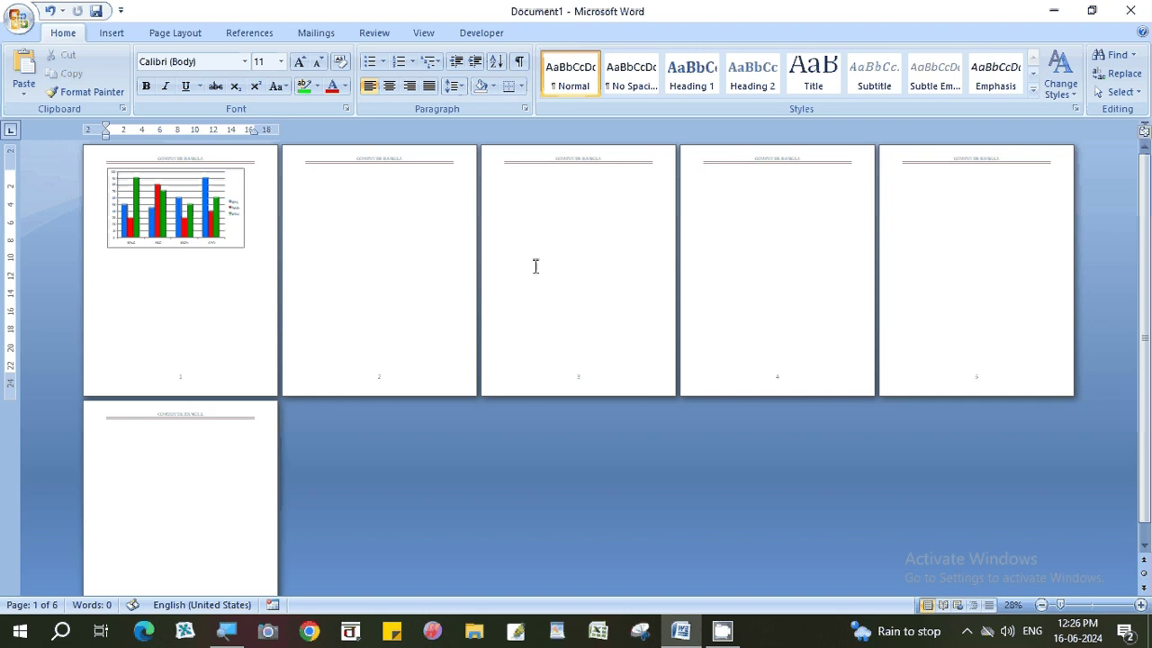
{"action": "scroll", "coordinate": [535, 267], "scroll_direction": "up", "scroll_amount": 3, "text": "ctrl"}
{"action": "scroll", "coordinate": [531, 265], "scroll_direction": "down", "scroll_amount": 3}
{"action": "scroll", "coordinate": [713, 316], "scroll_direction": "down", "scroll_amount": 2}
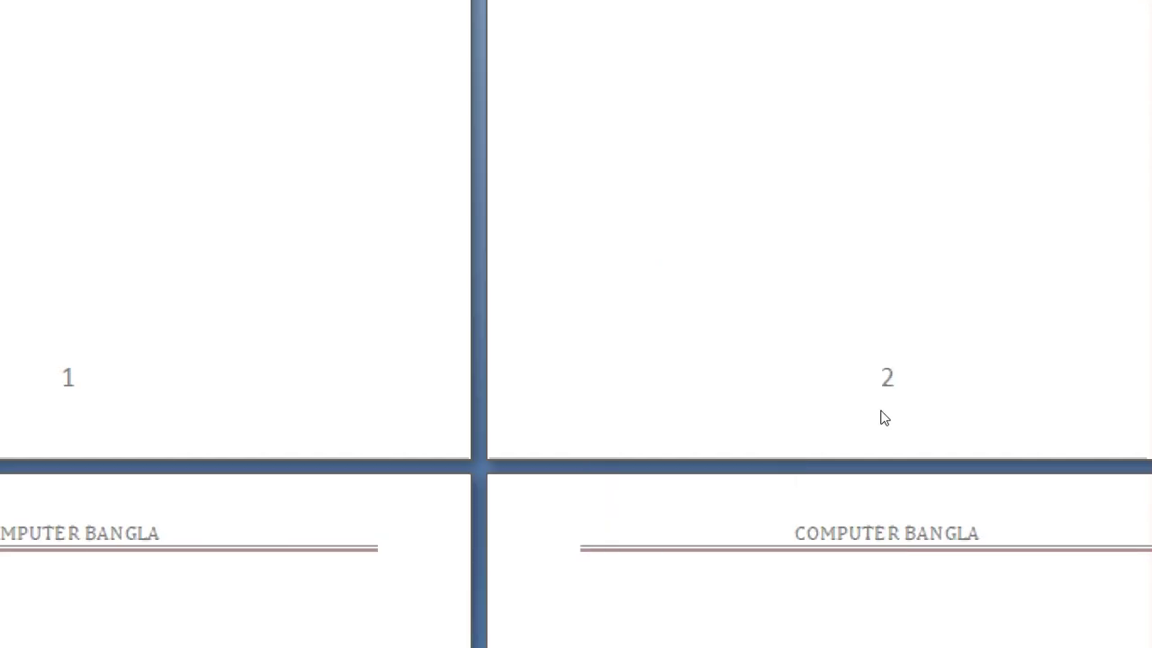
{"action": "scroll", "coordinate": [711, 467], "scroll_direction": "down", "scroll_amount": 1}
{"action": "scroll", "coordinate": [717, 462], "scroll_direction": "down", "scroll_amount": 3, "text": "ctrl"}
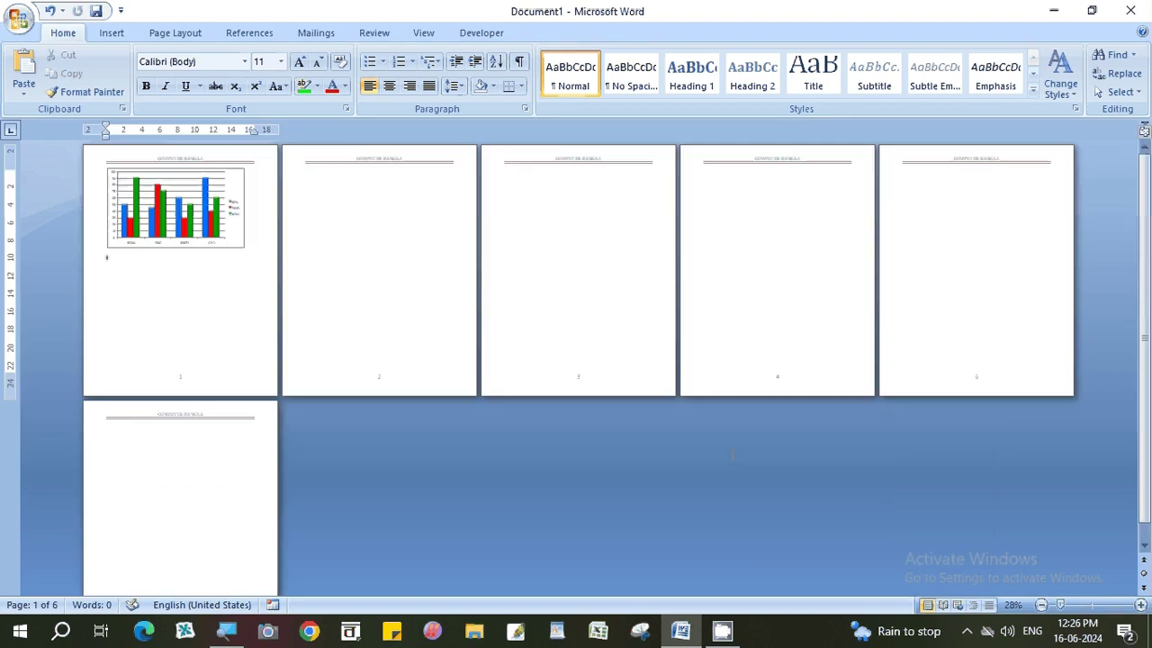
{"action": "left_click", "coordinate": [218, 482]}
{"action": "scroll", "coordinate": [217, 482], "scroll_direction": "up", "scroll_amount": 6, "text": "ctrl"}
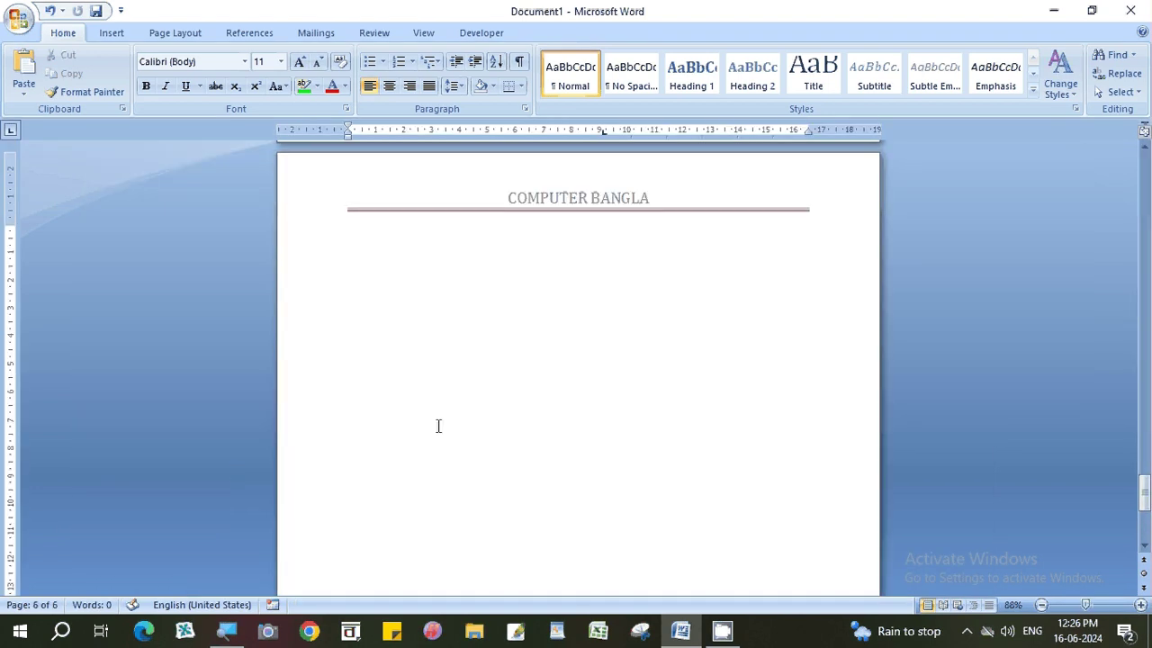
{"action": "scroll", "coordinate": [496, 420], "scroll_direction": "up", "scroll_amount": 1}
{"action": "scroll", "coordinate": [514, 413], "scroll_direction": "down", "scroll_amount": 1}
{"action": "scroll", "coordinate": [514, 413], "scroll_direction": "down", "scroll_amount": 1}
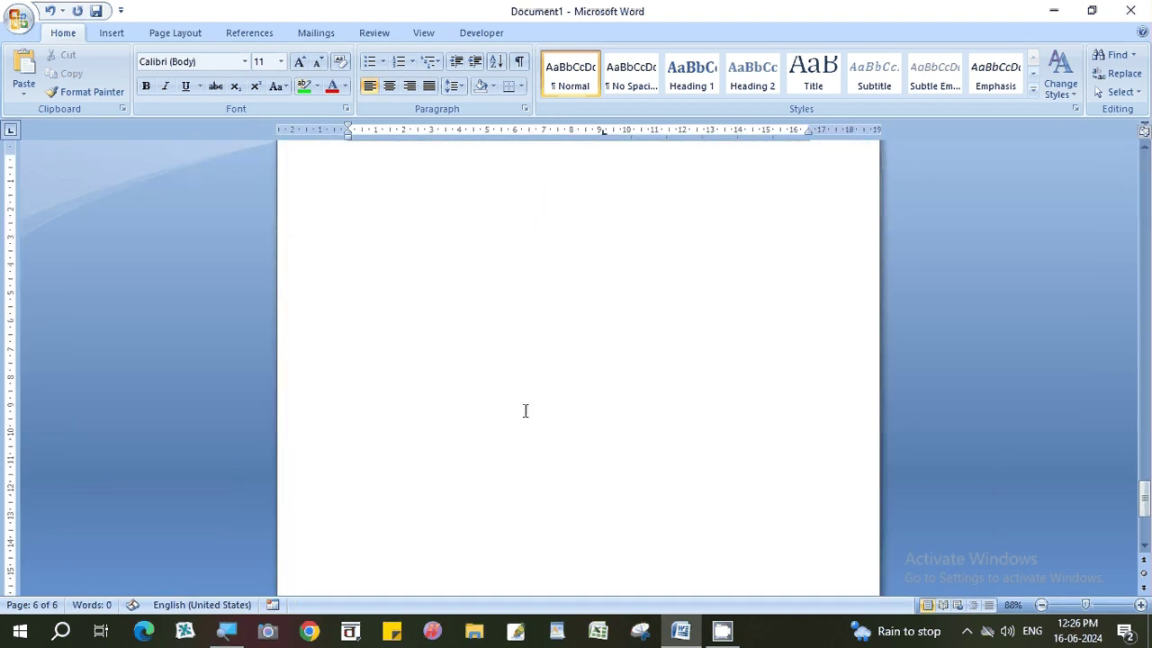
{"action": "scroll", "coordinate": [525, 411], "scroll_direction": "up", "scroll_amount": 2}
{"action": "key", "text": "Return"}
{"action": "key", "text": "Return"}
{"action": "key", "text": "Return"}
{"action": "key", "text": "Return"}
{"action": "key", "text": "Return"}
{"action": "key", "text": "Return"}
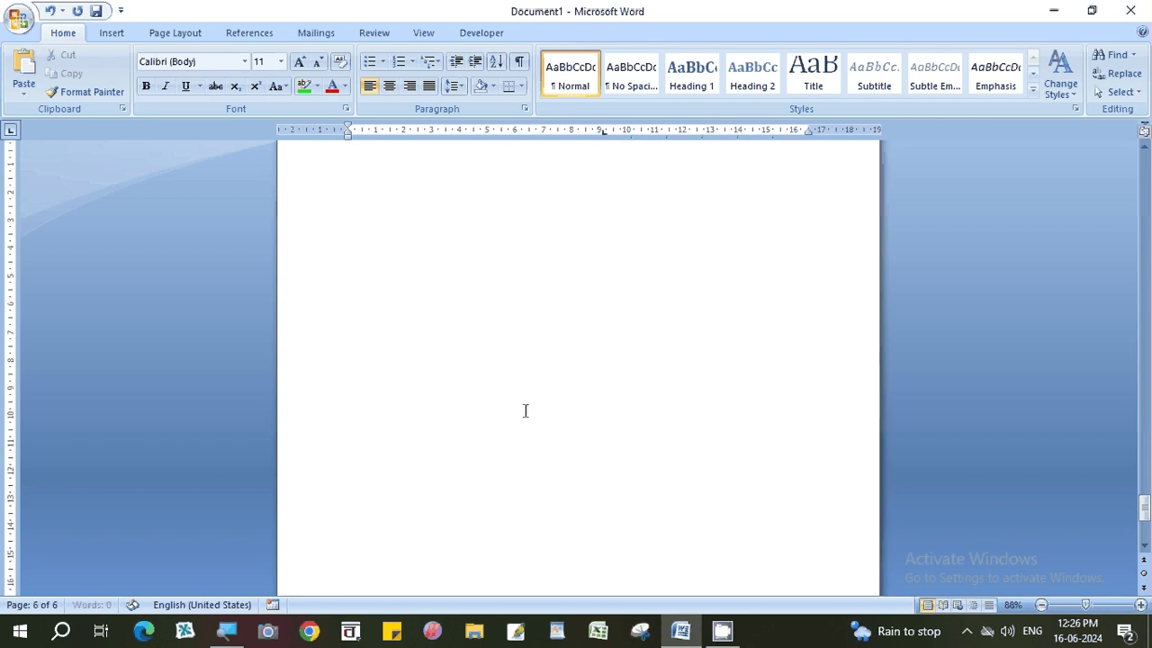
{"action": "key", "text": "Return"}
{"action": "key", "text": "Return"}
{"action": "key", "text": "Return"}
{"action": "key", "text": "Return"}
{"action": "key", "text": "Return"}
{"action": "key", "text": "Return"}
{"action": "scroll", "coordinate": [525, 410], "scroll_direction": "down", "scroll_amount": 6, "text": "ctrl"}
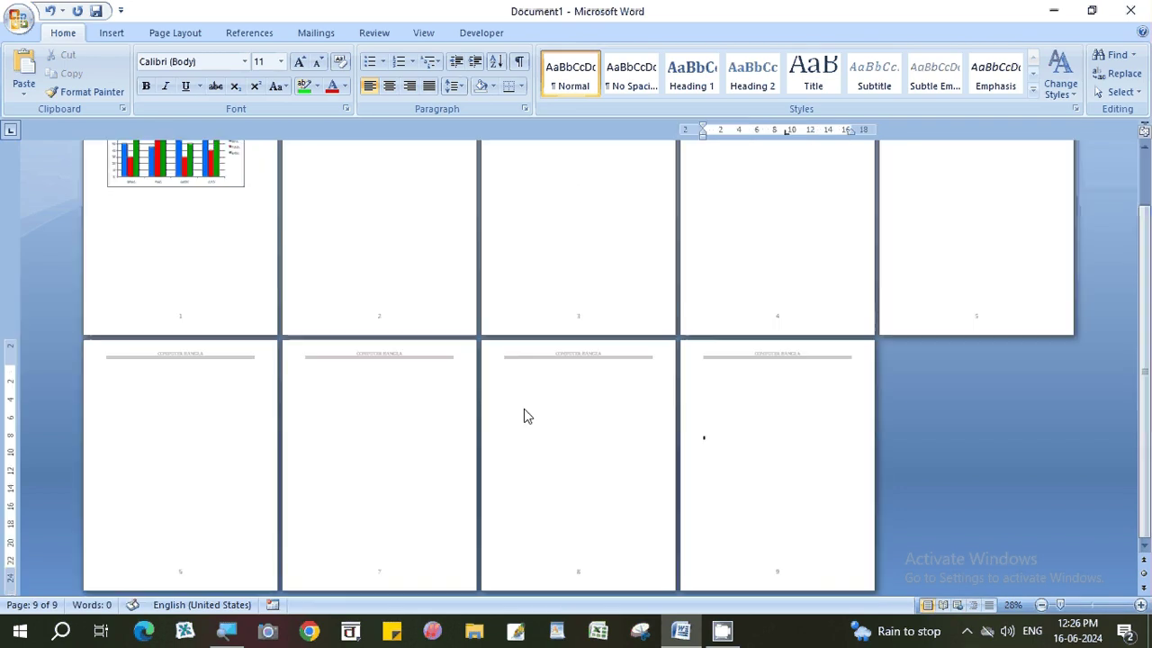
Place the insertion point below the marks chart on page 1 and switch to BanglaWord.
{"action": "left_click", "coordinate": [206, 215]}
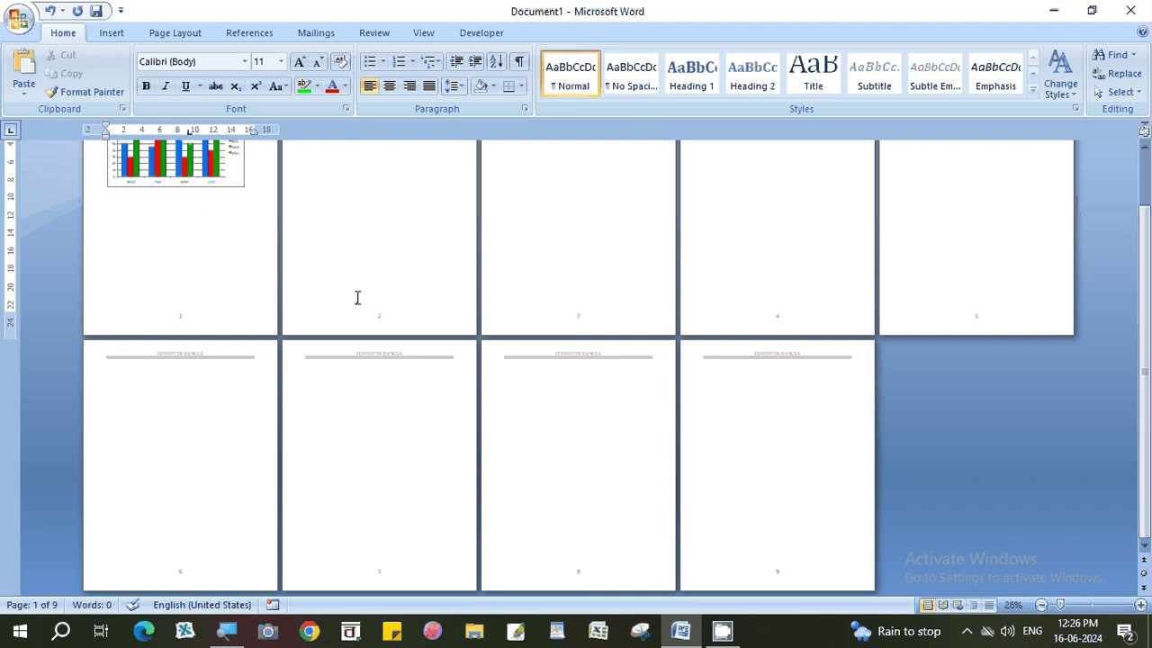
{"action": "scroll", "coordinate": [358, 298], "scroll_direction": "down", "scroll_amount": 2, "text": "ctrl"}
{"action": "scroll", "coordinate": [193, 301], "scroll_direction": "up", "scroll_amount": 2, "text": "ctrl"}
{"action": "scroll", "coordinate": [234, 301], "scroll_direction": "up", "scroll_amount": 2, "text": "ctrl"}
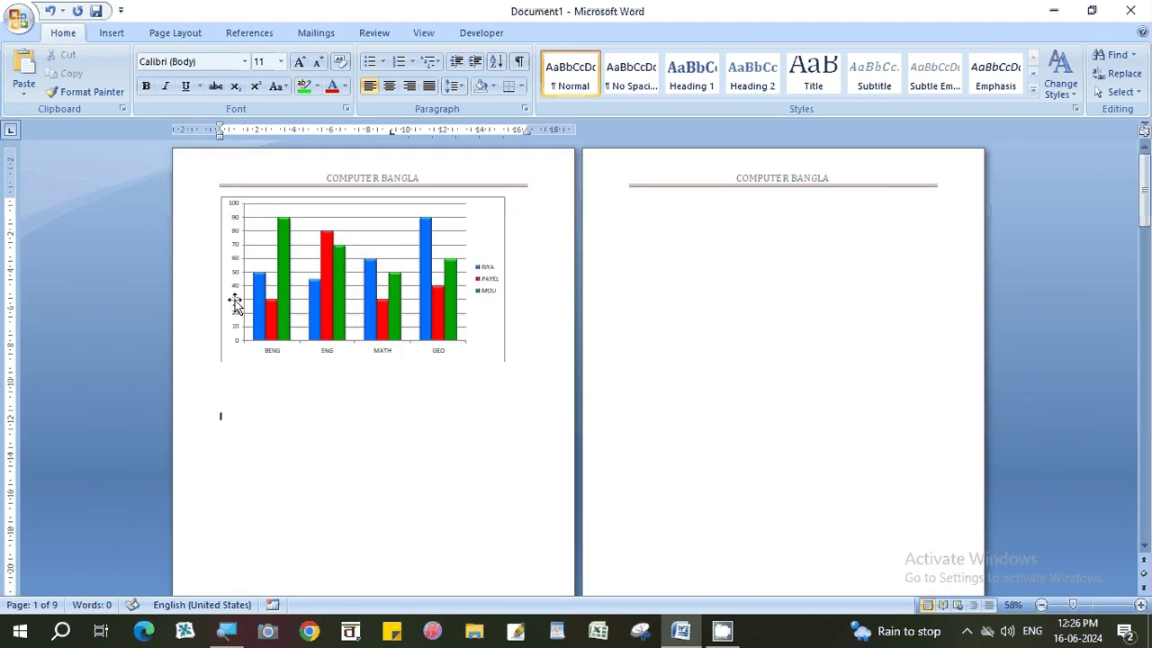
{"action": "scroll", "coordinate": [306, 324], "scroll_direction": "up", "scroll_amount": 2, "text": "ctrl"}
{"action": "scroll", "coordinate": [300, 322], "scroll_direction": "up", "scroll_amount": 2, "text": "ctrl"}
{"action": "scroll", "coordinate": [301, 321], "scroll_direction": "up", "scroll_amount": 1, "text": "ctrl"}
{"action": "scroll", "coordinate": [368, 308], "scroll_direction": "up", "scroll_amount": 3}
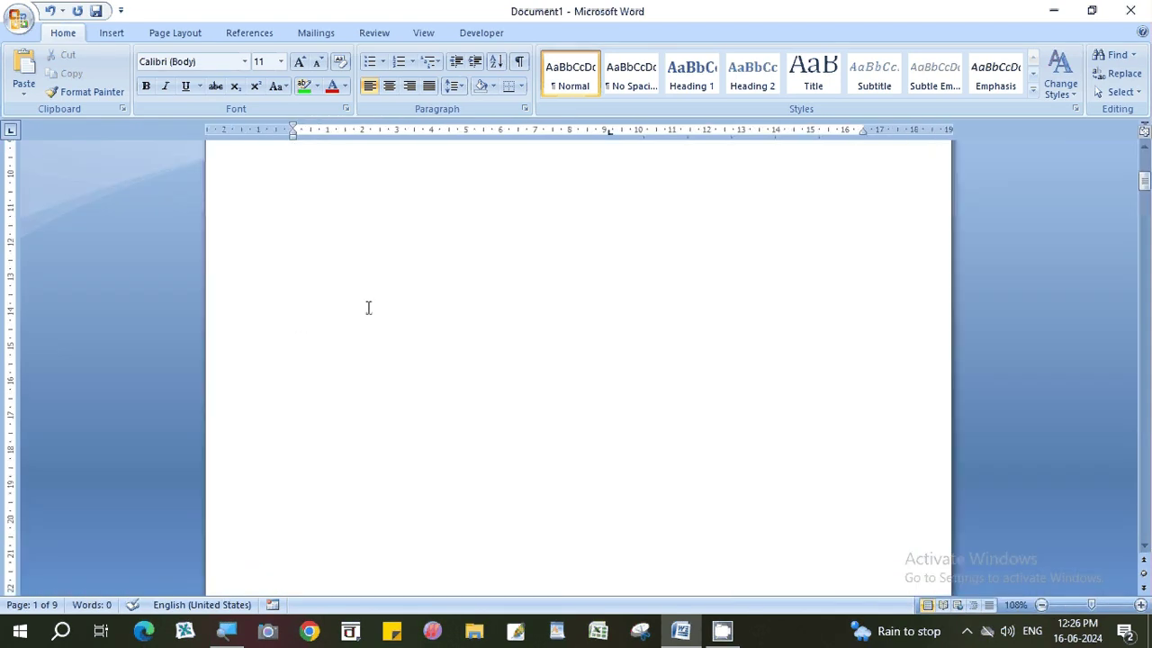
{"action": "scroll", "coordinate": [422, 298], "scroll_direction": "up", "scroll_amount": 5}
{"action": "scroll", "coordinate": [430, 300], "scroll_direction": "up", "scroll_amount": 4}
{"action": "scroll", "coordinate": [430, 296], "scroll_direction": "up", "scroll_amount": 2}
{"action": "scroll", "coordinate": [430, 296], "scroll_direction": "down", "scroll_amount": 1}
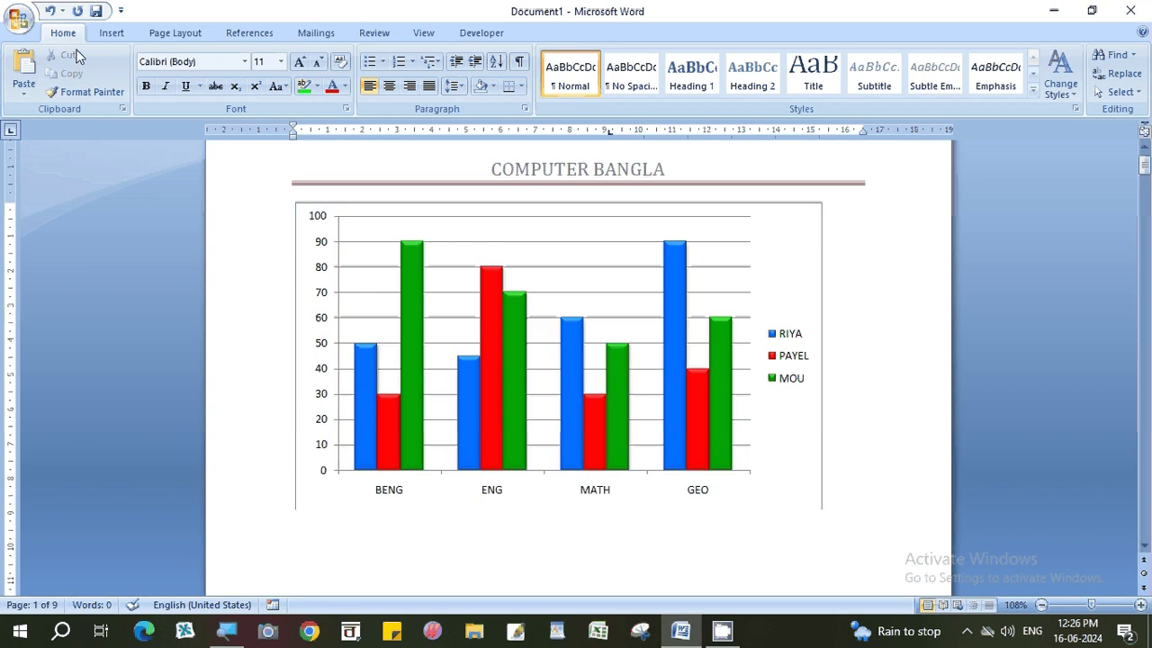
{"action": "left_click", "coordinate": [111, 32]}
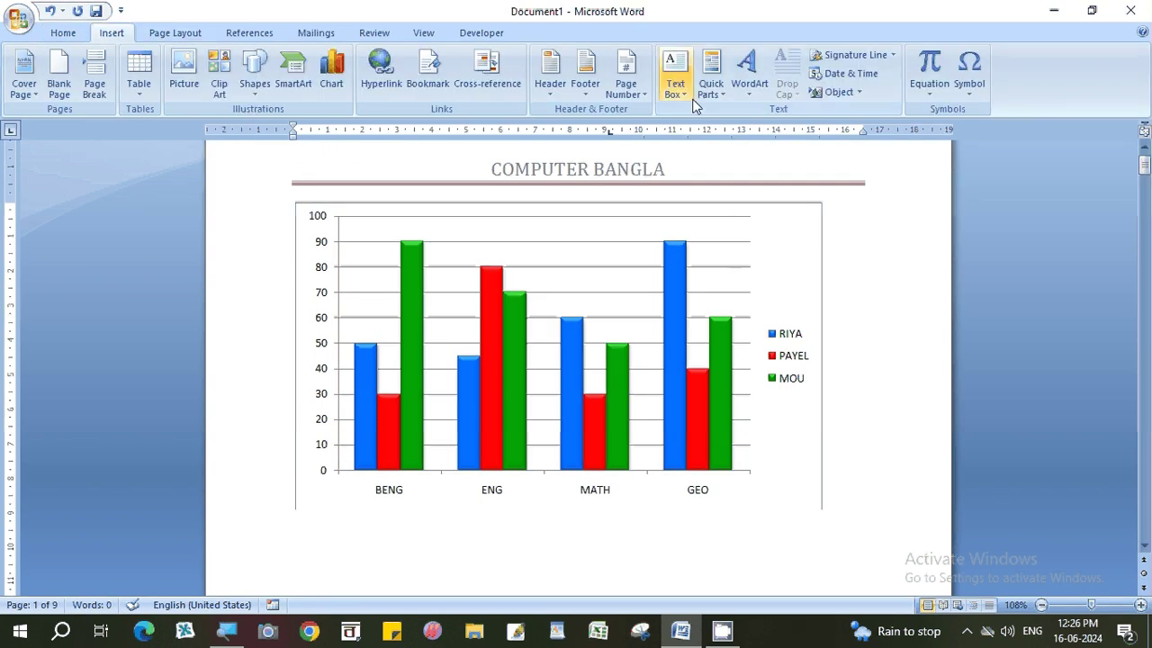
{"action": "scroll", "coordinate": [738, 438], "scroll_direction": "down", "scroll_amount": 1}
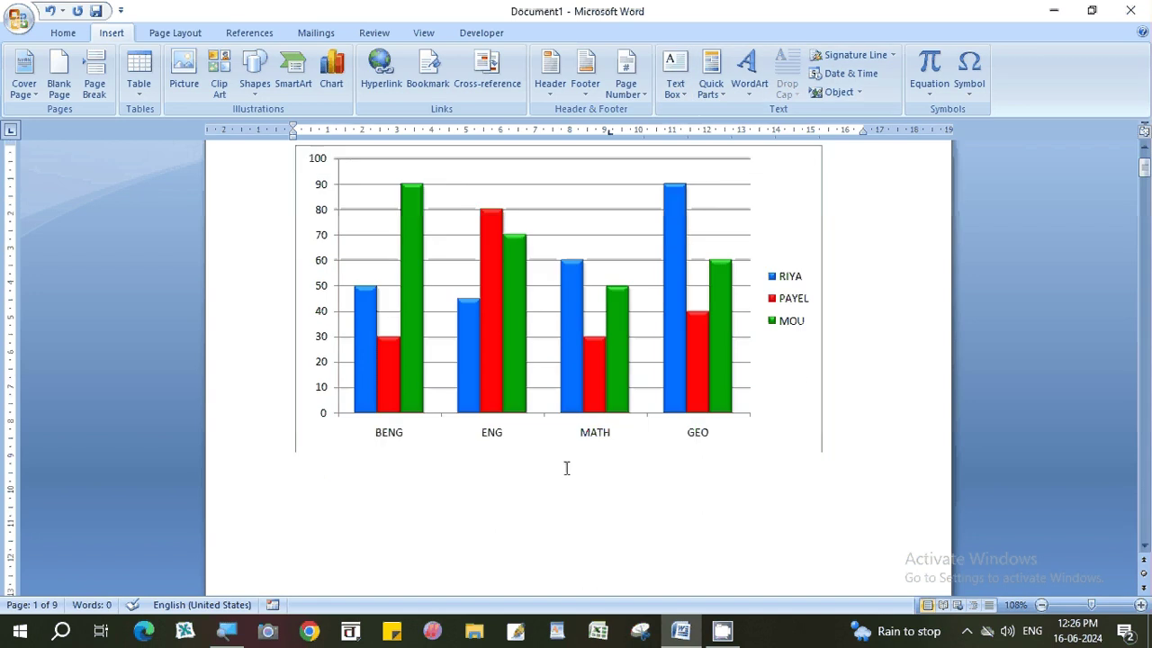
{"action": "left_click", "coordinate": [305, 500]}
{"action": "left_click", "coordinate": [351, 636]}
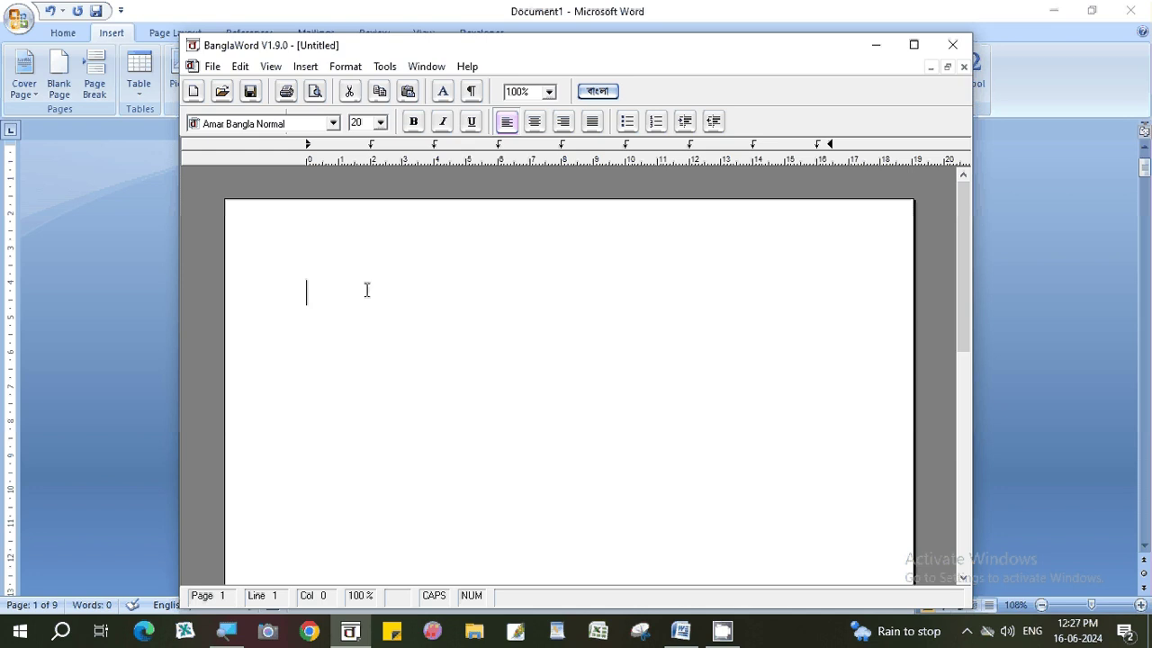
Type the Bengali question starting '1। নিচের' with its অ, আ, ক, খ letter prompts.
{"action": "type", "text": "1"}
{"action": "type", "text": "। "}
{"action": "type", "text": "নি"}
{"action": "type", "text": "ম"}
{"action": "key", "text": "BackSpace"}
{"action": "type", "text": "চে"}
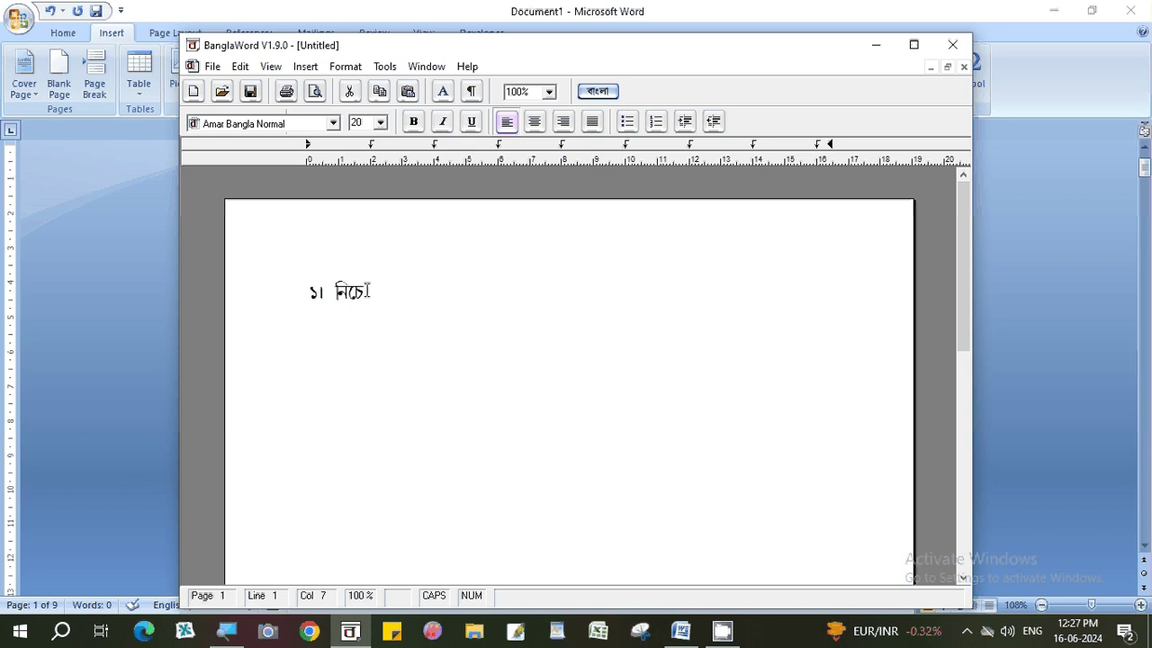
{"action": "type", "text": "র"}
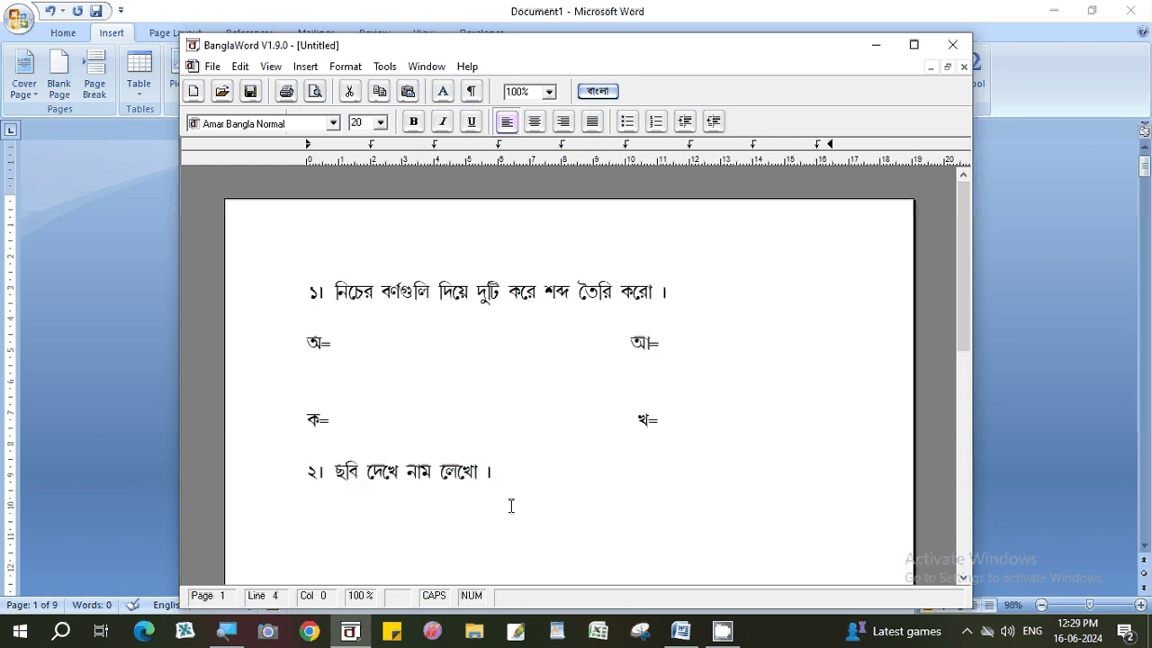
Select all the typed Bengali question text and copy it.
{"action": "mouse_move", "coordinate": [307, 292]}
{"action": "left_mouse_down"}
{"action": "mouse_move", "coordinate": [405, 390]}
{"action": "mouse_move", "coordinate": [537, 486]}
{"action": "left_mouse_up"}
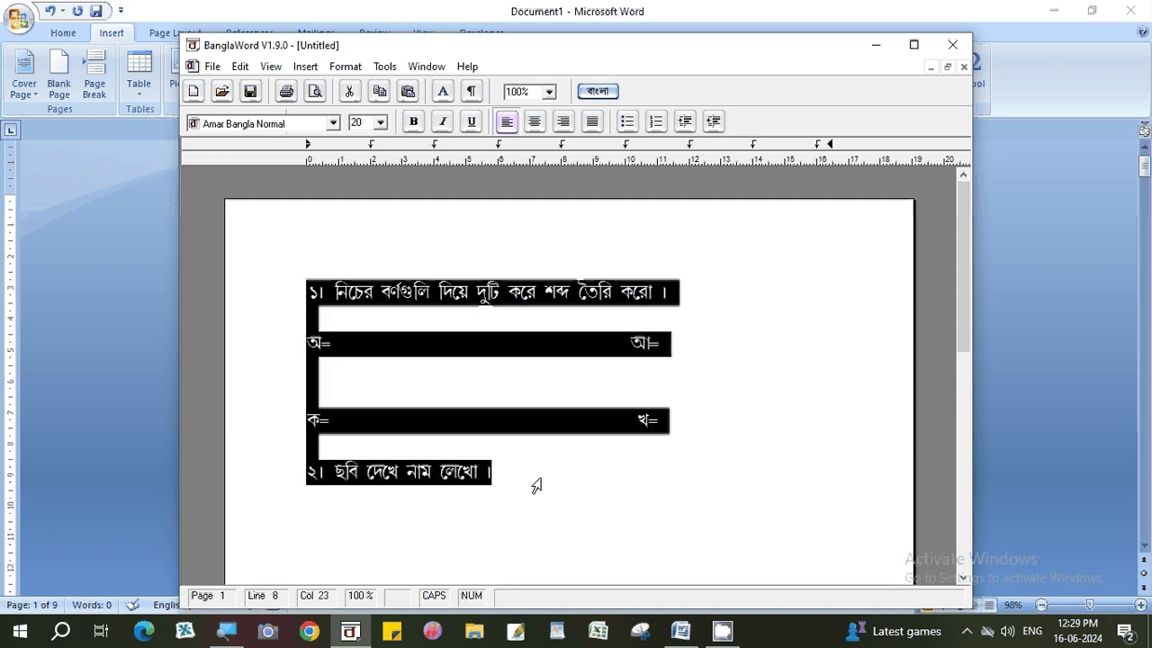
{"action": "right_click", "coordinate": [467, 345]}
{"action": "left_click", "coordinate": [509, 369]}
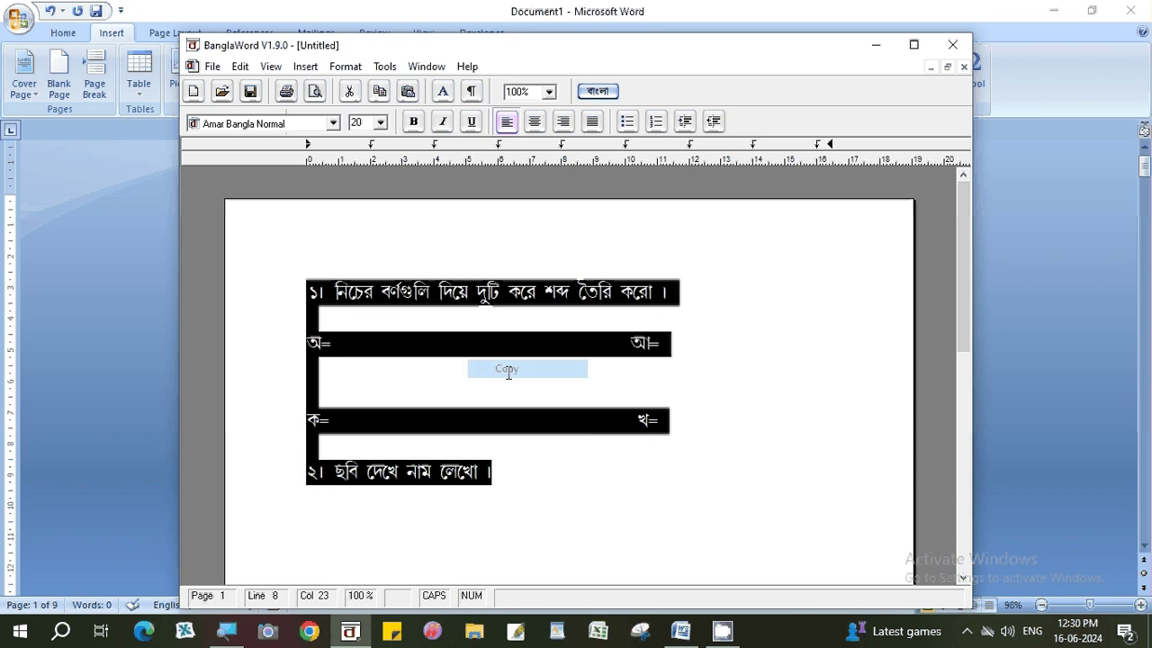
Paste the copied Bengali questions on the empty line below the marks chart, cursor after অ=.
{"action": "left_click", "coordinate": [867, 49]}
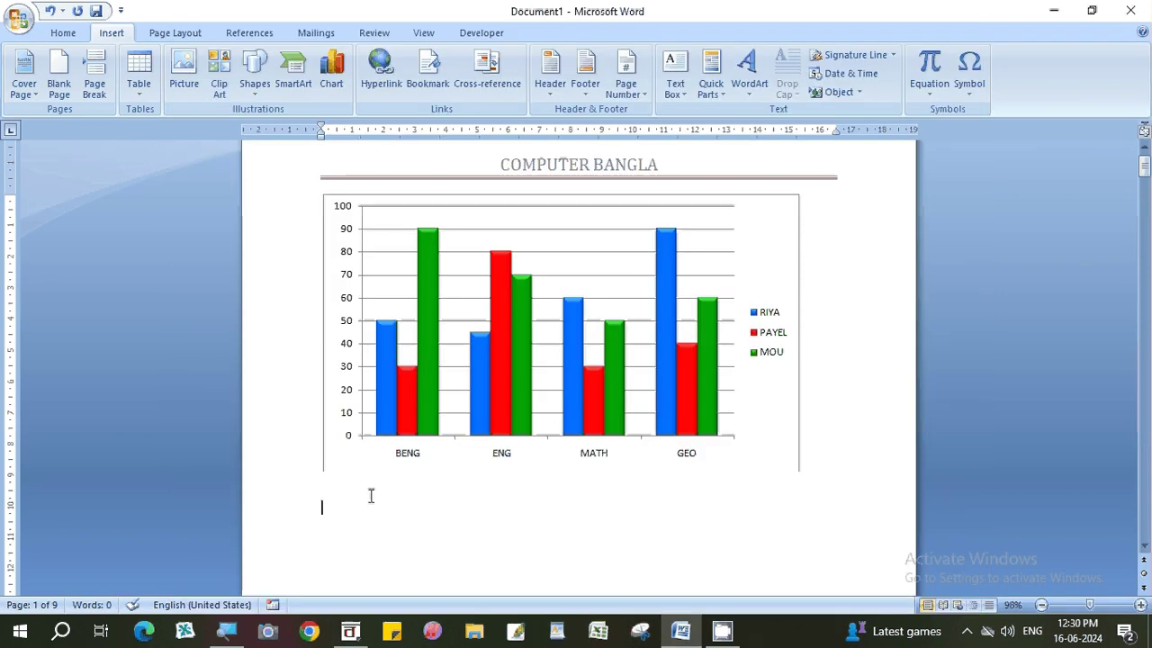
{"action": "scroll", "coordinate": [364, 504], "scroll_direction": "down", "scroll_amount": 2}
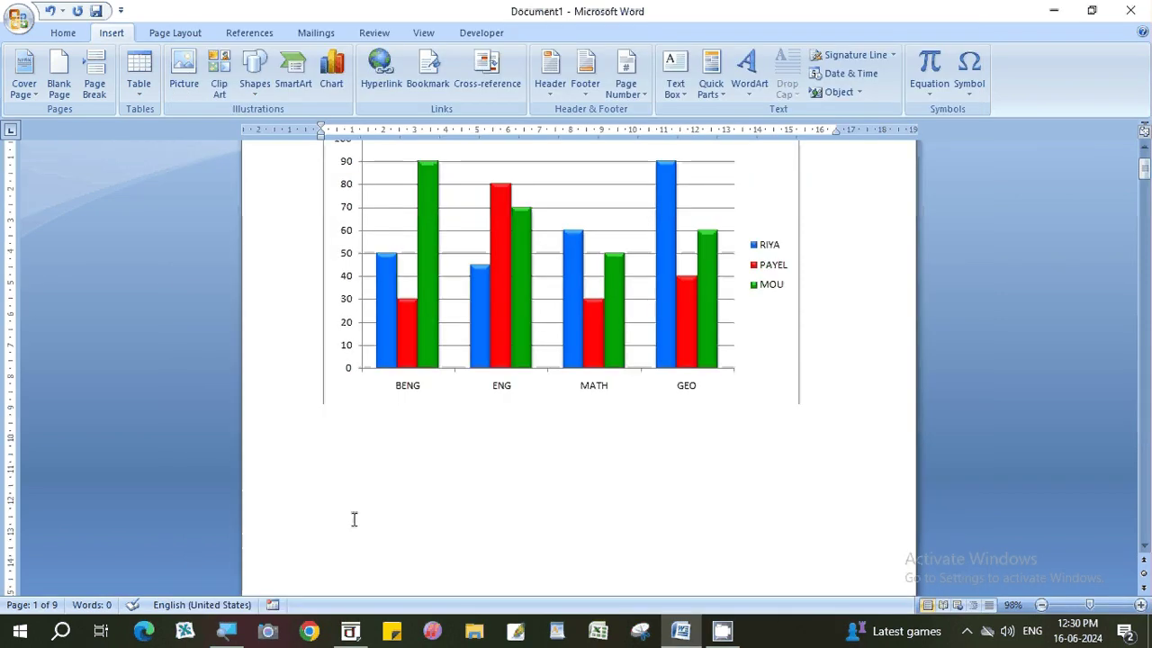
{"action": "right_click", "coordinate": [330, 423]}
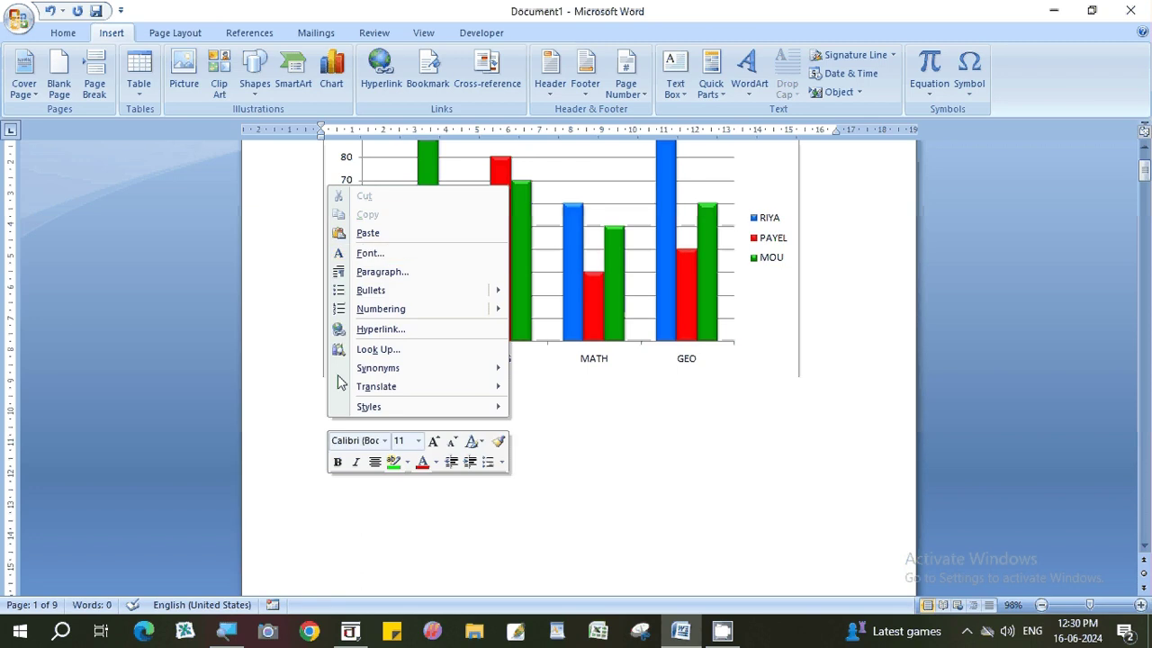
{"action": "left_click", "coordinate": [367, 233]}
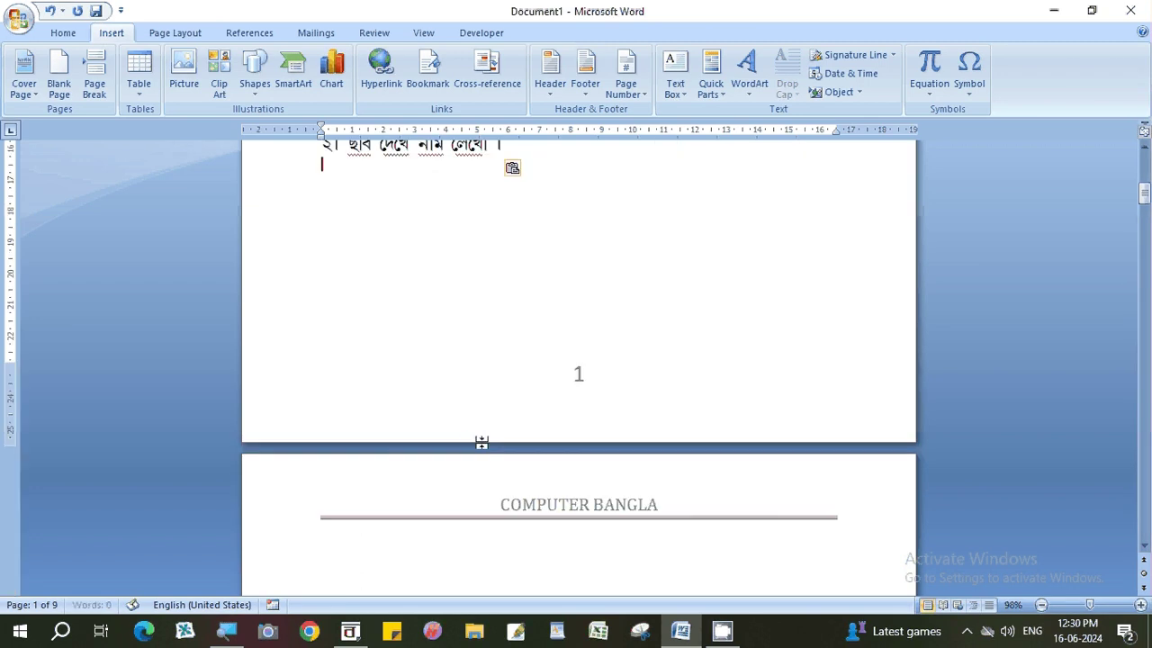
{"action": "scroll", "coordinate": [482, 442], "scroll_direction": "up", "scroll_amount": 4}
{"action": "scroll", "coordinate": [482, 441], "scroll_direction": "up", "scroll_amount": 3}
{"action": "scroll", "coordinate": [483, 443], "scroll_direction": "up", "scroll_amount": 1}
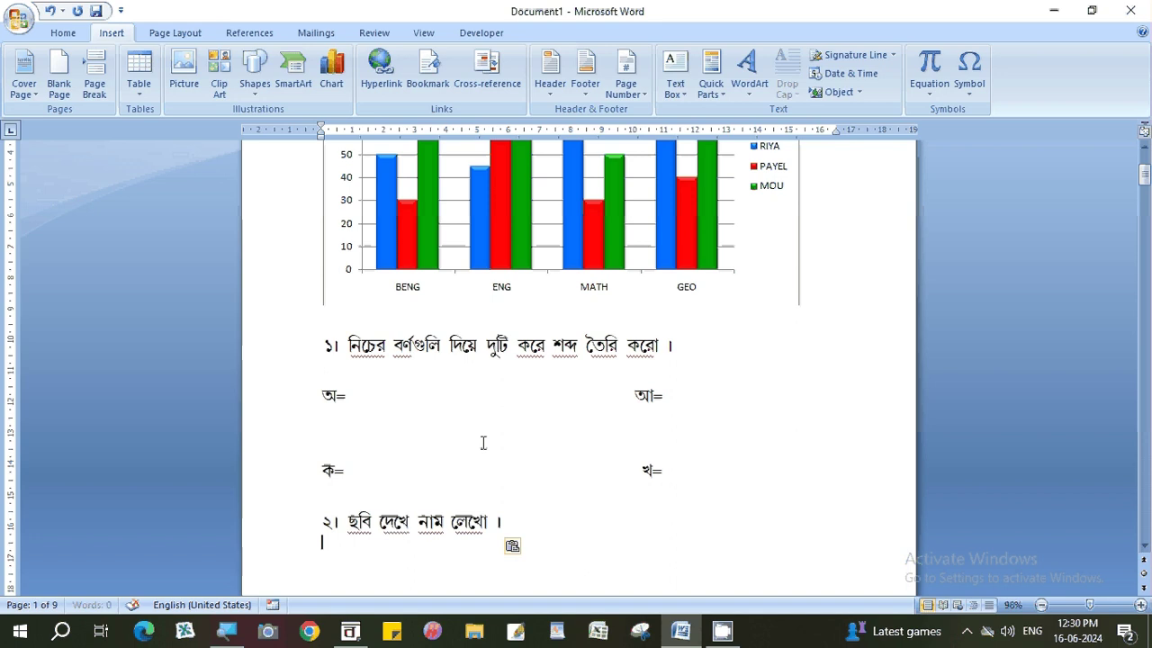
{"action": "left_click", "coordinate": [365, 396]}
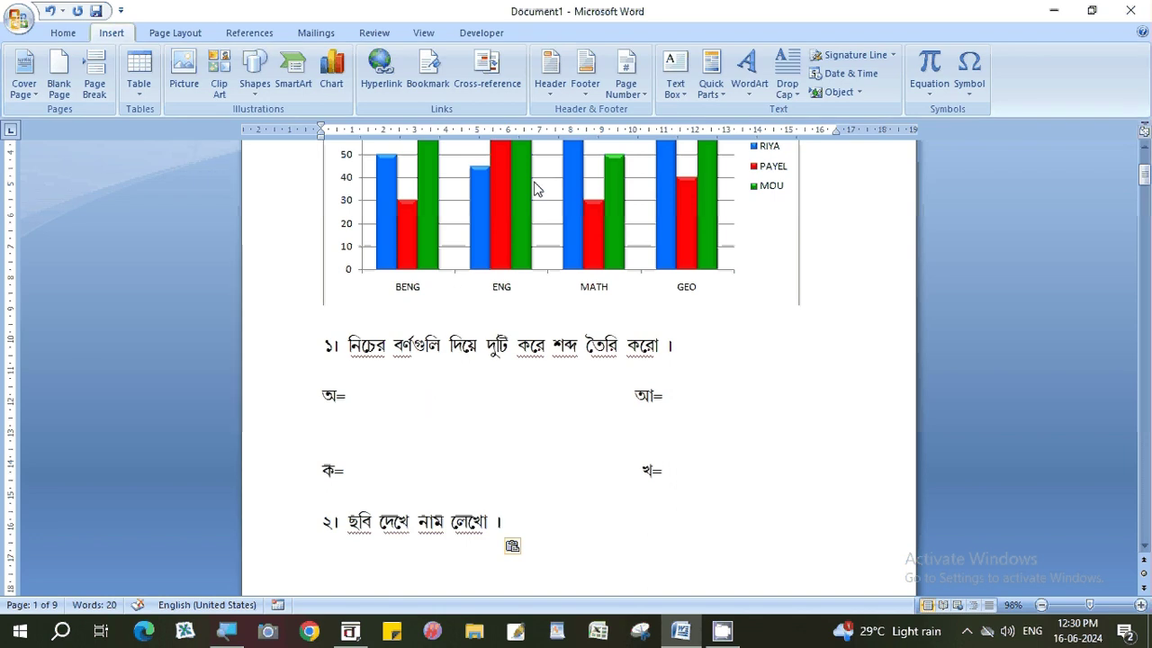
Draw a plain text box as an answer box right of অ=.
{"action": "left_click", "coordinate": [675, 90]}
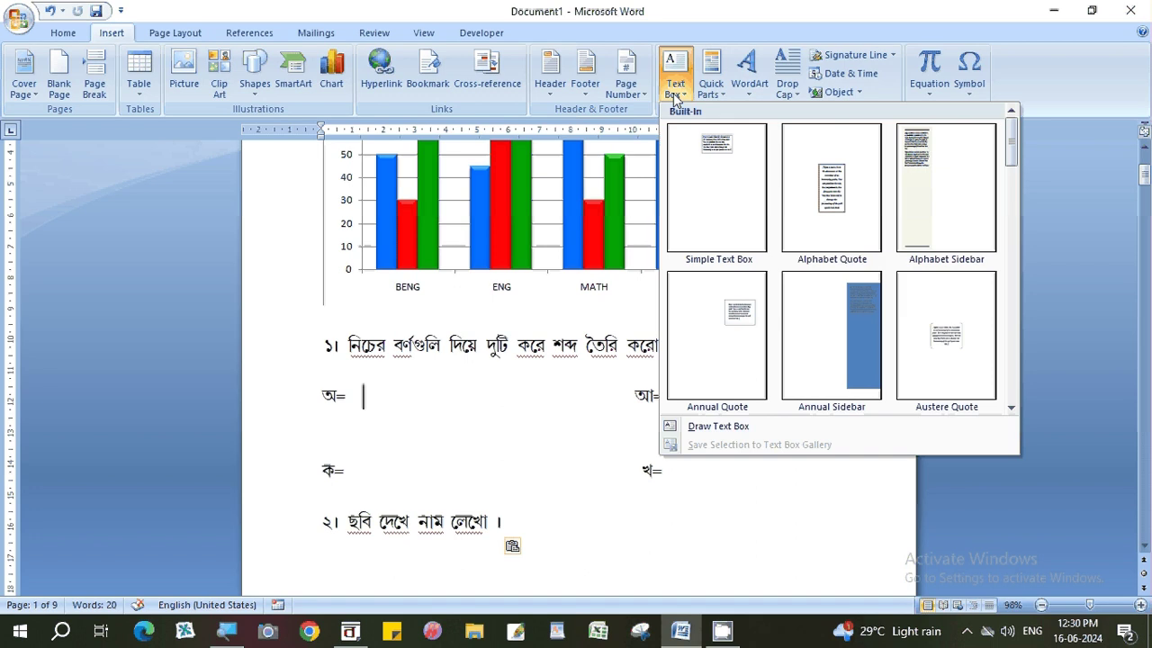
{"action": "left_click", "coordinate": [711, 426]}
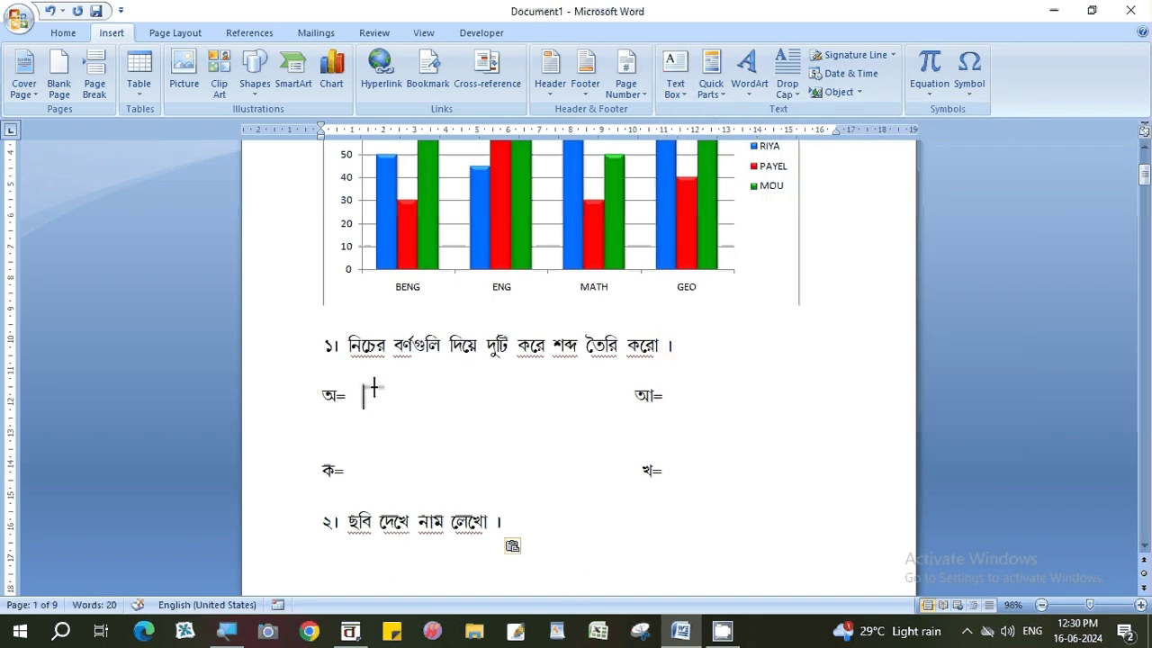
{"action": "left_click_drag", "start_coordinate": [365, 384], "coordinate": [480, 416]}
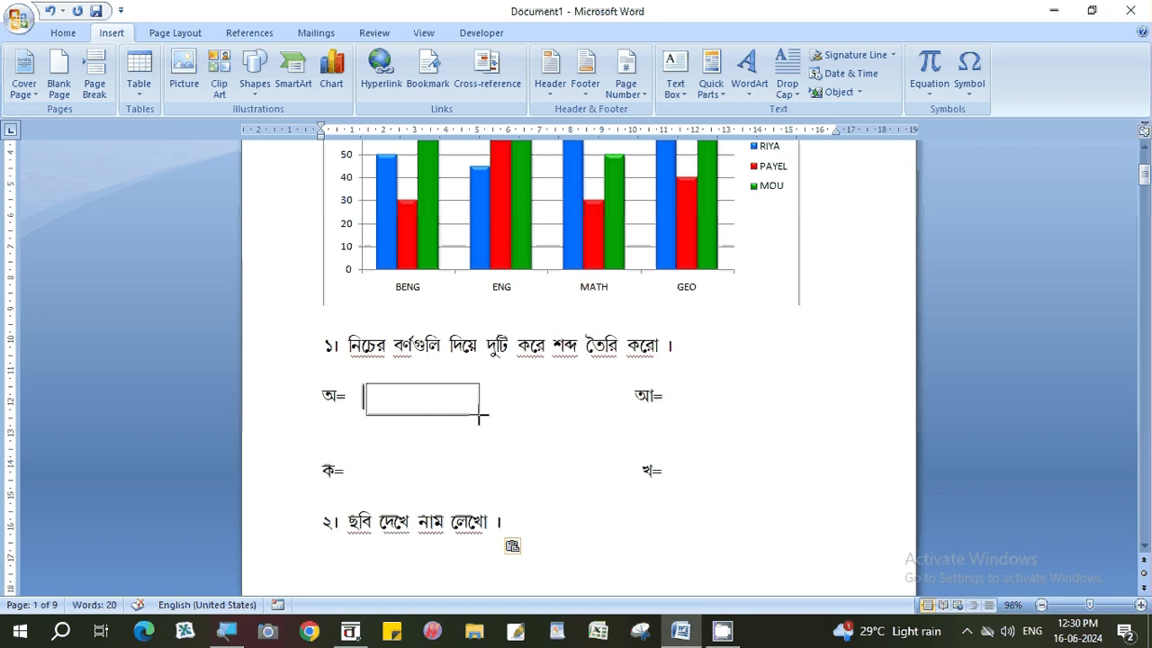
{"action": "left_click", "coordinate": [449, 466]}
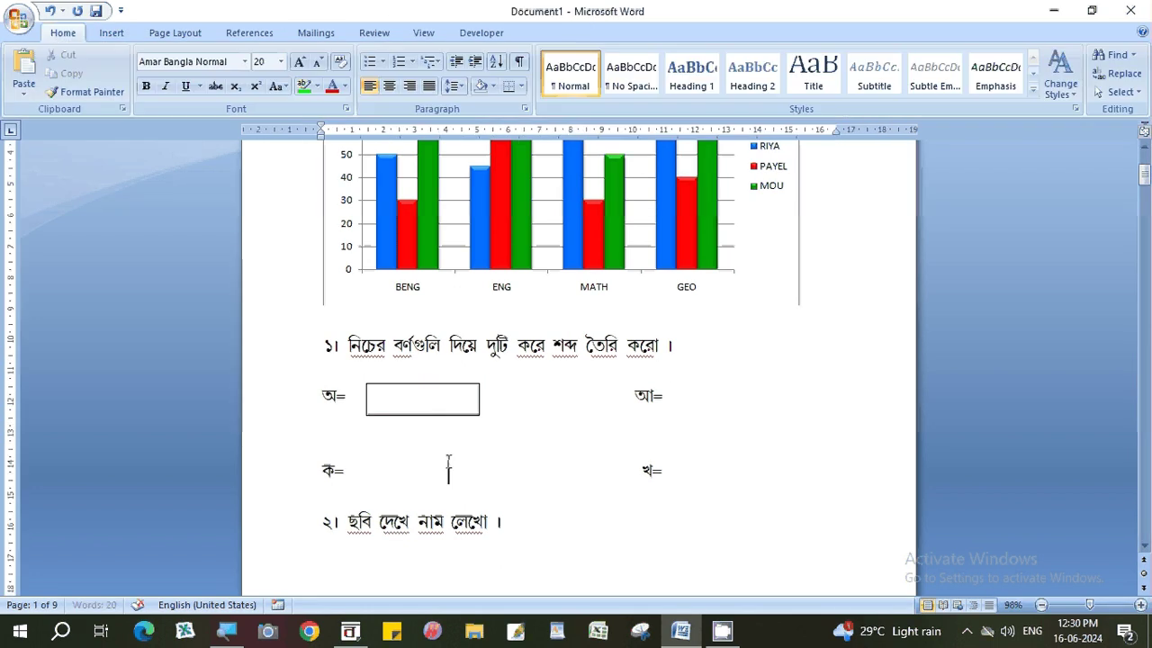
{"action": "left_click", "coordinate": [448, 378]}
{"action": "left_click", "coordinate": [457, 387]}
{"action": "left_click", "coordinate": [555, 394]}
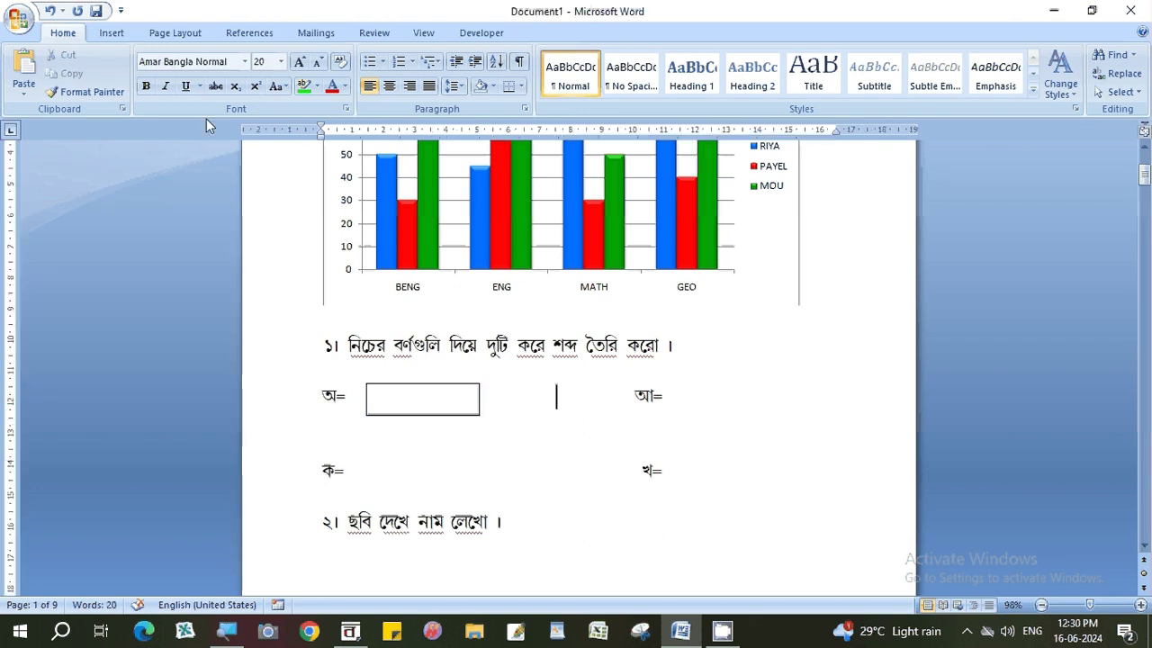
Draw a second plain text box answer box just before আ=.
{"action": "left_click", "coordinate": [126, 37]}
{"action": "left_click", "coordinate": [675, 72]}
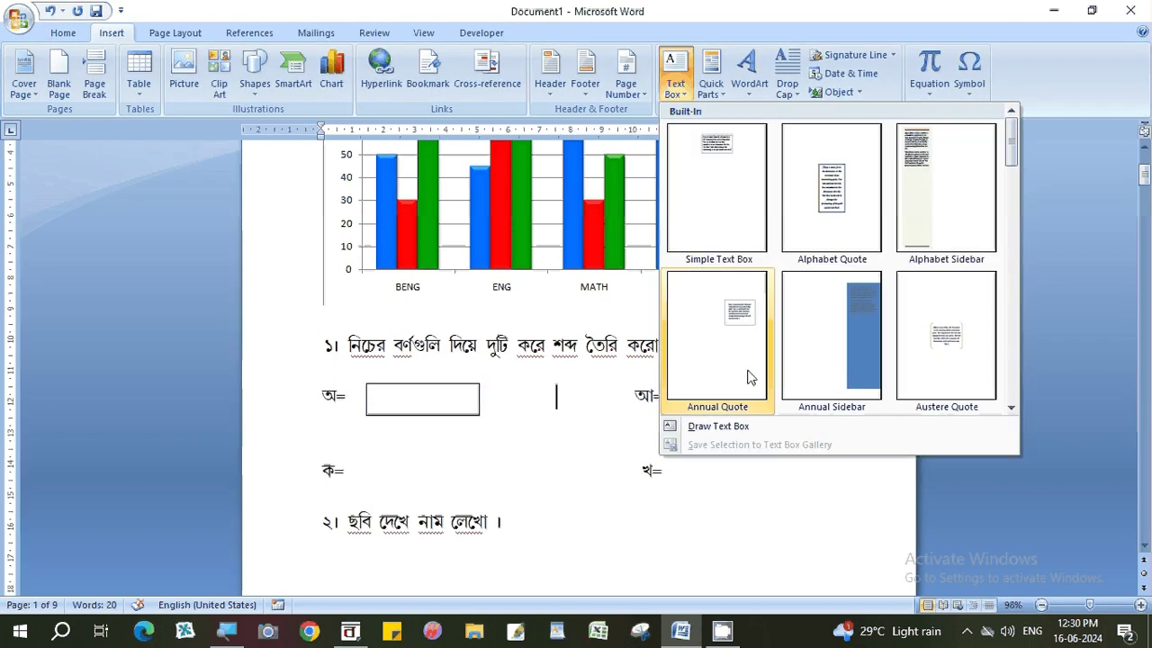
{"action": "left_click", "coordinate": [718, 426]}
{"action": "left_click_drag", "start_coordinate": [511, 384], "coordinate": [611, 415]}
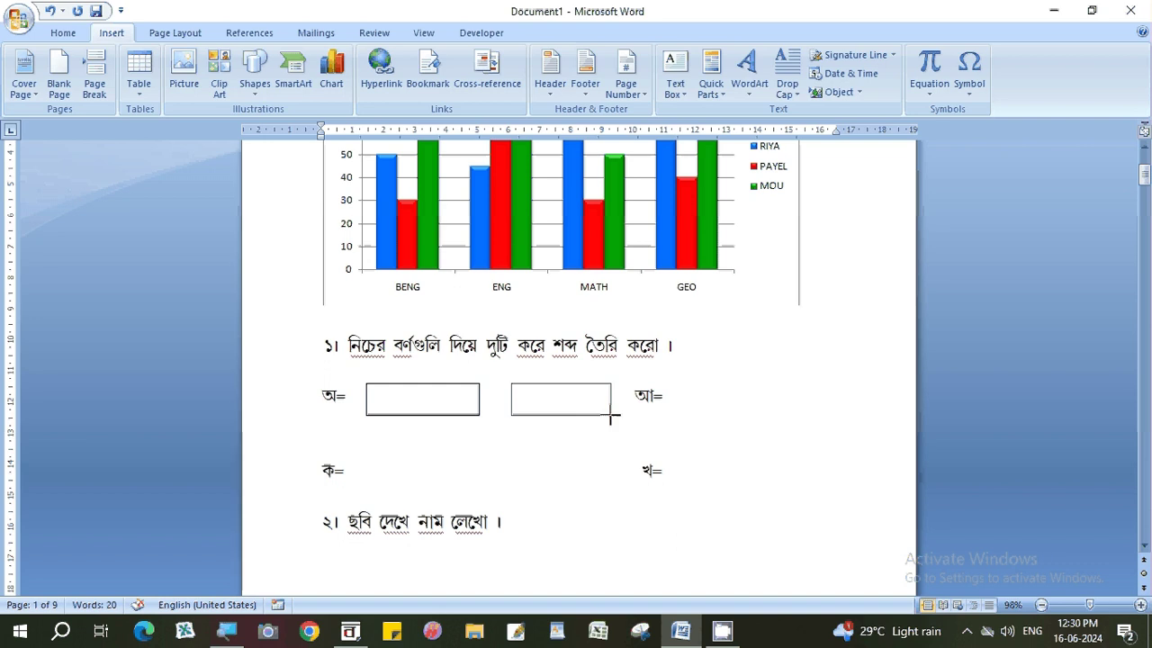
{"action": "left_click", "coordinate": [571, 501]}
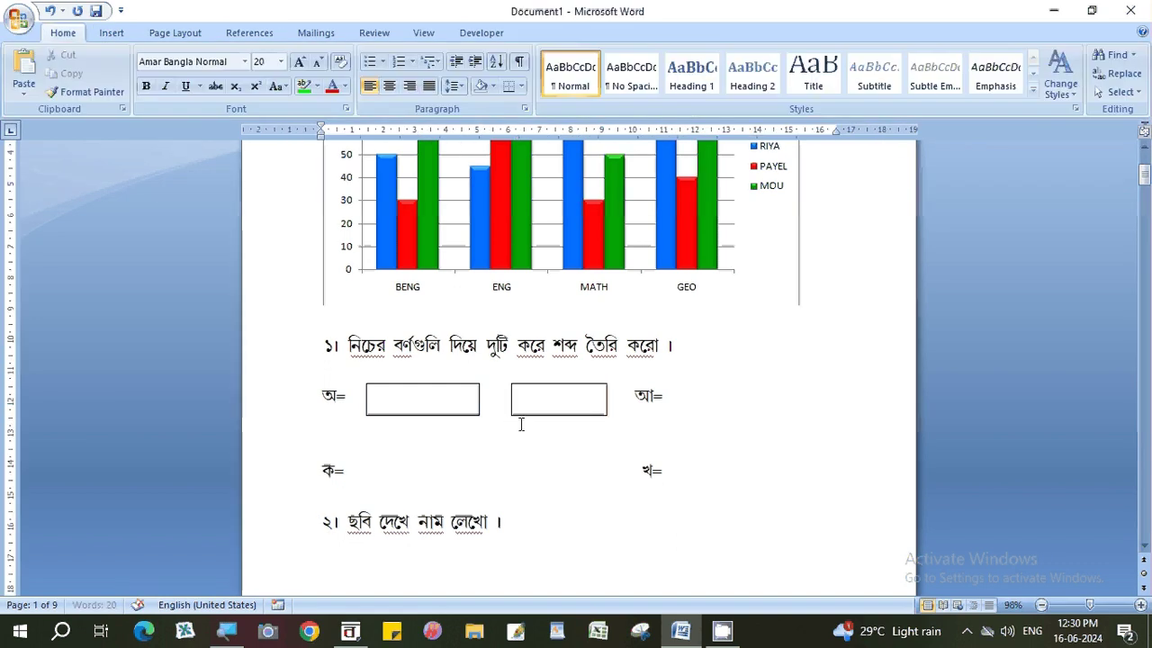
{"action": "left_click", "coordinate": [530, 387]}
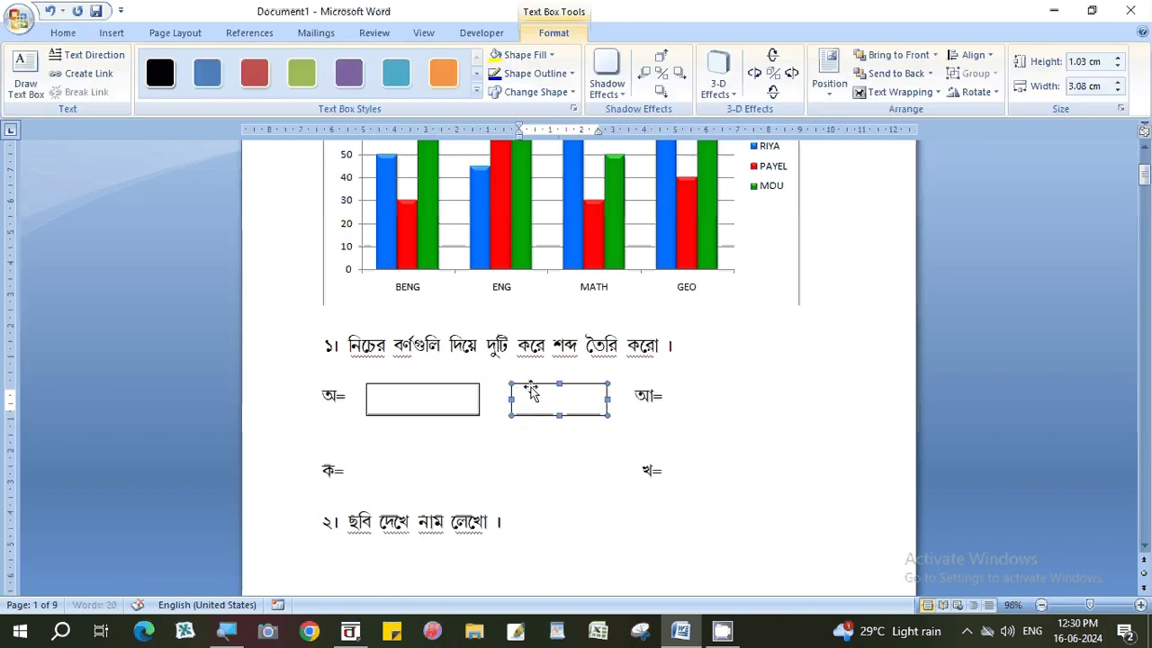
Replace the extra box with copies so অ= and আ= each have two aligned answer boxes.
{"action": "key", "text": "Delete"}
{"action": "scroll", "coordinate": [462, 450], "scroll_direction": "up", "scroll_amount": 3}
{"action": "scroll", "coordinate": [457, 476], "scroll_direction": "down", "scroll_amount": 1}
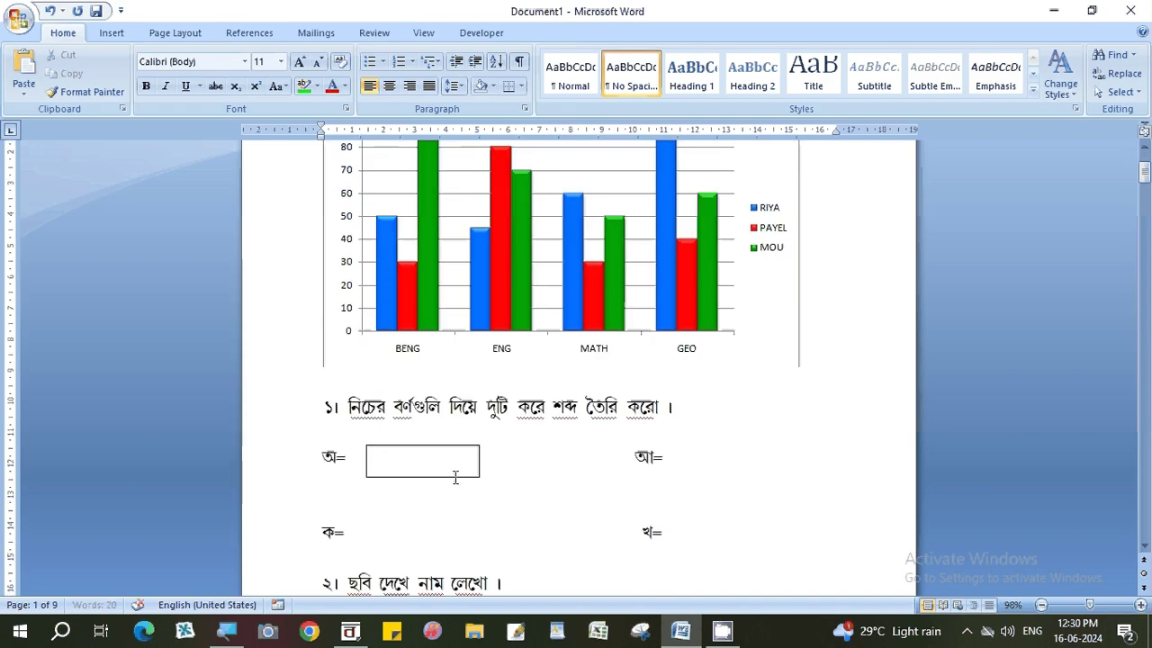
{"action": "scroll", "coordinate": [457, 477], "scroll_direction": "down", "scroll_amount": 2}
{"action": "left_click", "coordinate": [412, 364]}
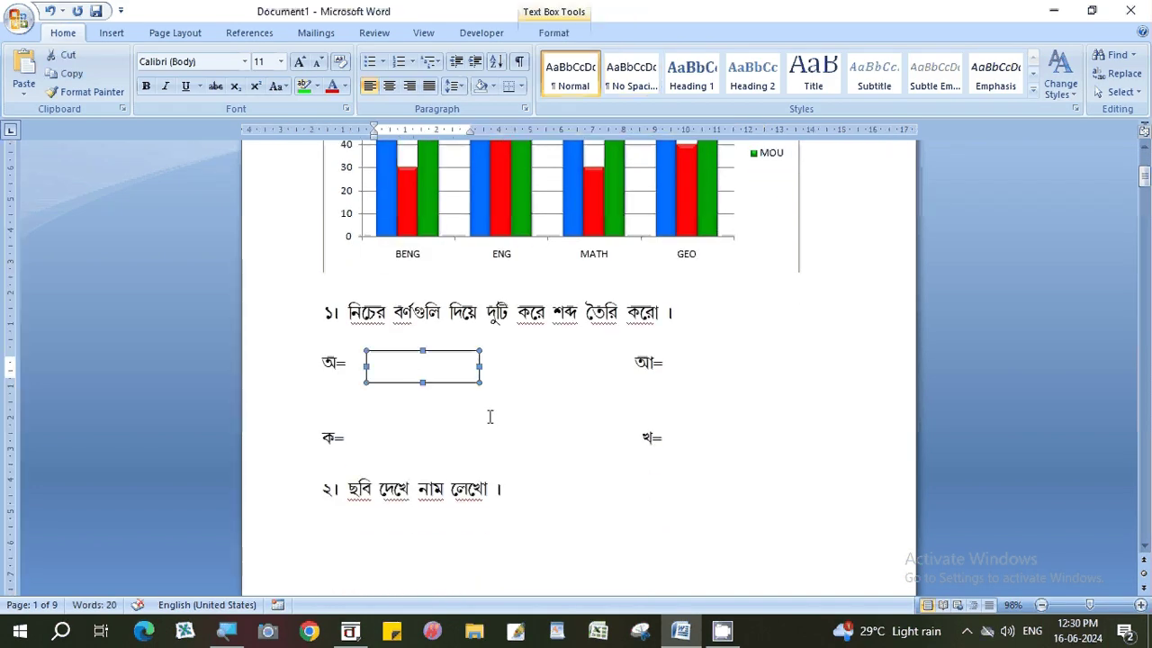
{"action": "left_click_drag", "start_coordinate": [460, 364], "coordinate": [585, 358]}
{"action": "key", "text": "ctrl+v"}
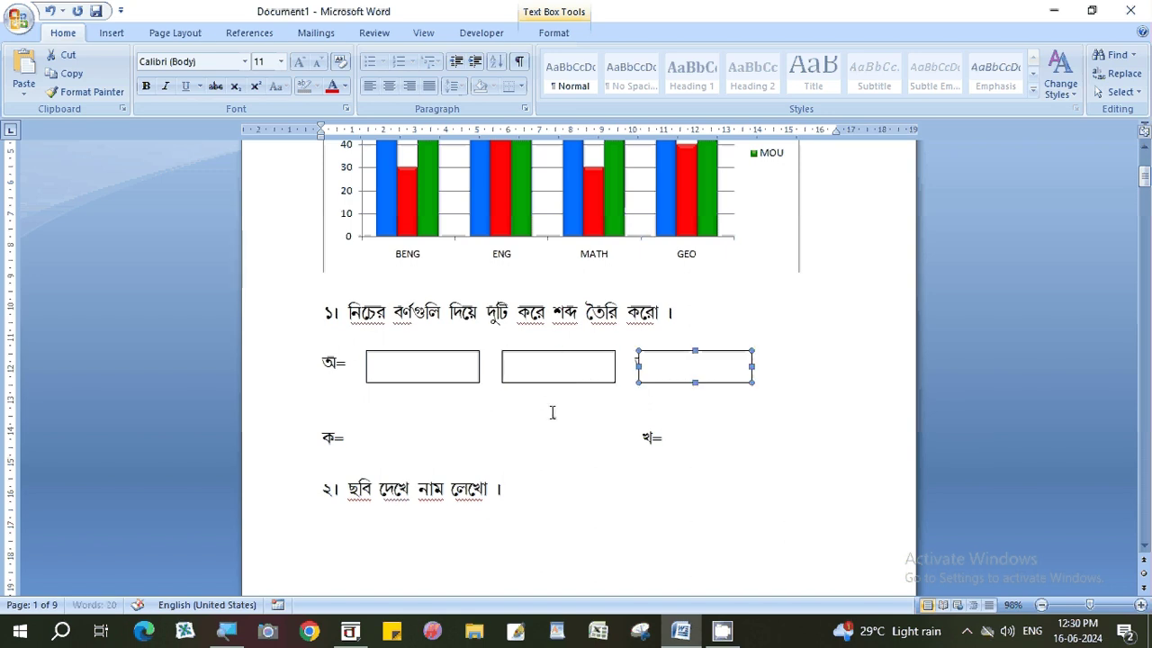
{"action": "mouse_move", "coordinate": [673, 352]}
{"action": "left_mouse_down"}
{"action": "mouse_move", "coordinate": [783, 363]}
{"action": "mouse_move", "coordinate": [890, 351]}
{"action": "left_mouse_up"}
{"action": "left_click", "coordinate": [693, 406]}
{"action": "left_click", "coordinate": [709, 354]}
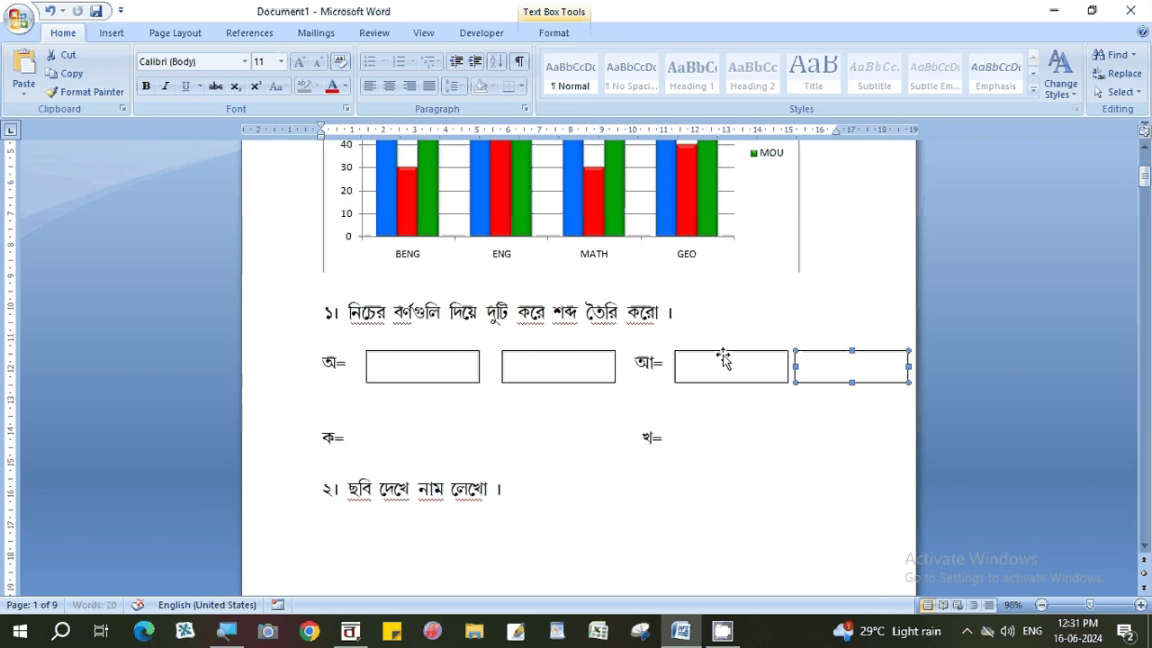
{"action": "left_click", "coordinate": [719, 353]}
{"action": "left_click_drag", "start_coordinate": [719, 353], "coordinate": [711, 353]}
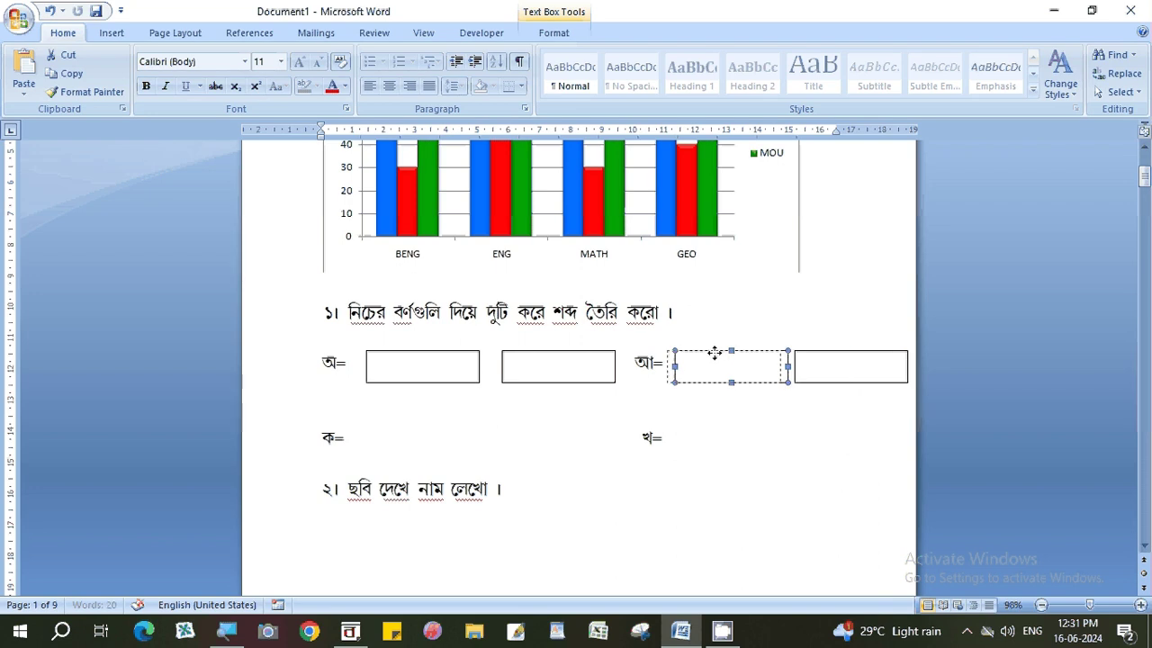
{"action": "left_click", "coordinate": [807, 354]}
{"action": "left_click_drag", "start_coordinate": [807, 353], "coordinate": [801, 354]}
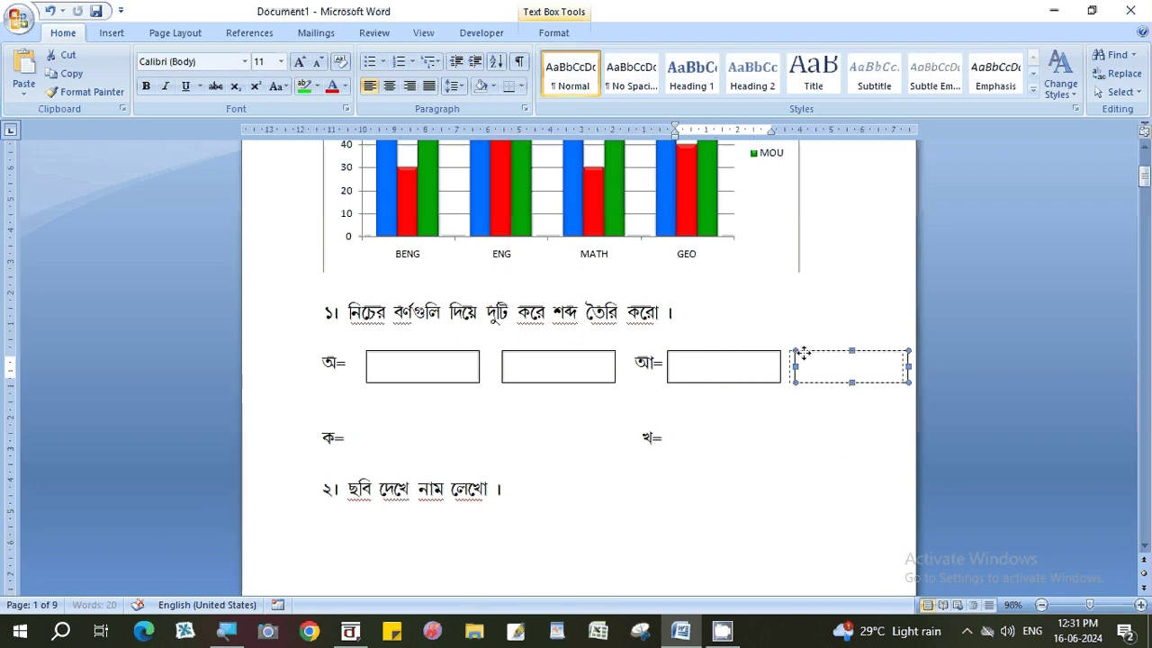
{"action": "left_click", "coordinate": [764, 429]}
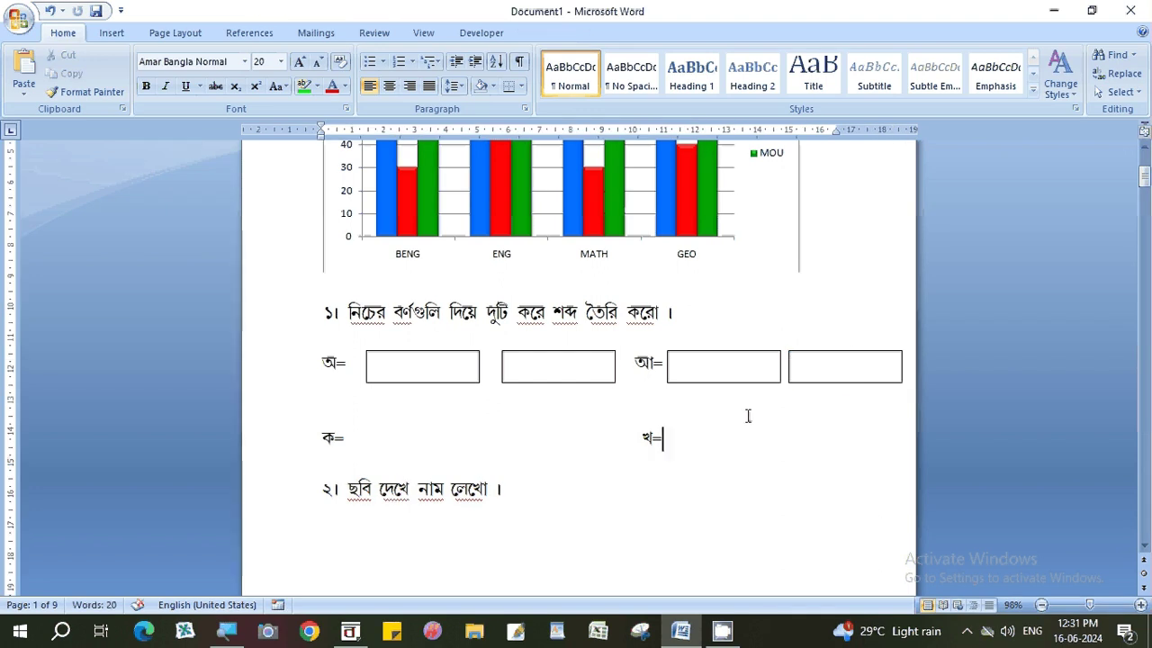
Select all four answer boxes, duplicate them and place the copies beside ক= and খ=.
{"action": "left_click", "coordinate": [547, 351]}
{"action": "left_click", "coordinate": [545, 353]}
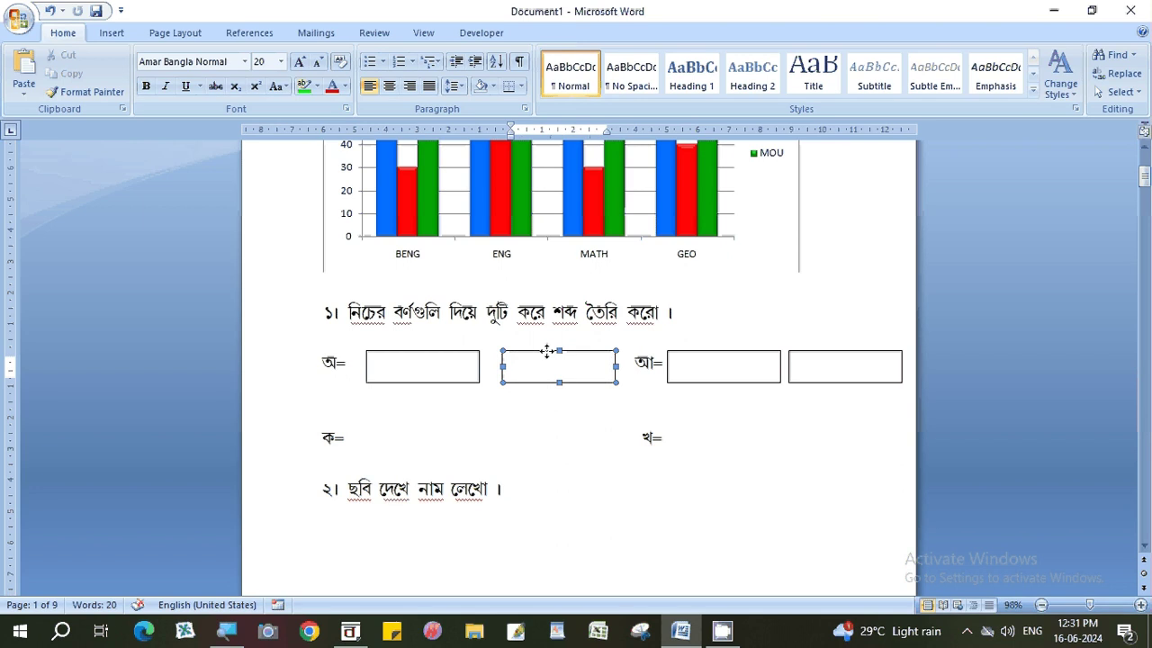
{"action": "left_click", "coordinate": [544, 439]}
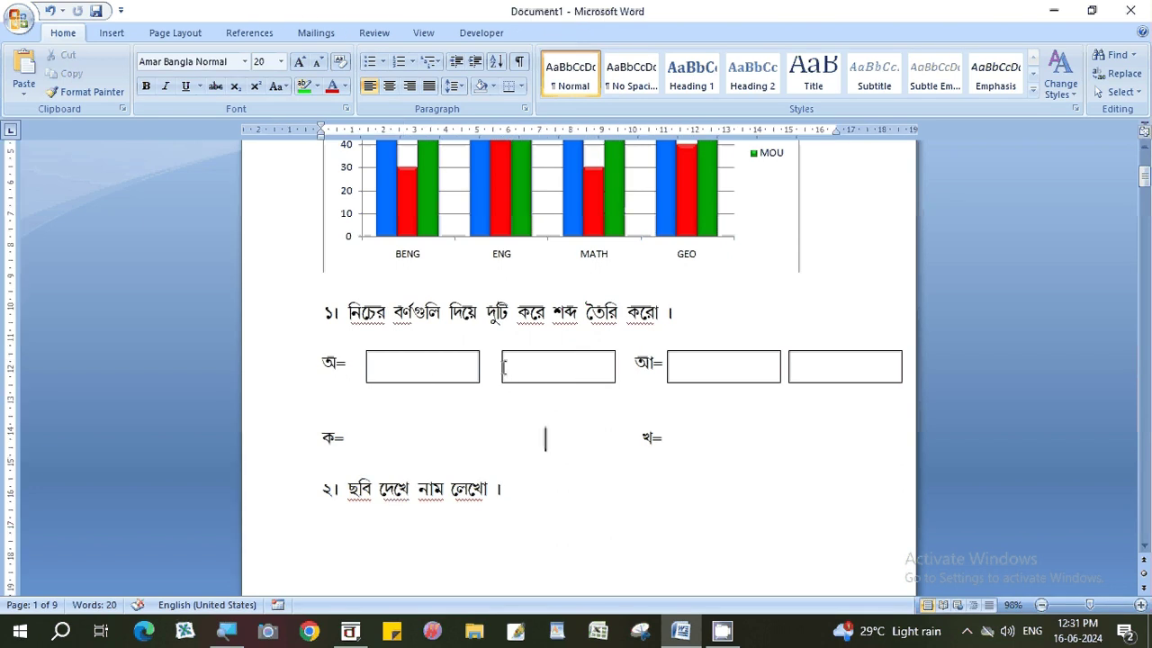
{"action": "left_click", "coordinate": [562, 352]}
{"action": "left_click", "coordinate": [497, 433]}
{"action": "left_click", "coordinate": [411, 352]}
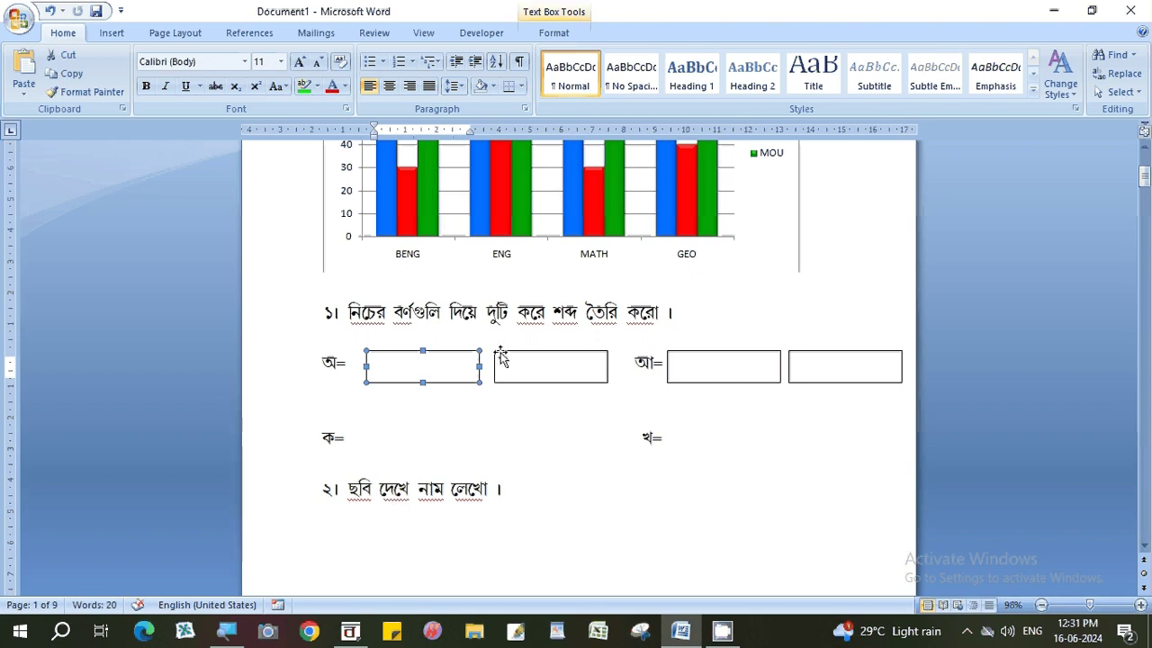
{"action": "left_click", "coordinate": [560, 349]}
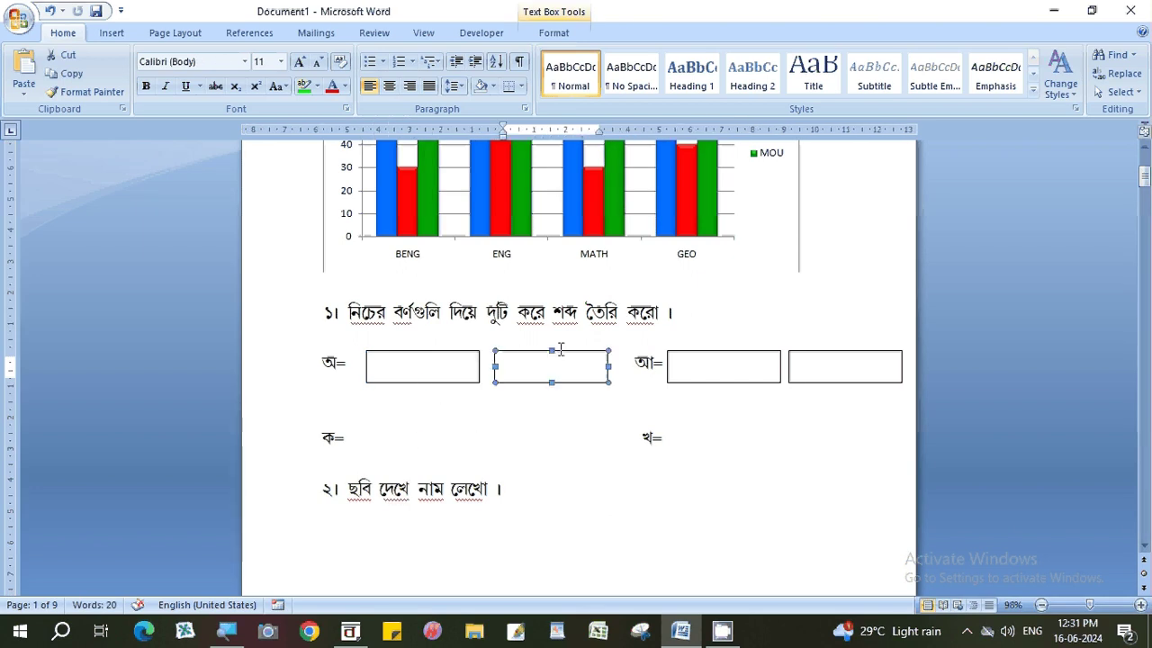
{"action": "left_click", "coordinate": [406, 353]}
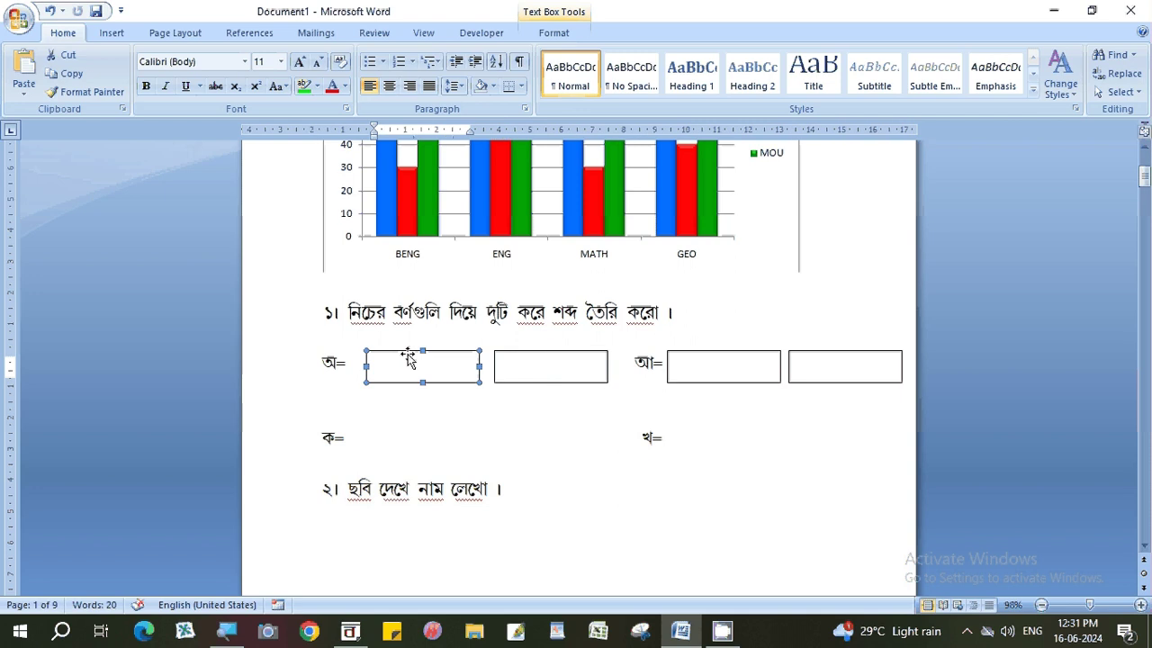
{"action": "left_click", "coordinate": [542, 354], "text": "shift"}
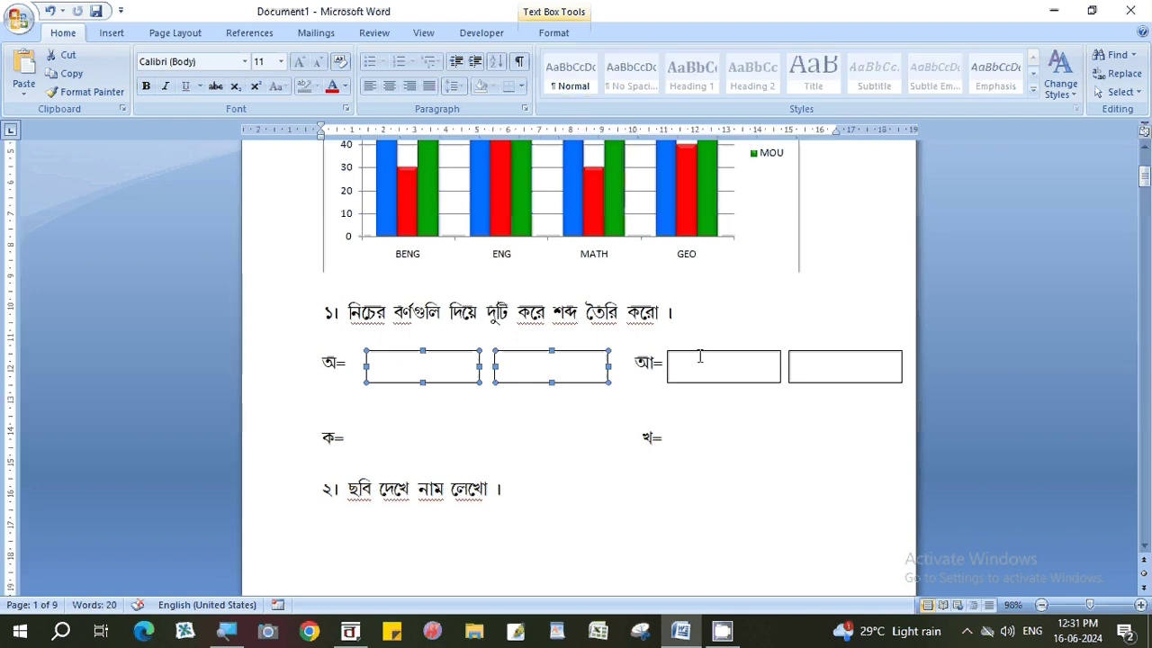
{"action": "left_click", "coordinate": [767, 360], "text": "shift"}
{"action": "left_click", "coordinate": [827, 358], "text": "shift"}
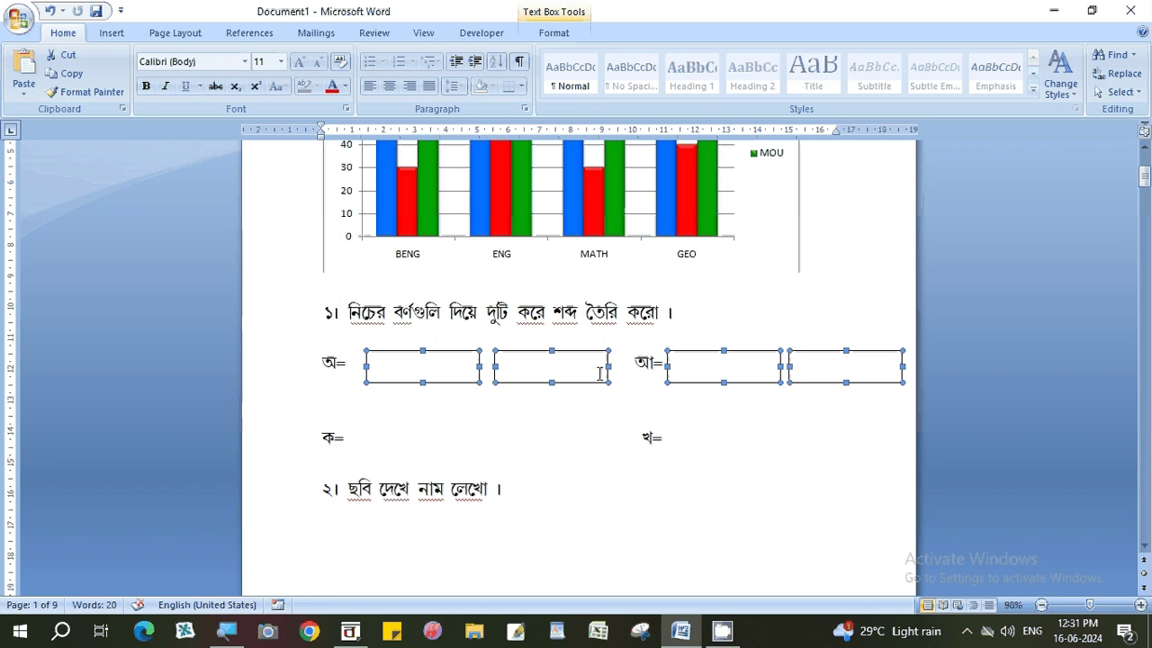
{"action": "key", "text": "ctrl+v"}
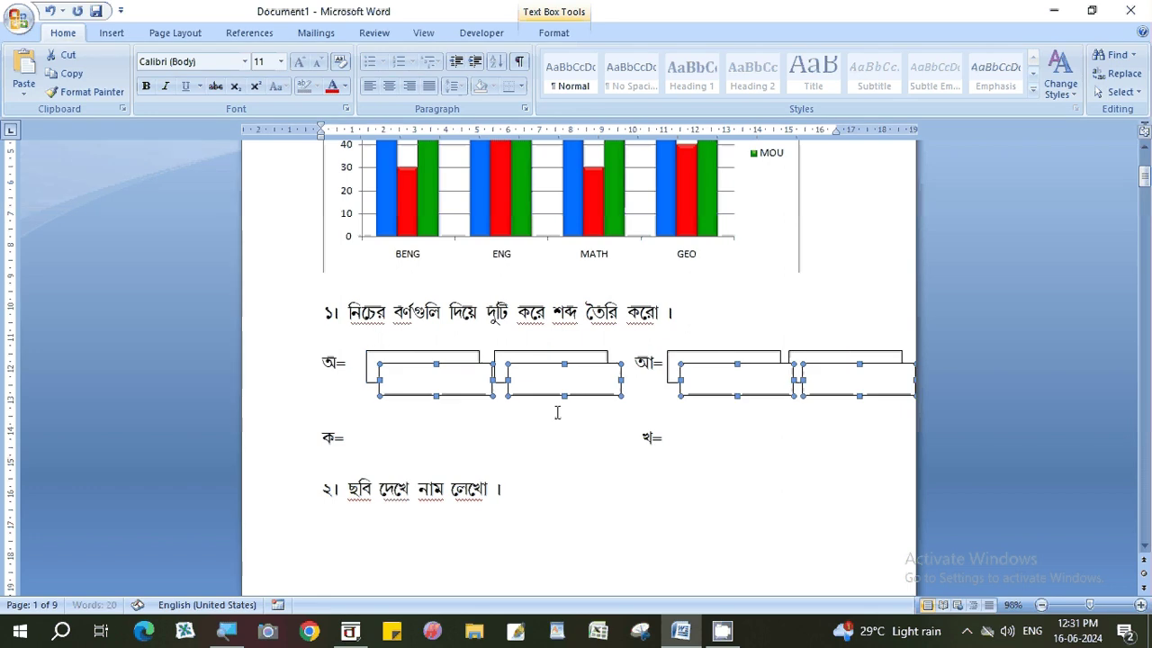
{"action": "left_click_drag", "start_coordinate": [538, 360], "coordinate": [526, 411]}
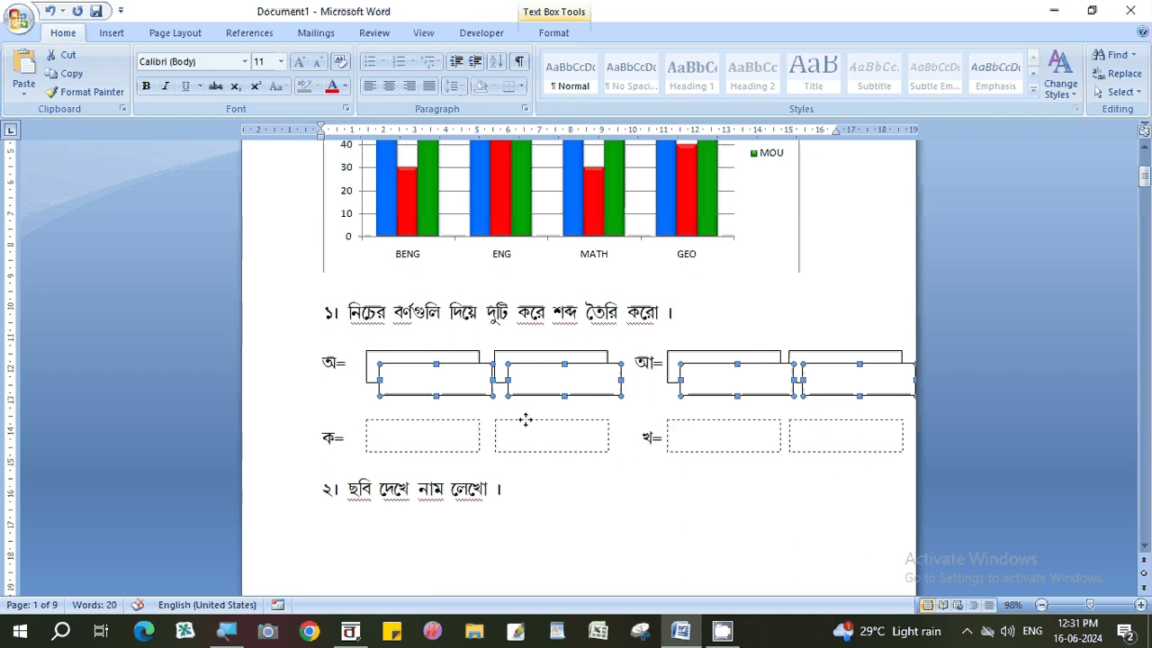
{"action": "left_click_drag", "start_coordinate": [526, 412], "coordinate": [525, 419]}
{"action": "left_click", "coordinate": [598, 497]}
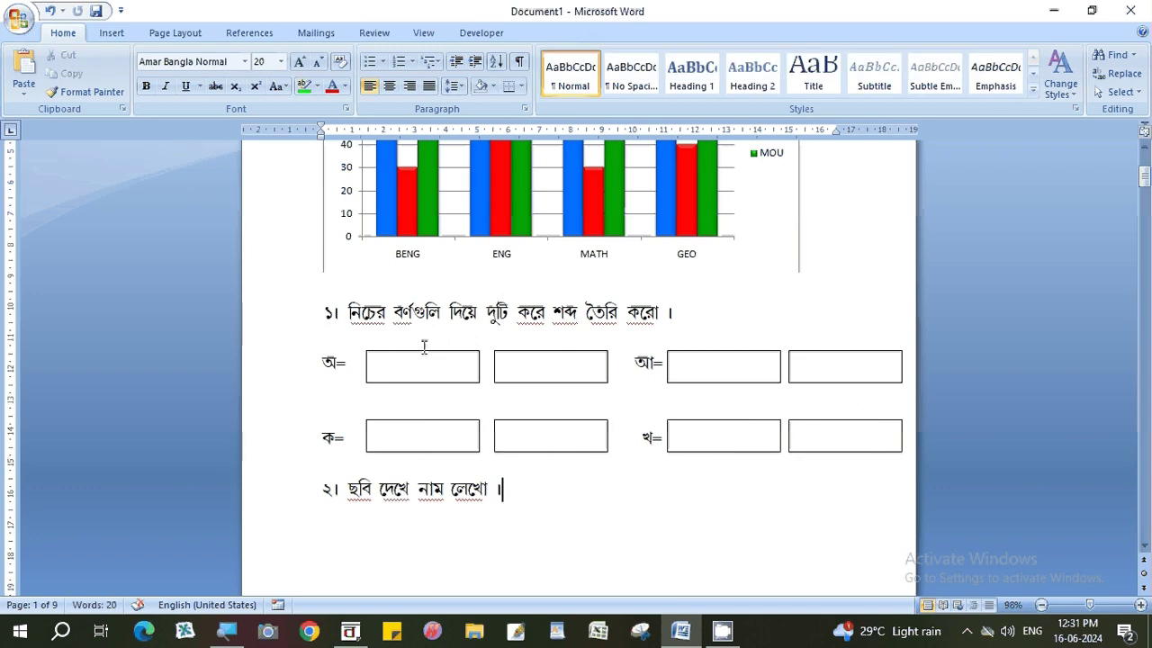
Add an empty line below question ২ and list pictures in the Clip Art pane.
{"action": "scroll", "coordinate": [498, 499], "scroll_direction": "down", "scroll_amount": 1}
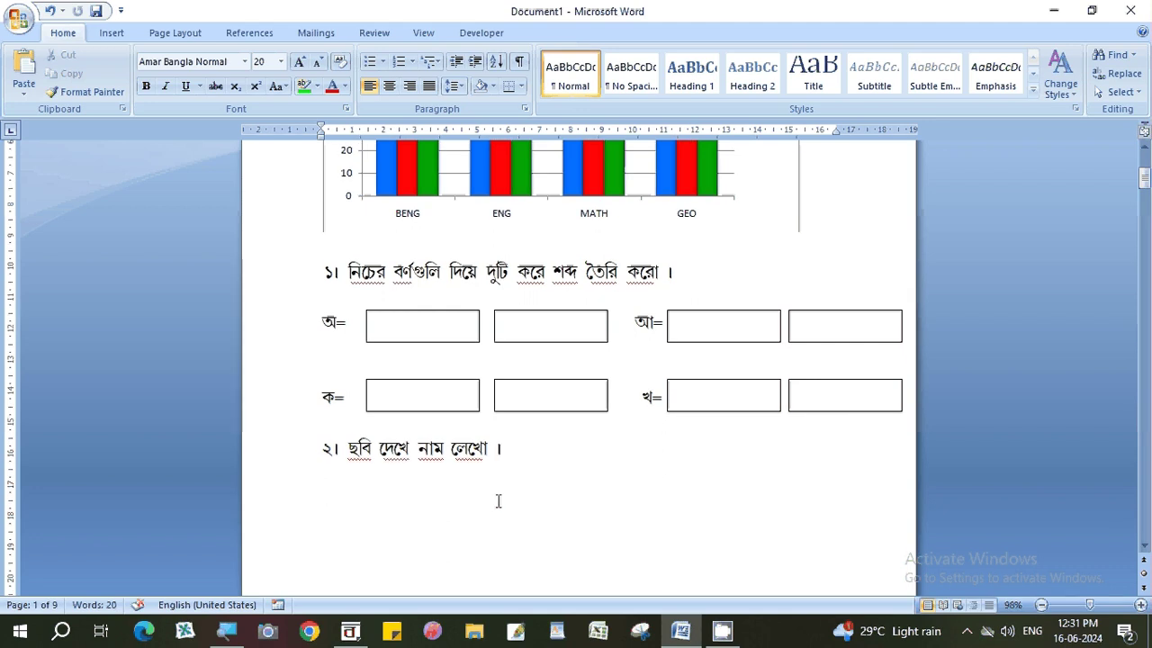
{"action": "key", "text": "Return"}
{"action": "left_click", "coordinate": [110, 33]}
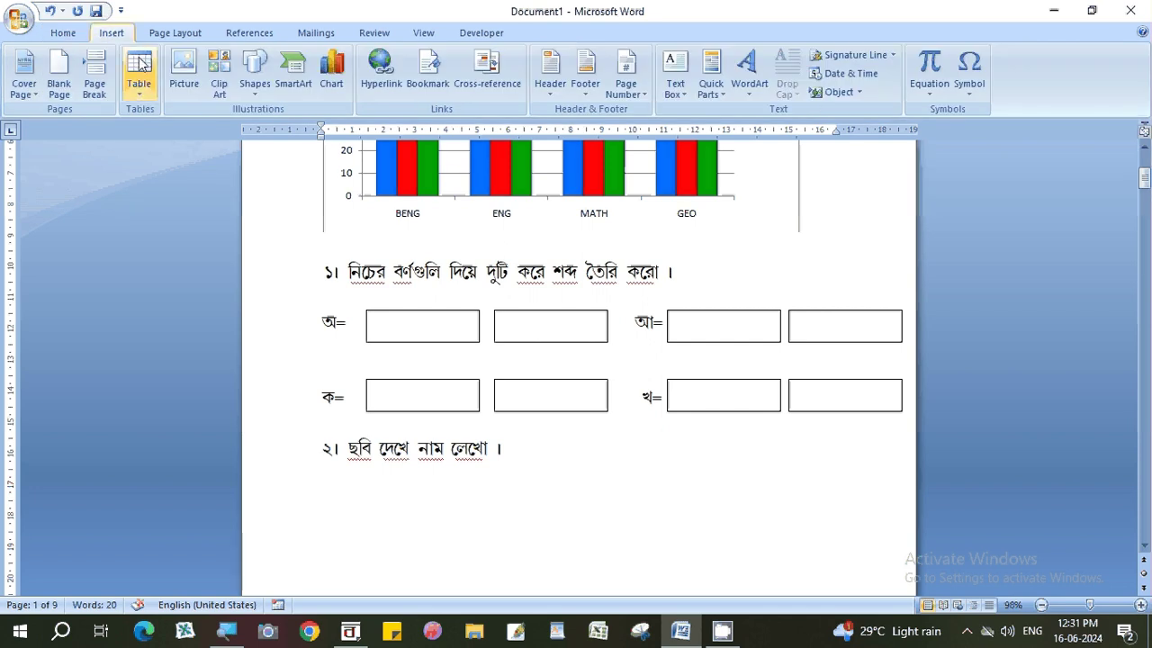
{"action": "left_click", "coordinate": [220, 89]}
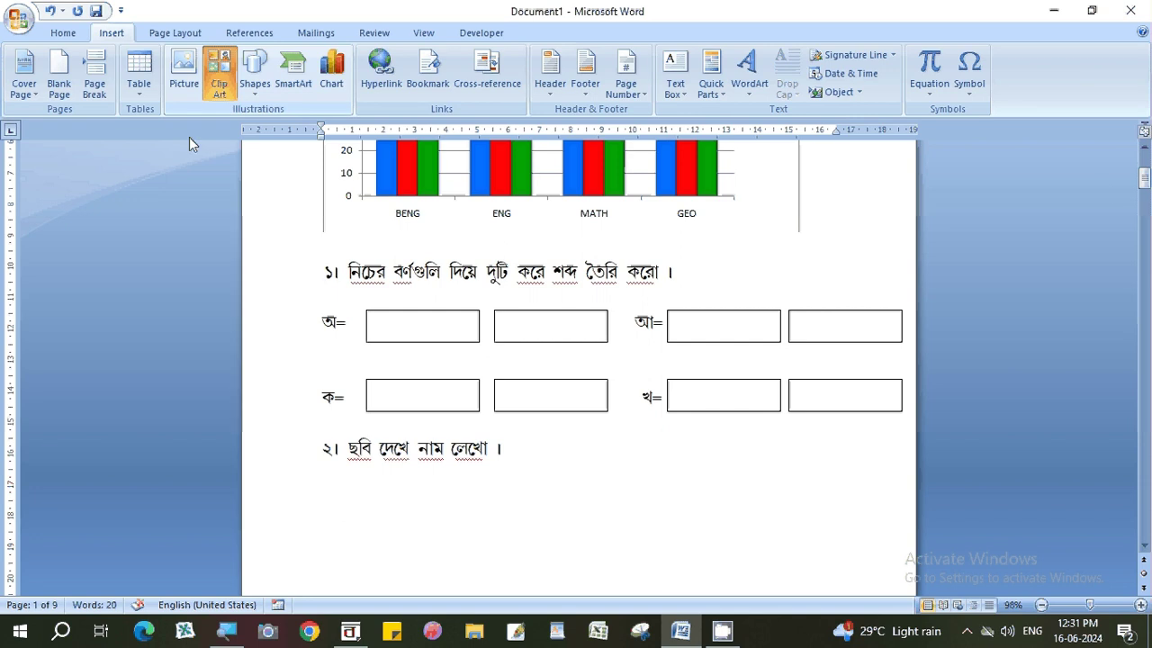
{"action": "left_click", "coordinate": [1119, 166]}
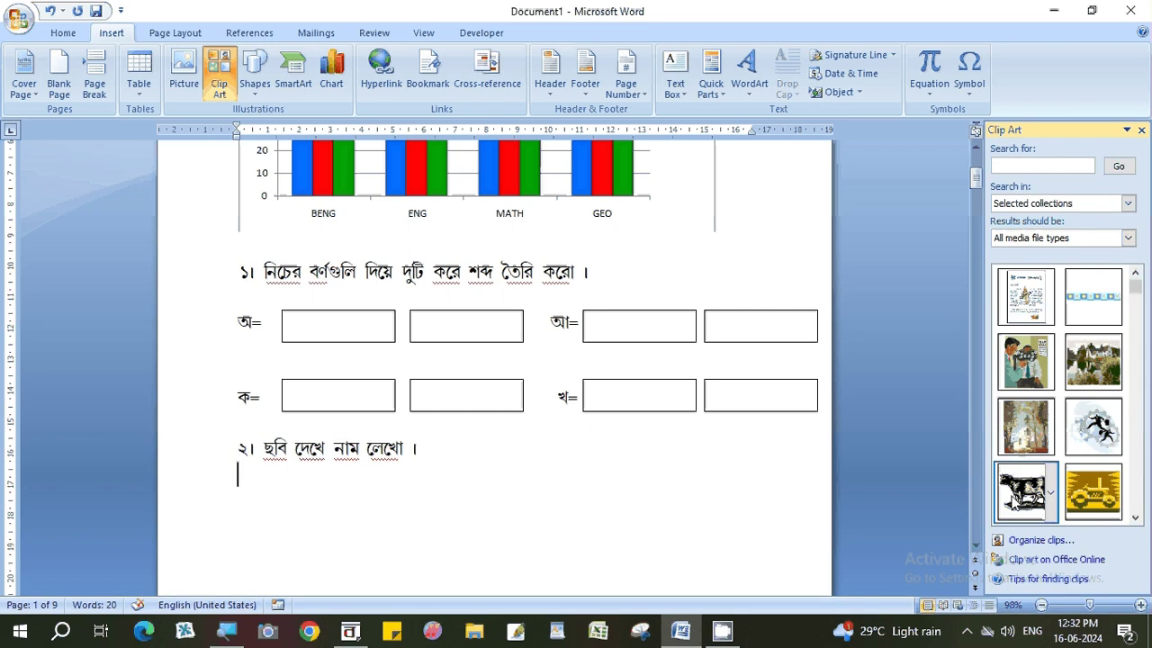
Insert the cow clip art below question ২, shrink it to half size, and wrap it tightly.
{"action": "left_click", "coordinate": [1026, 491]}
{"action": "scroll", "coordinate": [851, 447], "scroll_direction": "down", "scroll_amount": 2}
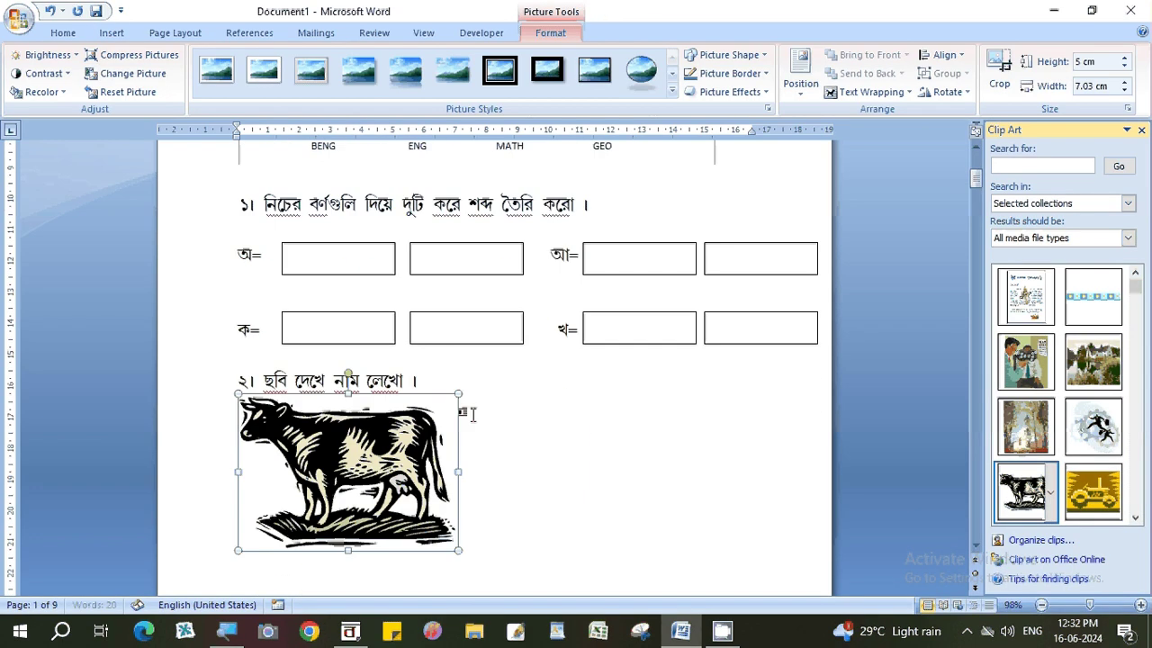
{"action": "left_click_drag", "start_coordinate": [458, 394], "coordinate": [357, 464]}
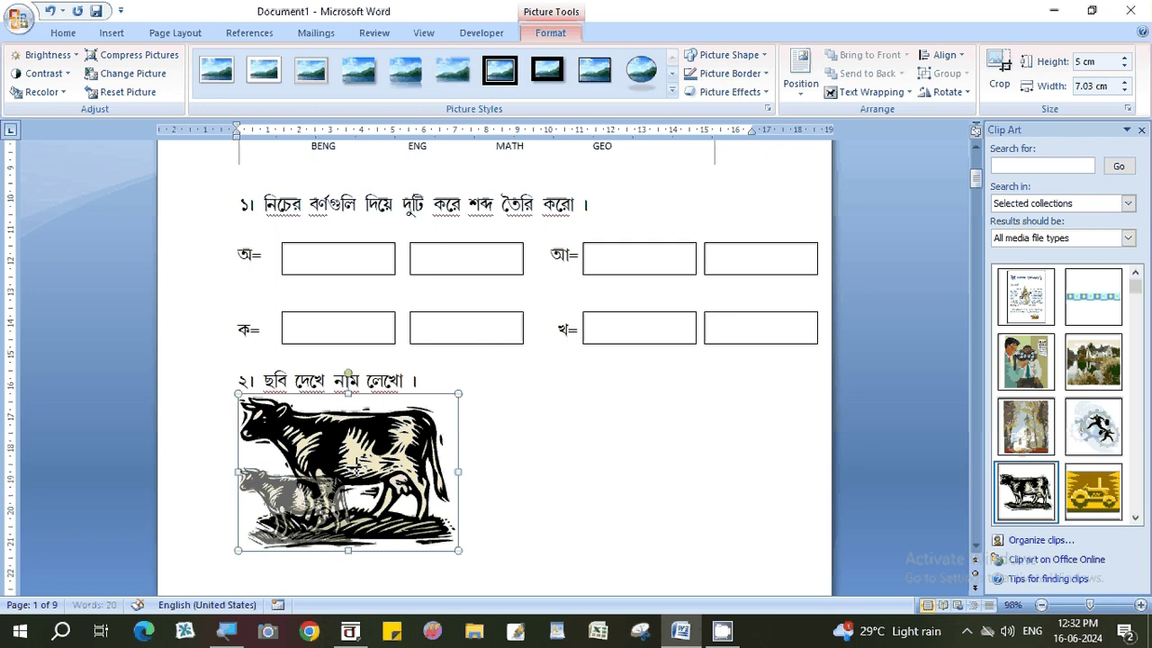
{"action": "left_click", "coordinate": [868, 92]}
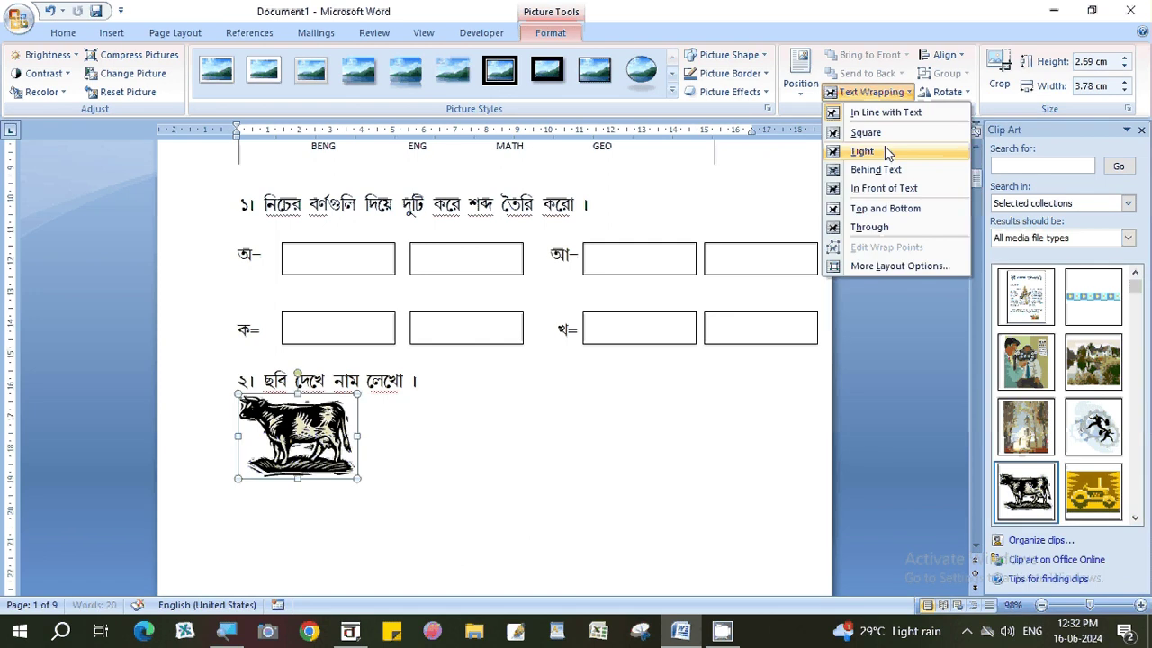
{"action": "left_click", "coordinate": [862, 151]}
{"action": "left_click_drag", "start_coordinate": [297, 421], "coordinate": [321, 459]}
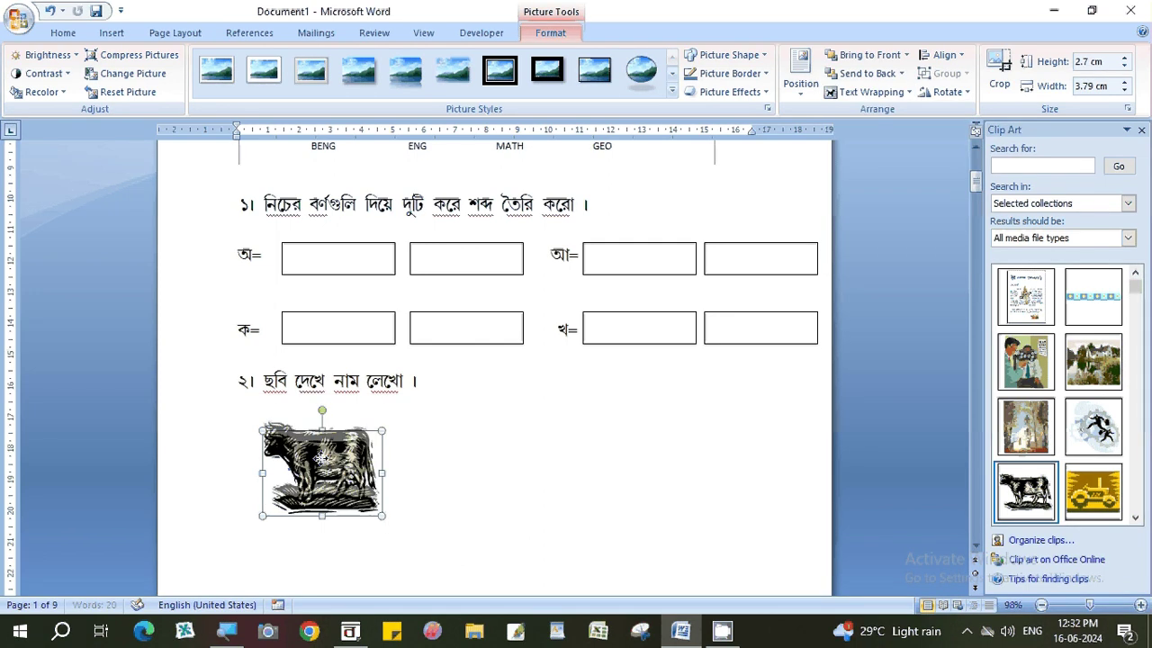
{"action": "left_click", "coordinate": [710, 427]}
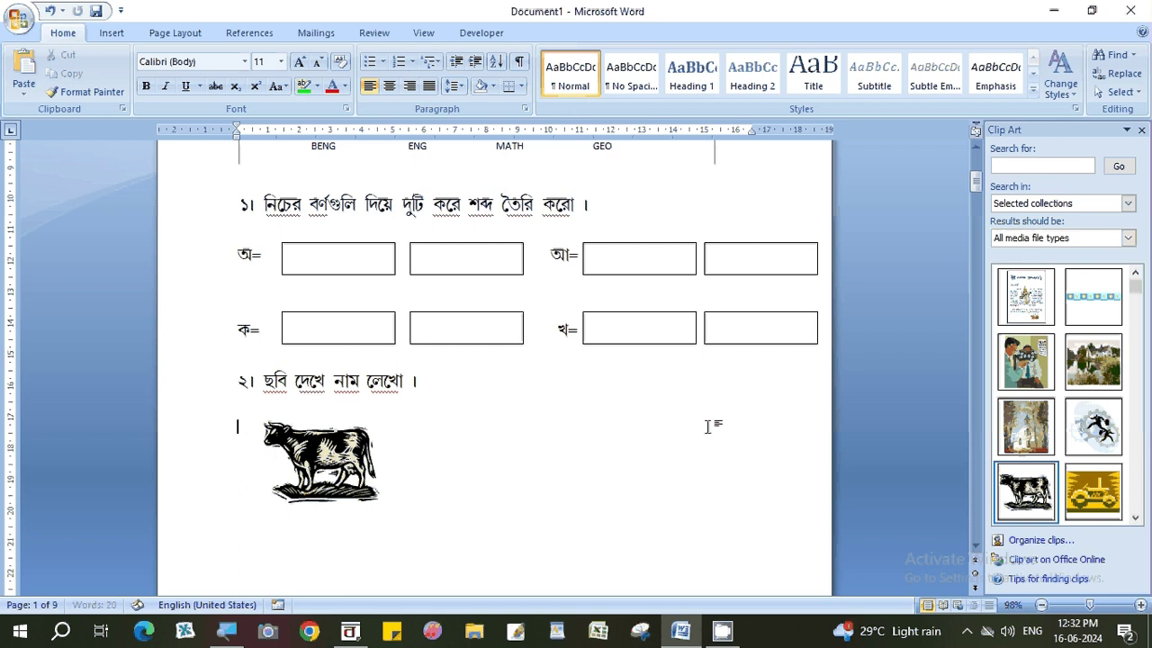
Insert the computer clip art with Tight wrapping, shrink it slightly, and place it right of the cow.
{"action": "left_click", "coordinate": [1134, 520]}
{"action": "left_click", "coordinate": [1134, 520]}
{"action": "left_click", "coordinate": [1135, 520]}
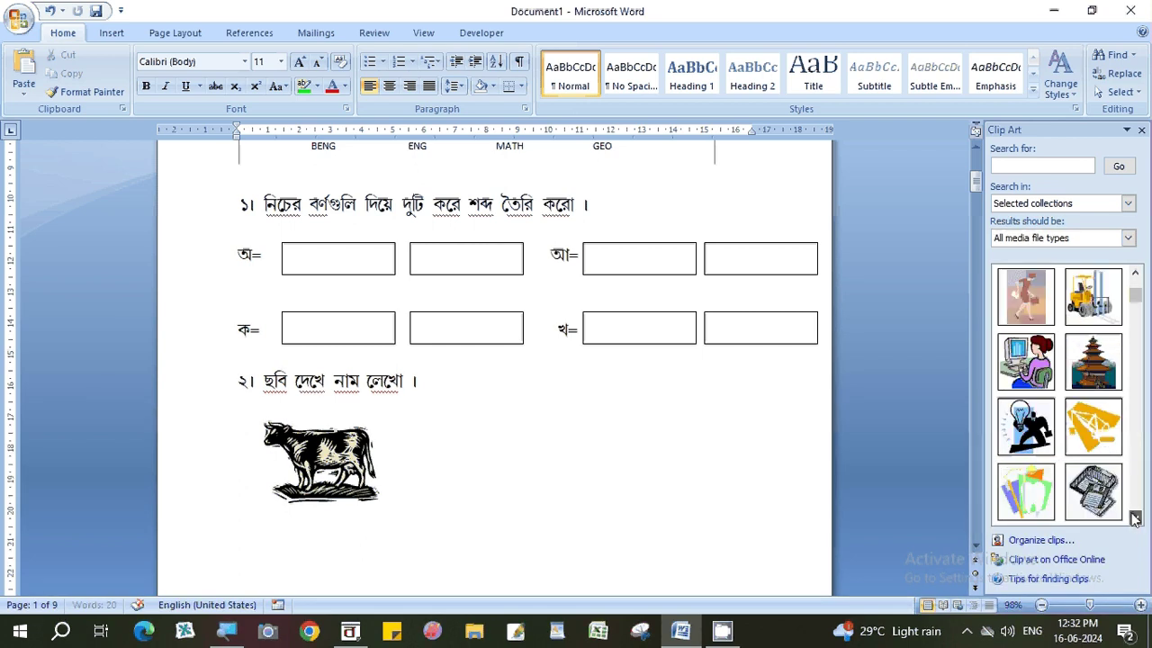
{"action": "left_click", "coordinate": [1134, 520]}
{"action": "left_click", "coordinate": [1135, 520]}
{"action": "left_click", "coordinate": [1135, 519]}
{"action": "left_click", "coordinate": [1135, 518]}
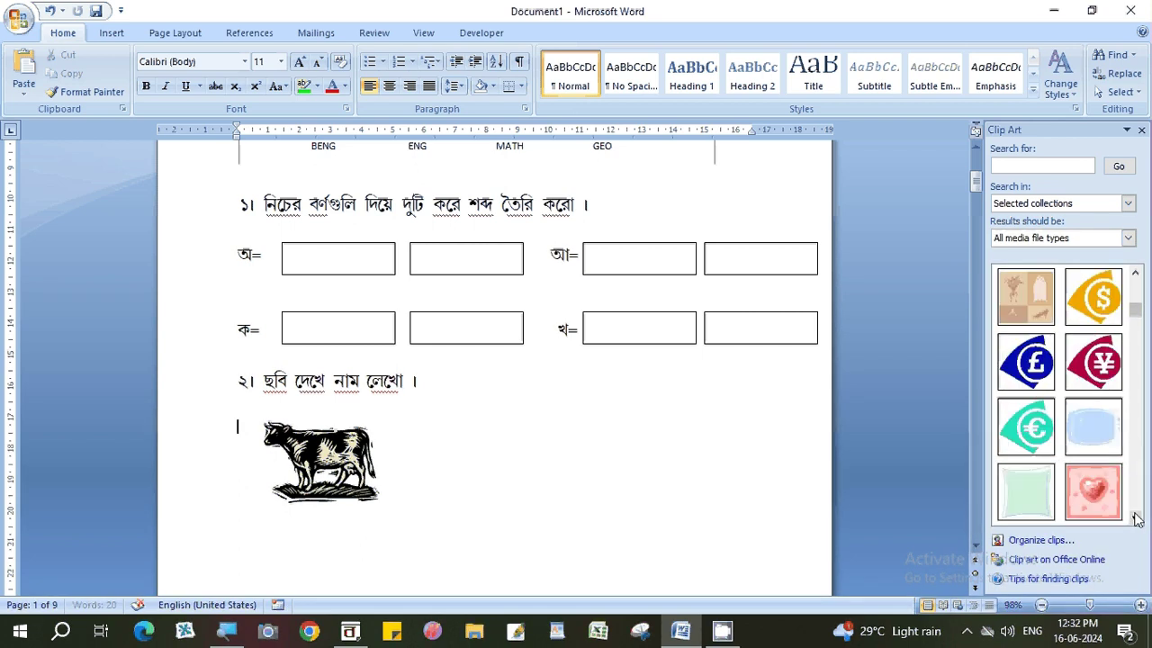
{"action": "left_click", "coordinate": [1135, 519]}
{"action": "left_click", "coordinate": [1135, 519]}
{"action": "left_click", "coordinate": [1135, 519]}
{"action": "left_click", "coordinate": [1134, 518]}
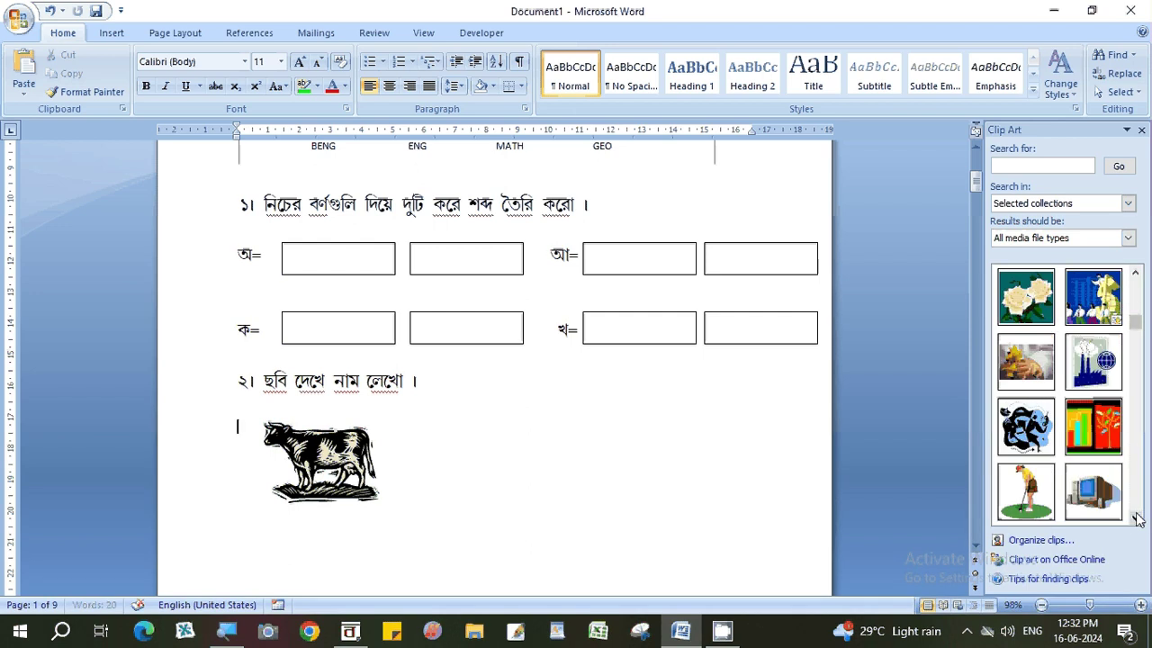
{"action": "left_click", "coordinate": [1134, 518]}
{"action": "left_click", "coordinate": [1093, 428]}
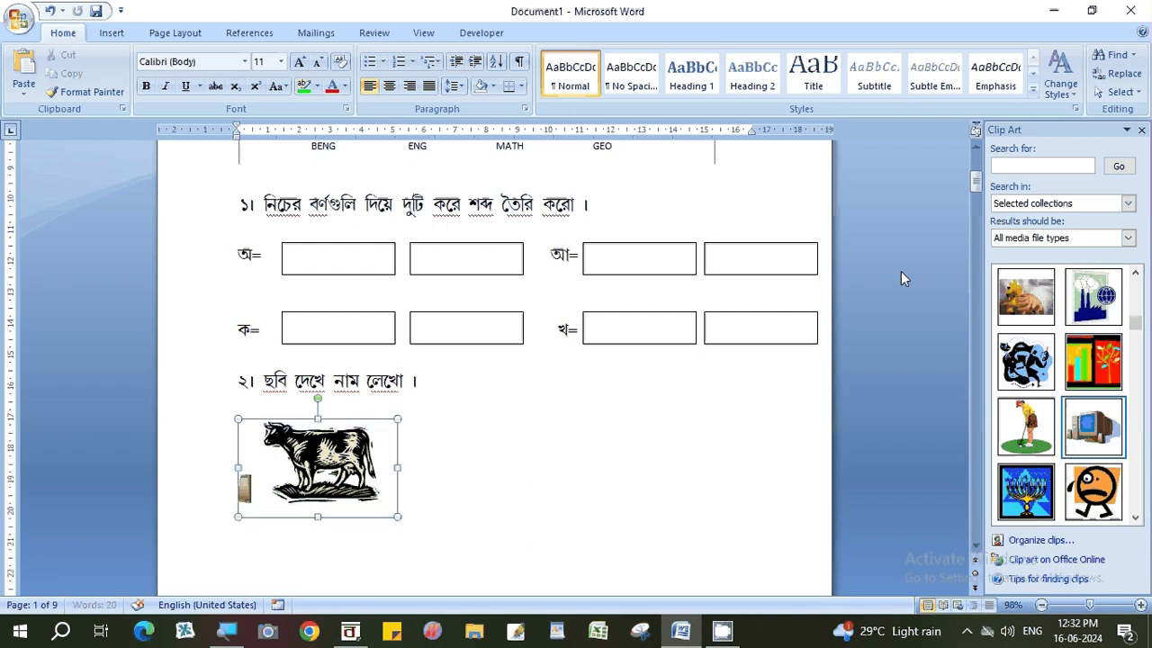
{"action": "left_click", "coordinate": [865, 92]}
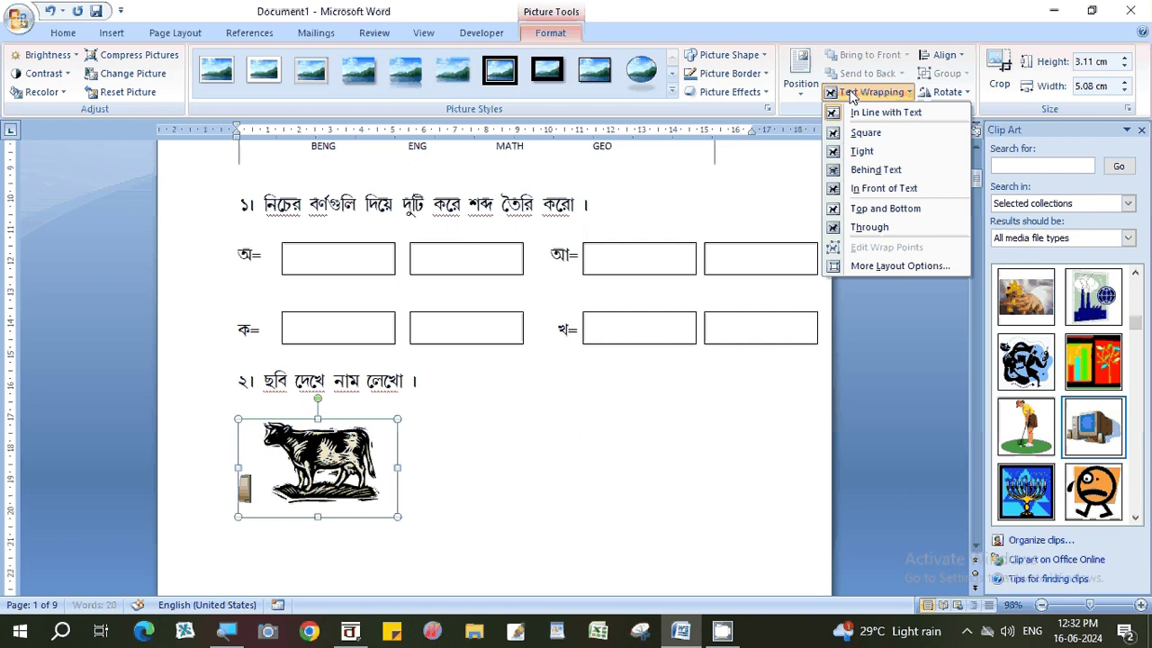
{"action": "left_click", "coordinate": [871, 150]}
{"action": "left_click_drag", "start_coordinate": [360, 454], "coordinate": [534, 448]}
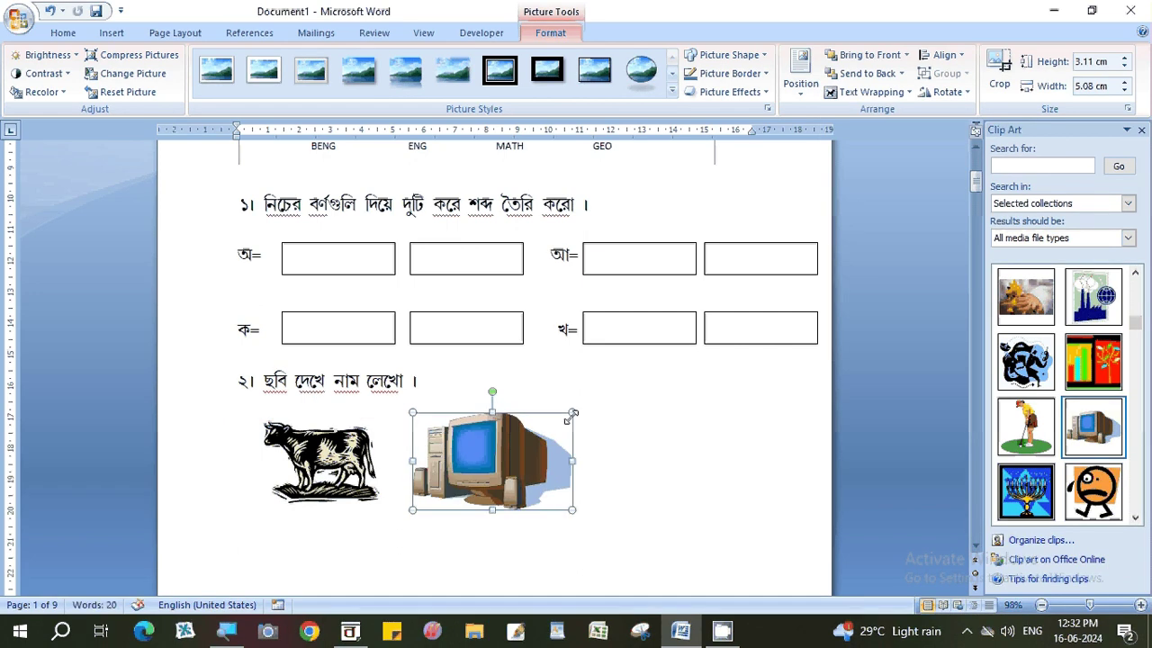
{"action": "left_click_drag", "start_coordinate": [572, 413], "coordinate": [530, 451]}
Insert the ball clip art as a floating picture and move it right of the computer.
{"action": "left_click", "coordinate": [1136, 519]}
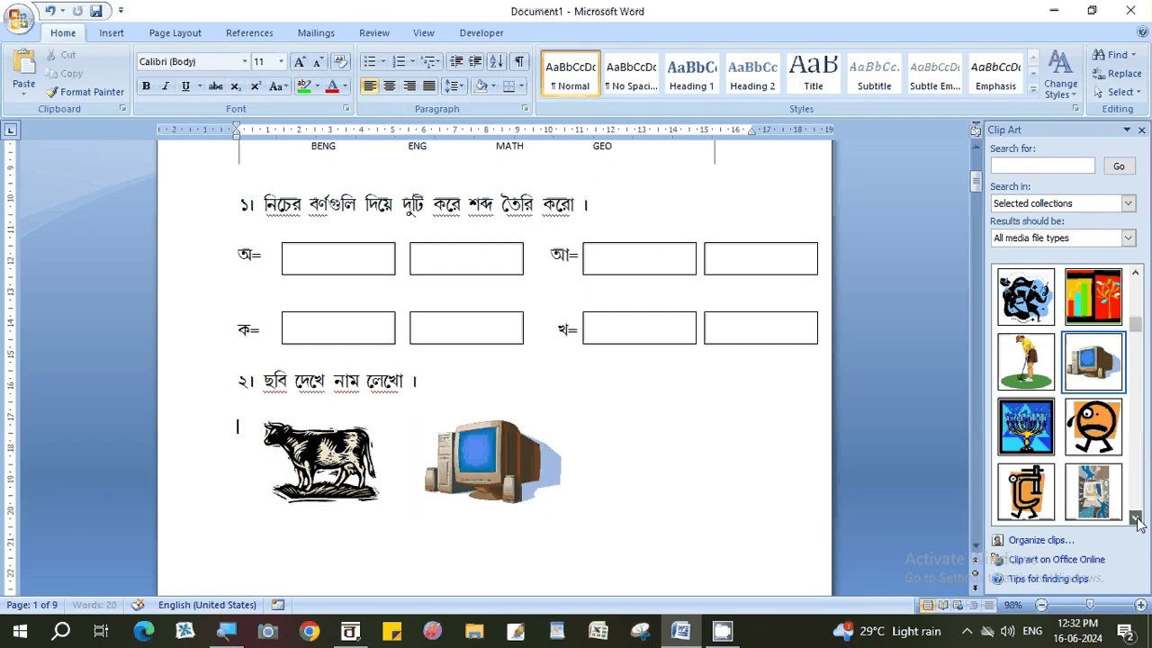
{"action": "left_click", "coordinate": [1136, 519]}
{"action": "left_click", "coordinate": [1137, 519]}
{"action": "left_click", "coordinate": [1136, 519]}
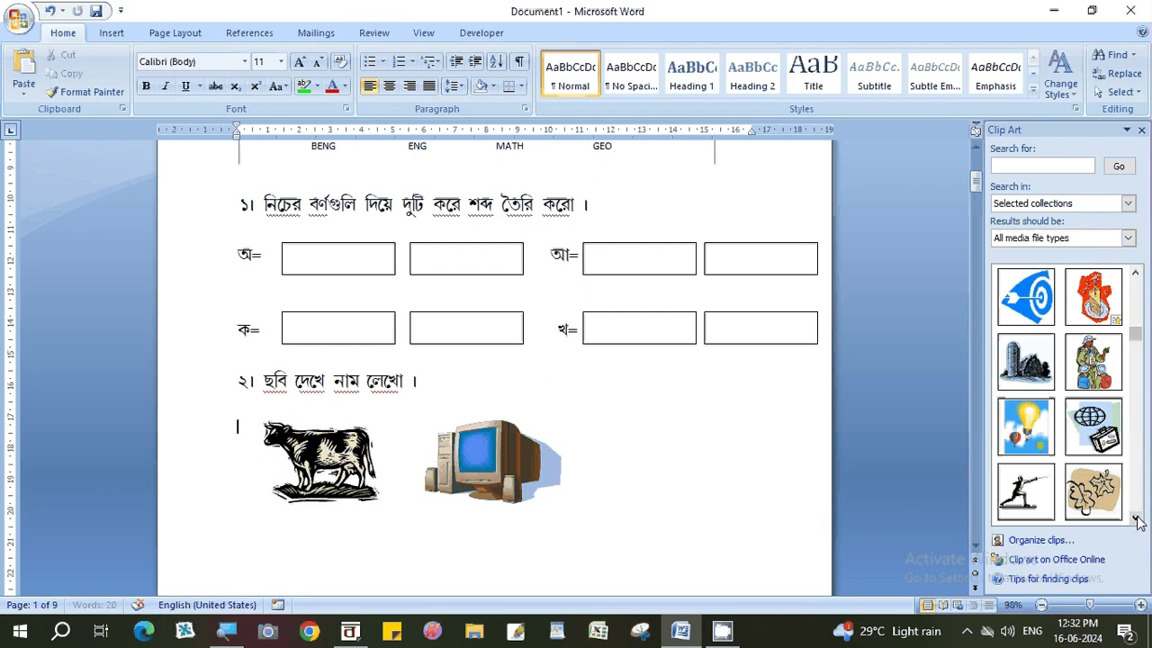
{"action": "left_click", "coordinate": [1137, 519]}
{"action": "left_click", "coordinate": [1025, 427]}
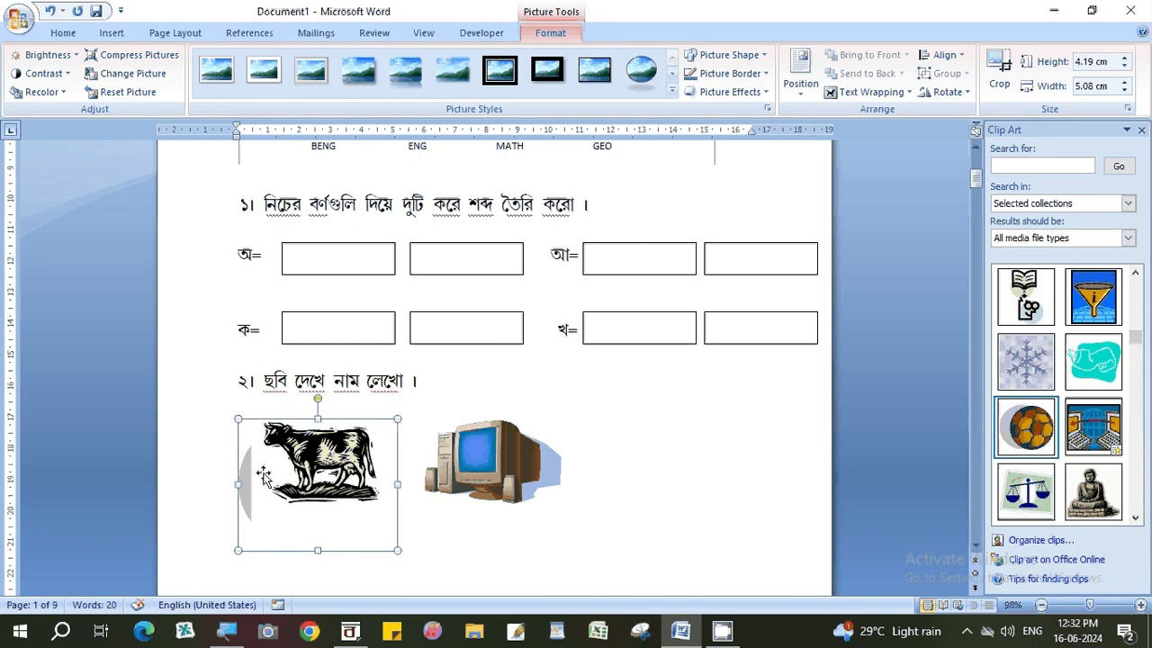
{"action": "left_click", "coordinate": [859, 99]}
{"action": "left_click", "coordinate": [933, 152]}
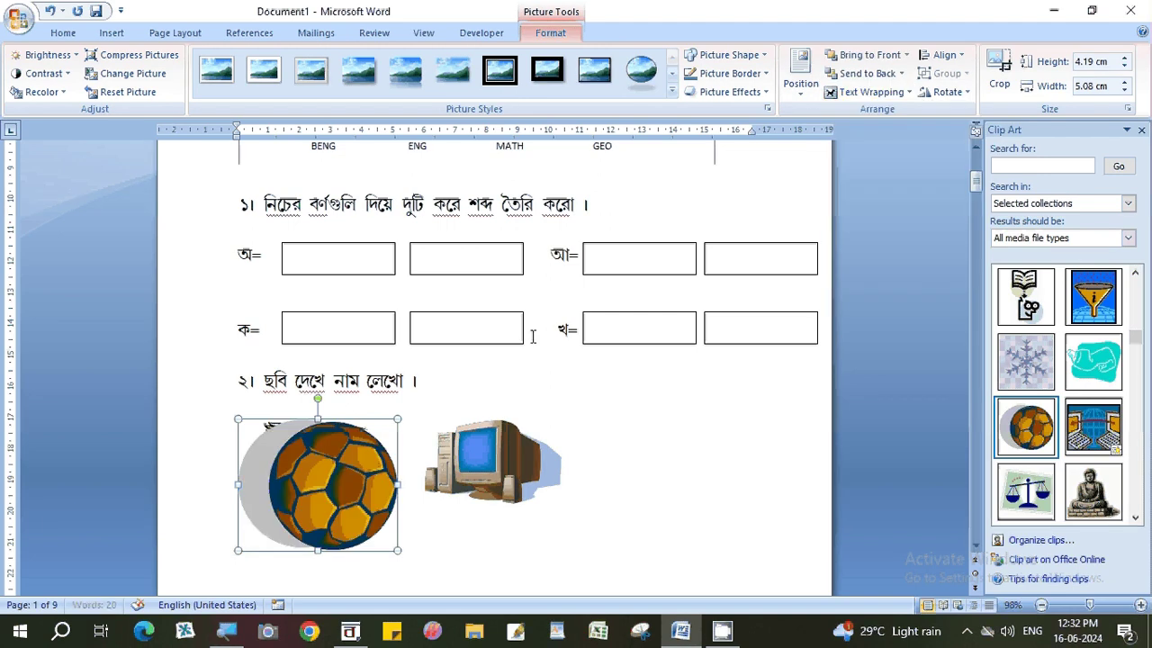
{"action": "mouse_move", "coordinate": [324, 476]}
{"action": "left_mouse_down"}
{"action": "mouse_move", "coordinate": [666, 467]}
{"action": "mouse_move", "coordinate": [691, 449]}
{"action": "left_mouse_up"}
{"action": "left_click", "coordinate": [399, 522]}
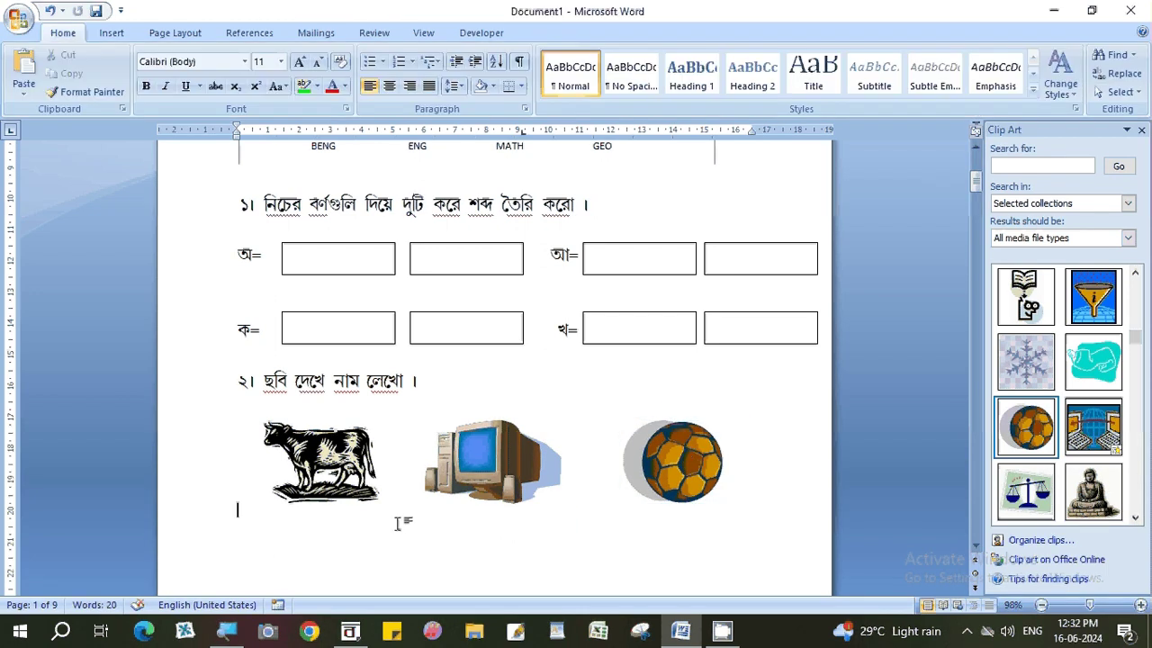
{"action": "scroll", "coordinate": [379, 513], "scroll_direction": "down", "scroll_amount": 1}
{"action": "scroll", "coordinate": [379, 513], "scroll_direction": "down", "scroll_amount": 1}
Copy the first ক-row answer box and place the duplicate beneath the cow picture.
{"action": "left_click", "coordinate": [491, 409]}
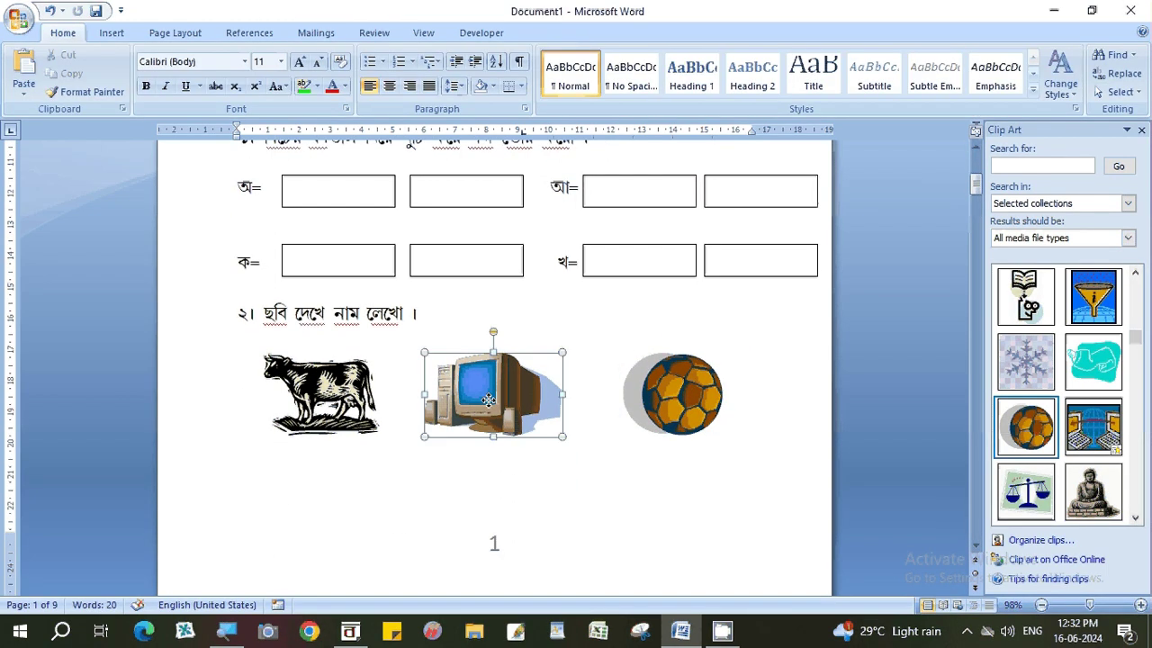
{"action": "left_click", "coordinate": [450, 481]}
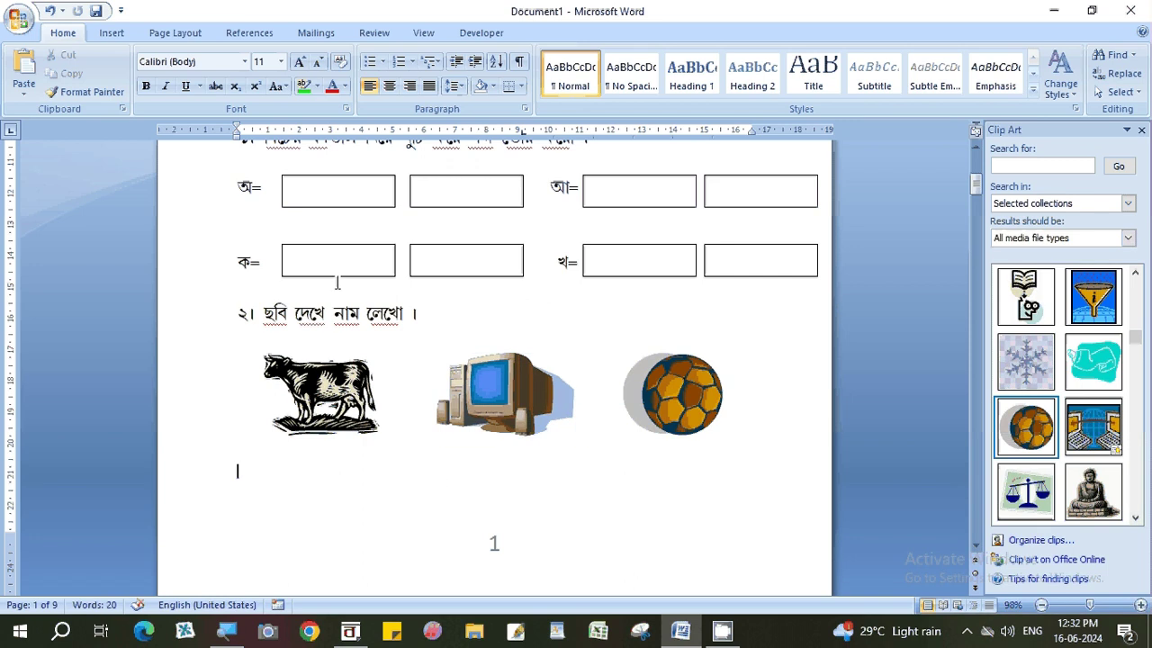
{"action": "left_click", "coordinate": [351, 250]}
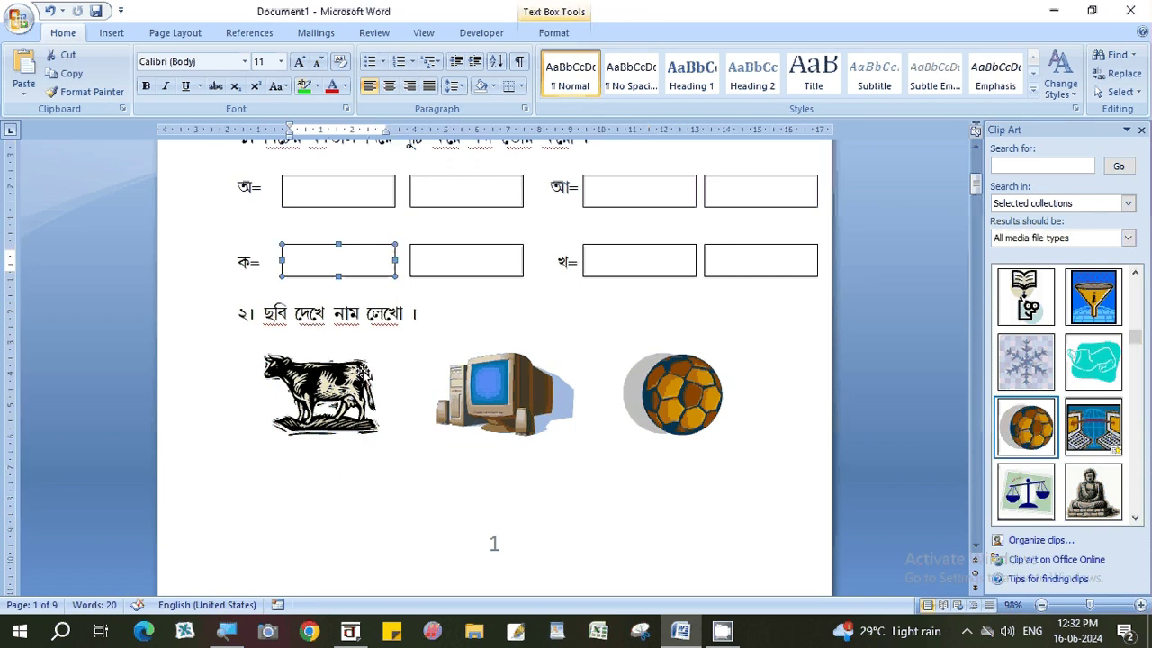
{"action": "key", "text": "ctrl+c"}
{"action": "key", "text": "ctrl+v"}
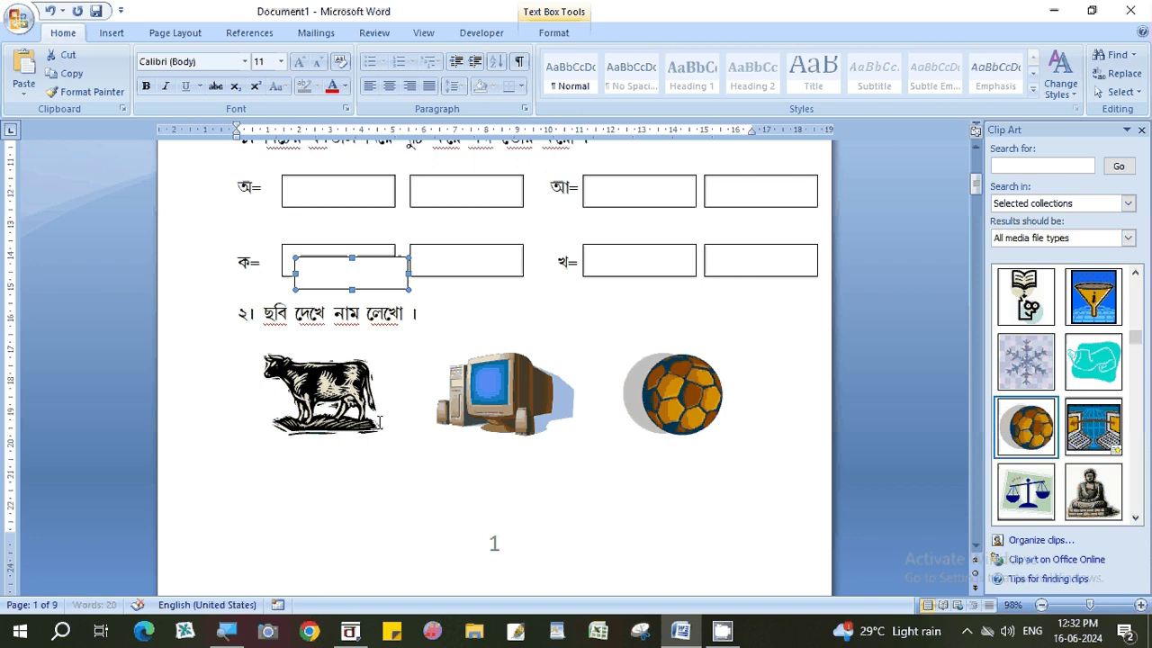
{"action": "left_click_drag", "start_coordinate": [368, 259], "coordinate": [336, 453]}
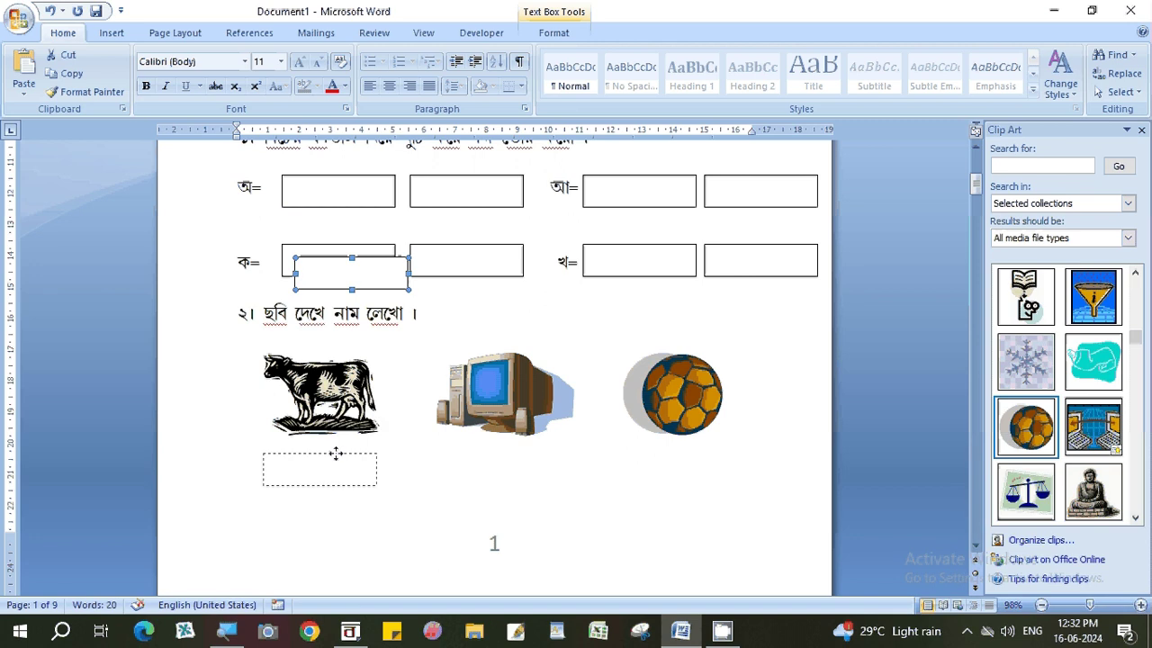
{"action": "left_click", "coordinate": [390, 486]}
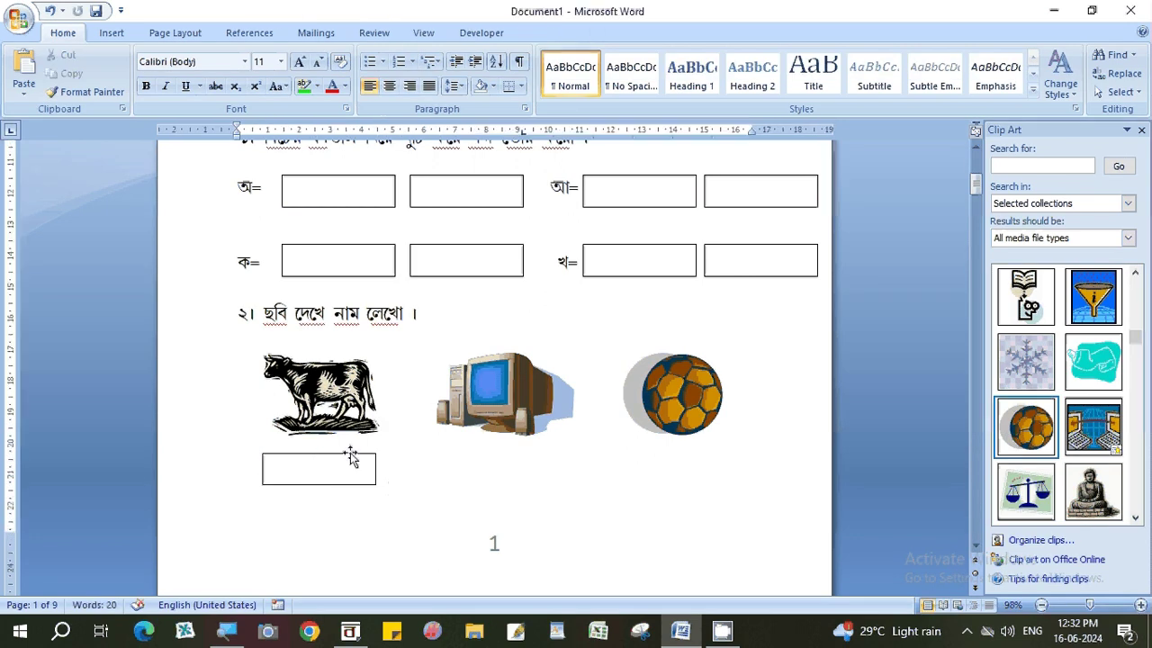
Add two more copies under the computer and ball pictures and align all three boxes.
{"action": "left_click", "coordinate": [358, 457]}
{"action": "left_click_drag", "start_coordinate": [358, 459], "coordinate": [362, 465]}
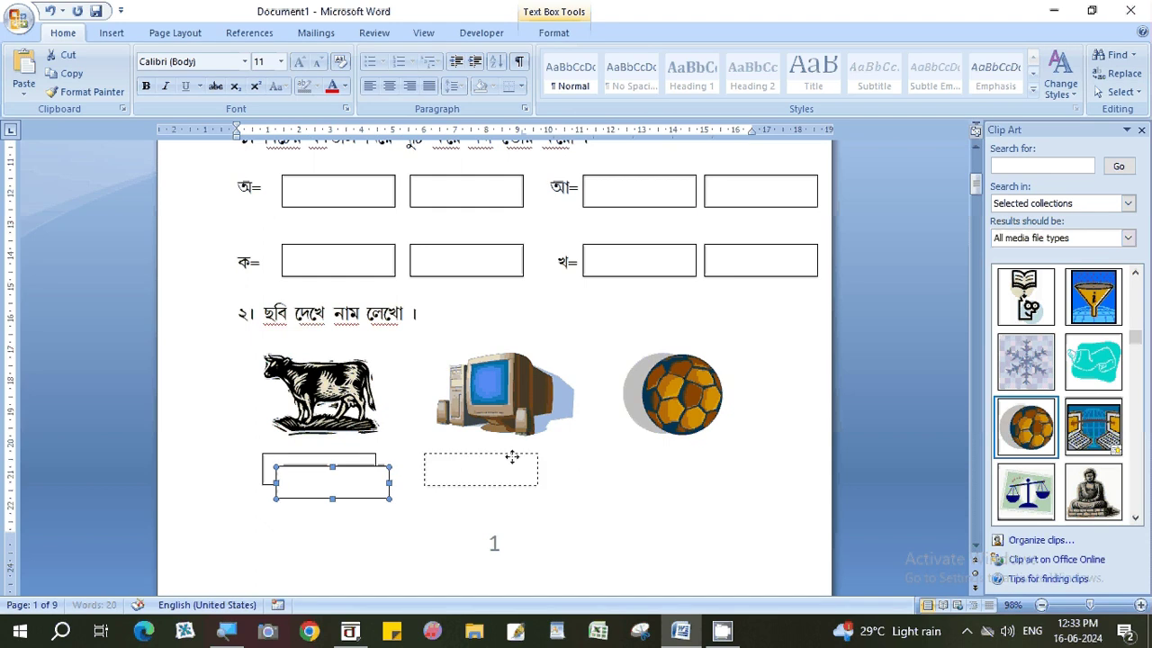
{"action": "left_click_drag", "start_coordinate": [407, 468], "coordinate": [517, 460]}
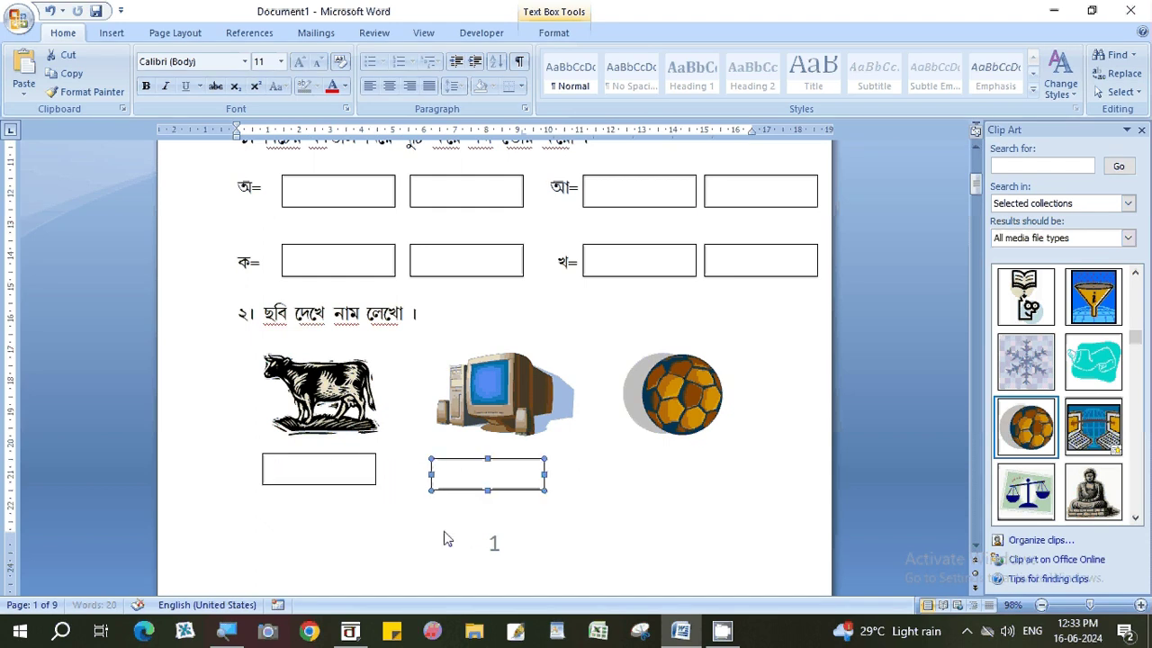
{"action": "key", "text": "ctrl+v"}
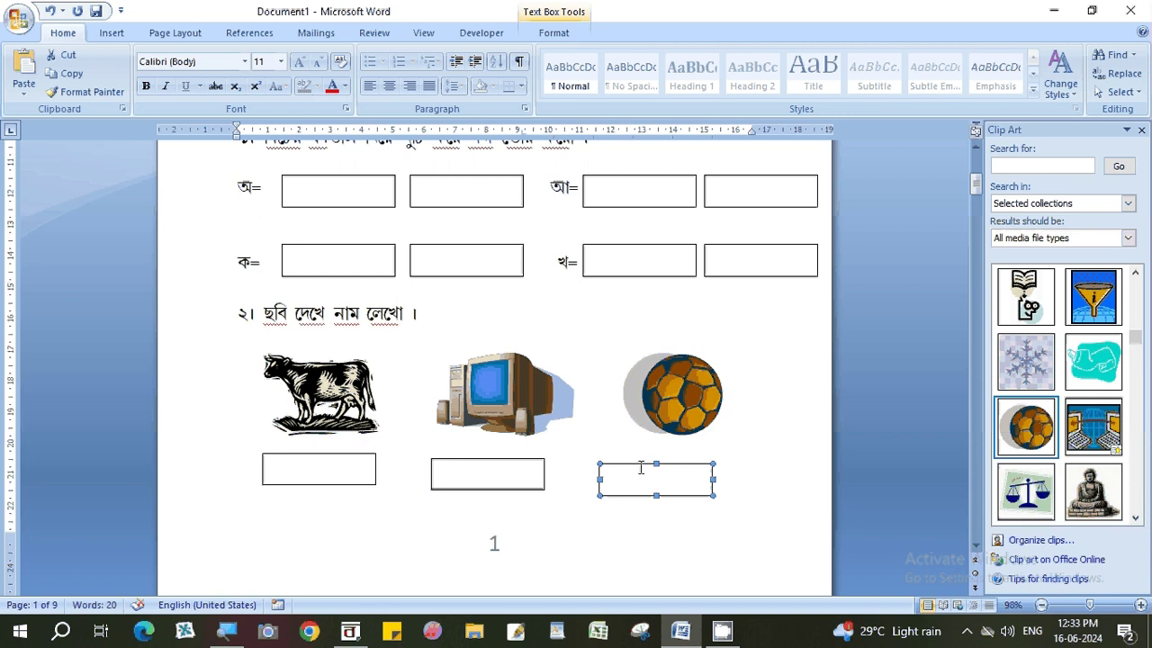
{"action": "left_click_drag", "start_coordinate": [651, 465], "coordinate": [658, 458]}
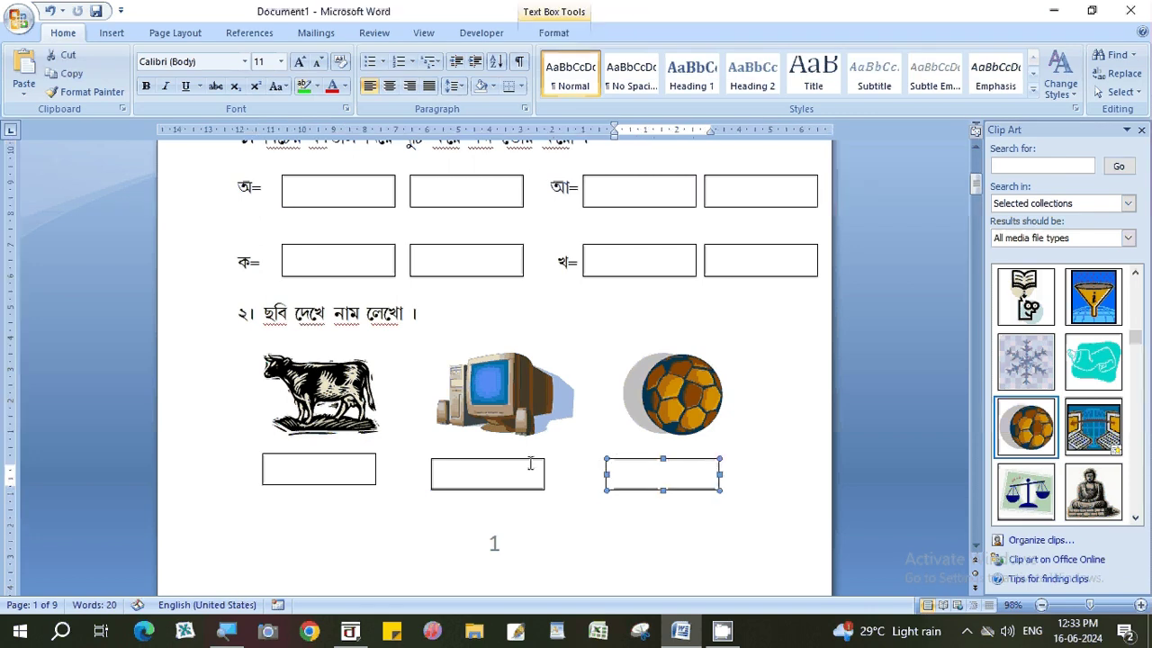
{"action": "left_click_drag", "start_coordinate": [531, 464], "coordinate": [548, 459]}
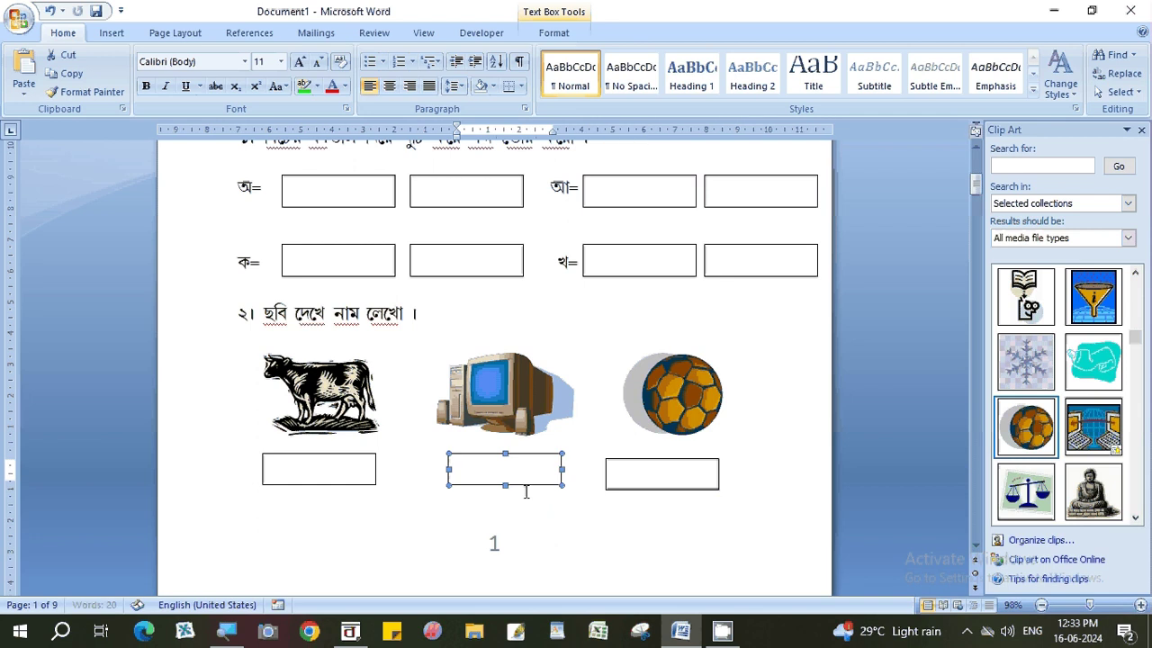
{"action": "left_click", "coordinate": [666, 504]}
{"action": "left_click_drag", "start_coordinate": [676, 469], "coordinate": [685, 465]}
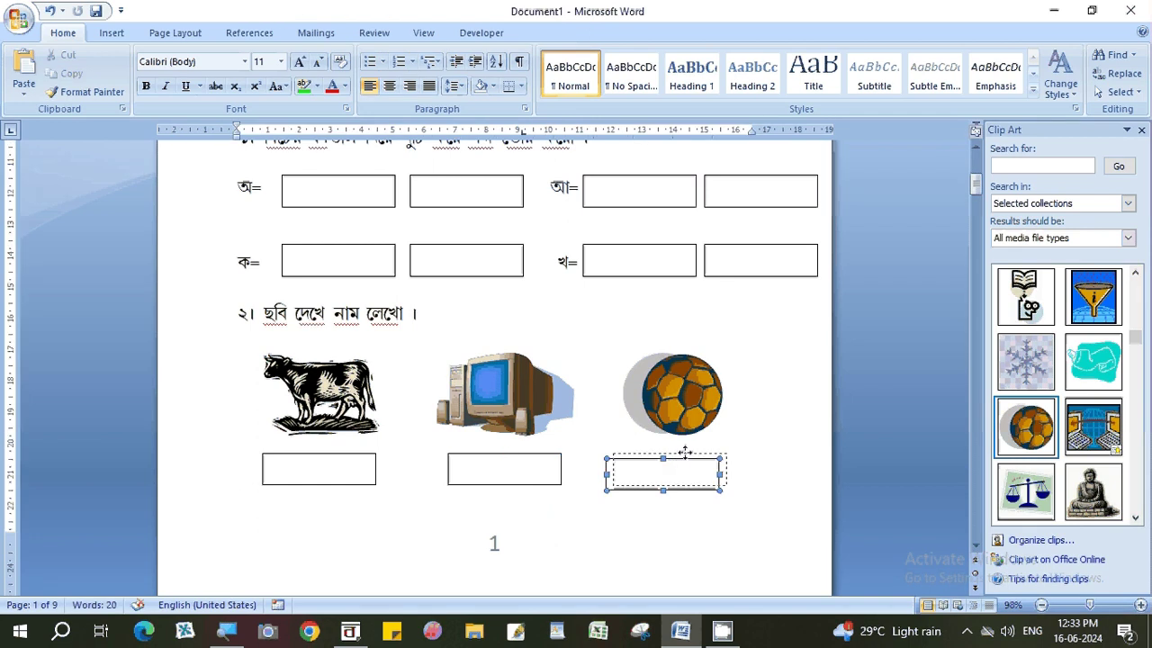
{"action": "left_click_drag", "start_coordinate": [703, 410], "coordinate": [696, 410]}
{"action": "left_click", "coordinate": [733, 407]}
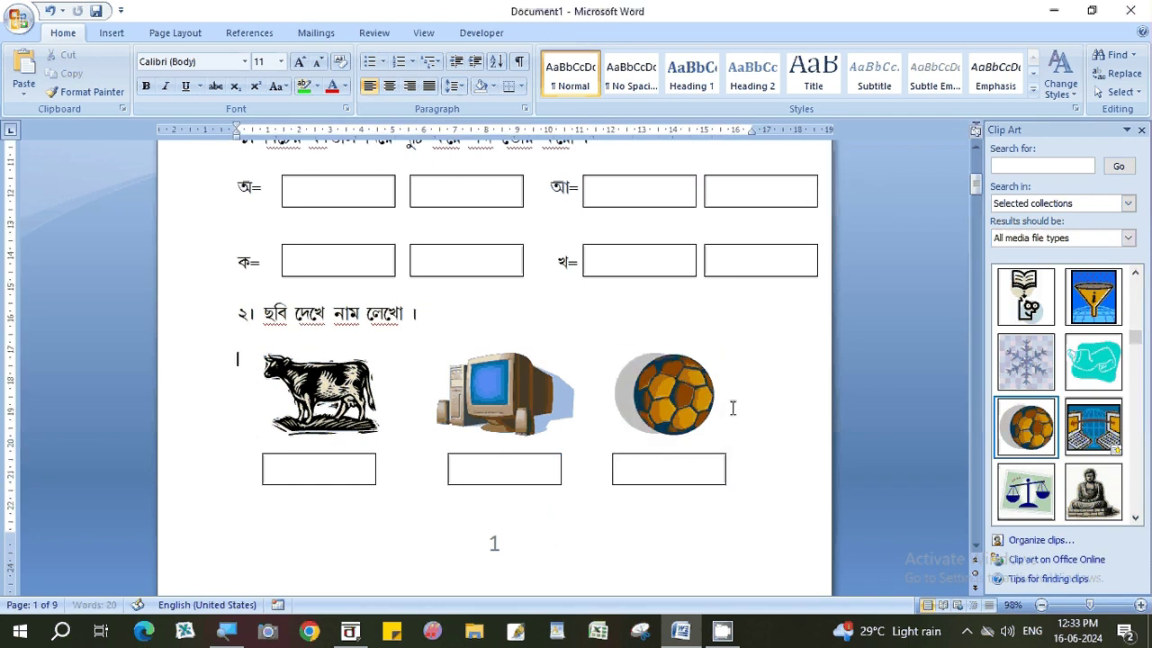
{"action": "scroll", "coordinate": [733, 409], "scroll_direction": "up", "scroll_amount": 2}
{"action": "scroll", "coordinate": [734, 410], "scroll_direction": "down", "scroll_amount": 1}
Zoom out to about 68%, minimize the ribbon, and scroll up to show the whole page.
{"action": "scroll", "coordinate": [737, 407], "scroll_direction": "up", "scroll_amount": 1}
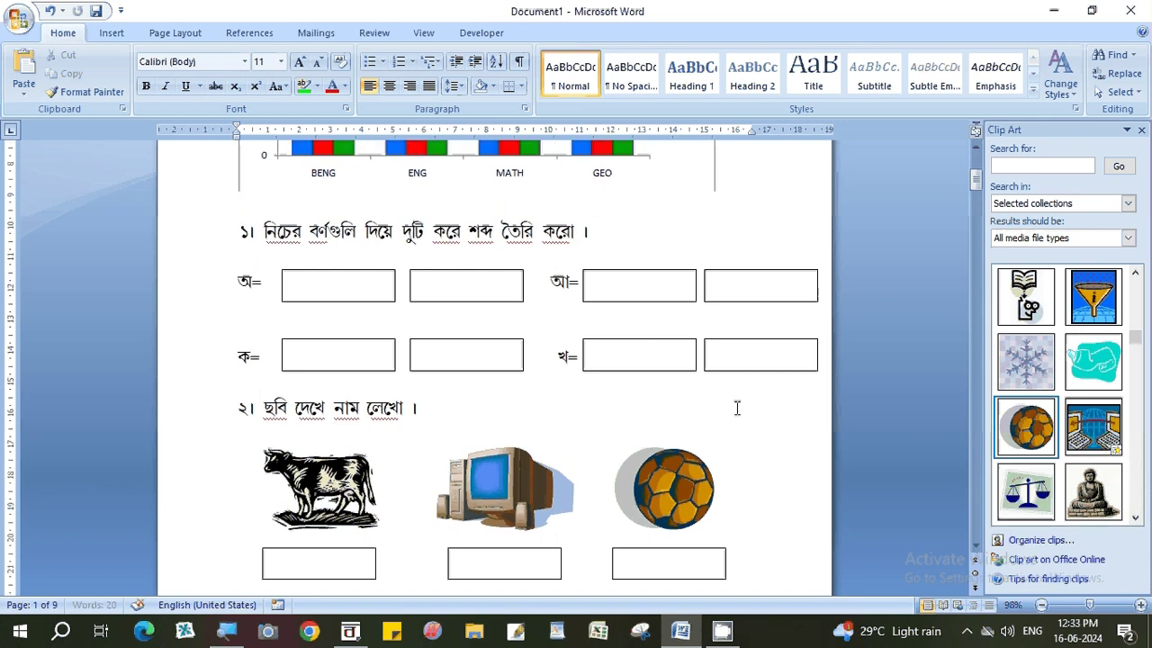
{"action": "left_click", "coordinate": [468, 413]}
{"action": "scroll", "coordinate": [331, 364], "scroll_direction": "down", "scroll_amount": 4}
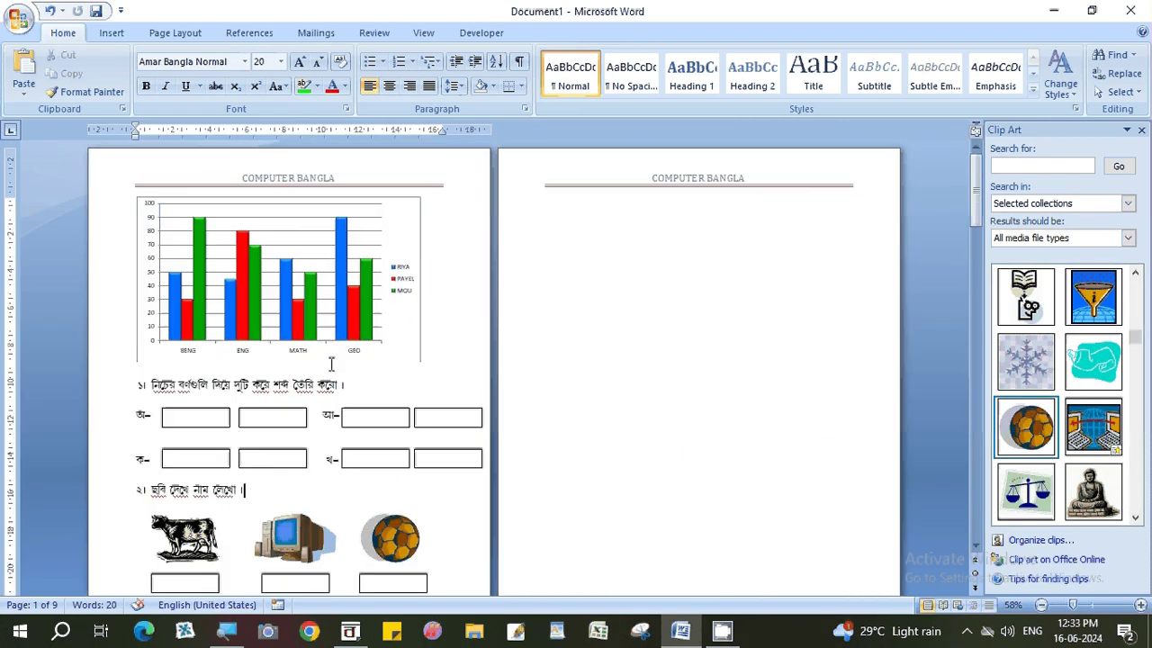
{"action": "scroll", "coordinate": [619, 392], "scroll_direction": "up", "scroll_amount": 1, "text": "ctrl"}
{"action": "scroll", "coordinate": [619, 392], "scroll_direction": "down", "scroll_amount": 1}
{"action": "scroll", "coordinate": [619, 392], "scroll_direction": "down", "scroll_amount": 1}
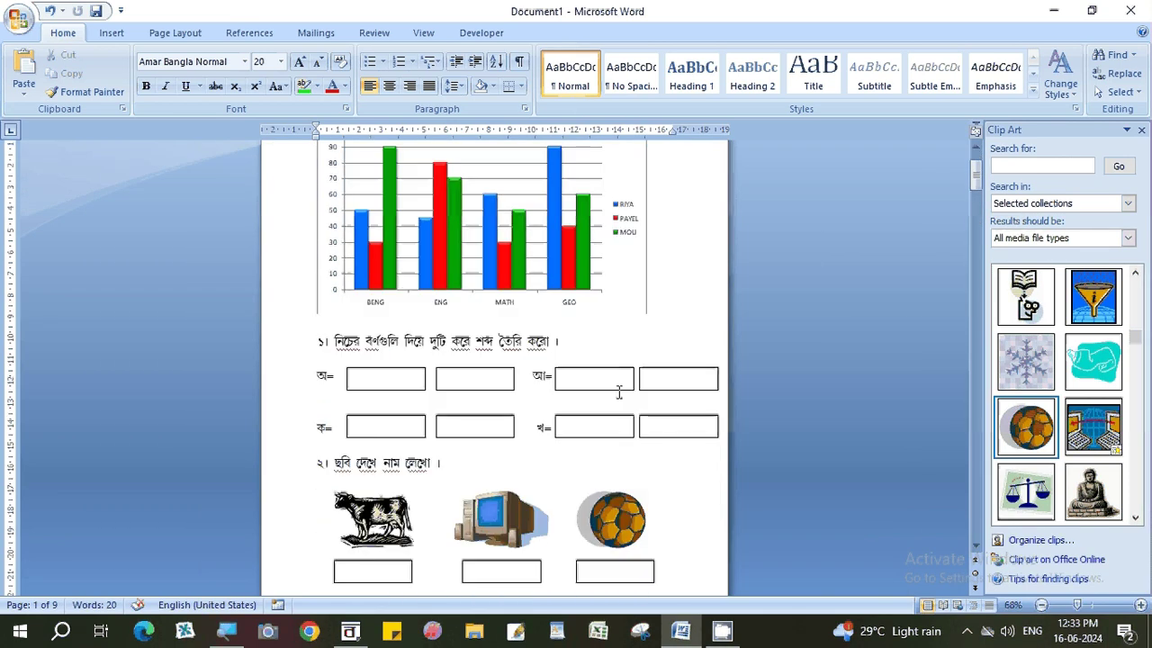
{"action": "double_click", "coordinate": [72, 36]}
{"action": "scroll", "coordinate": [681, 334], "scroll_direction": "up", "scroll_amount": 3}
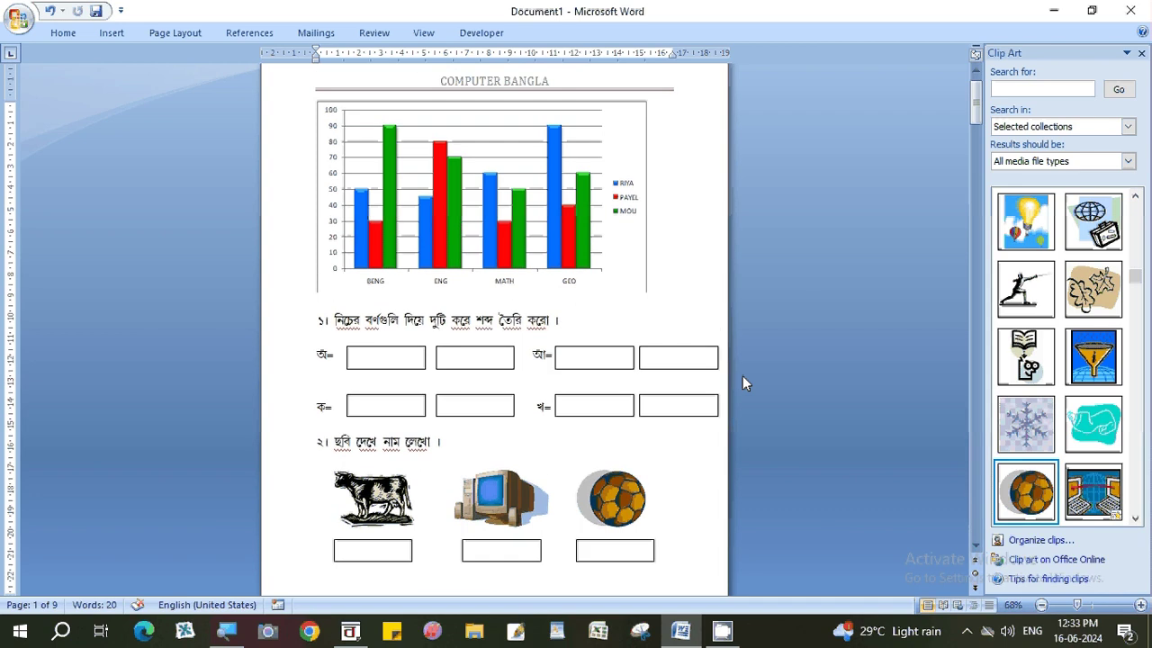